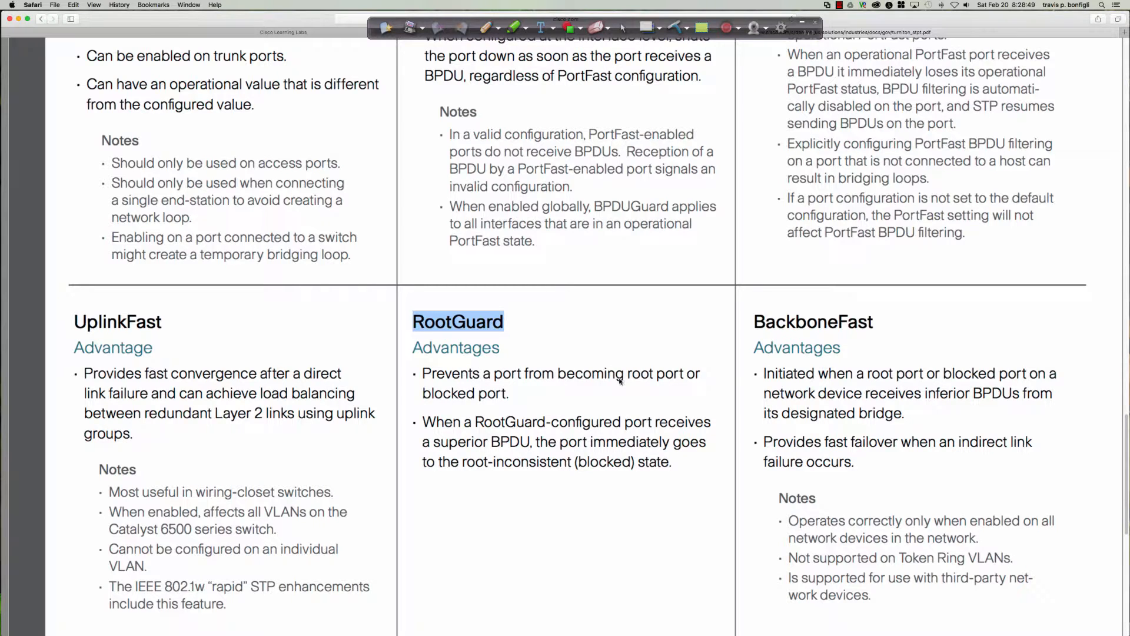
Highlight the two RootGuard advantages in the PDF, including port blocking and the superior BPDU behaviour, while reading them
drag(425, 392, 511, 394)
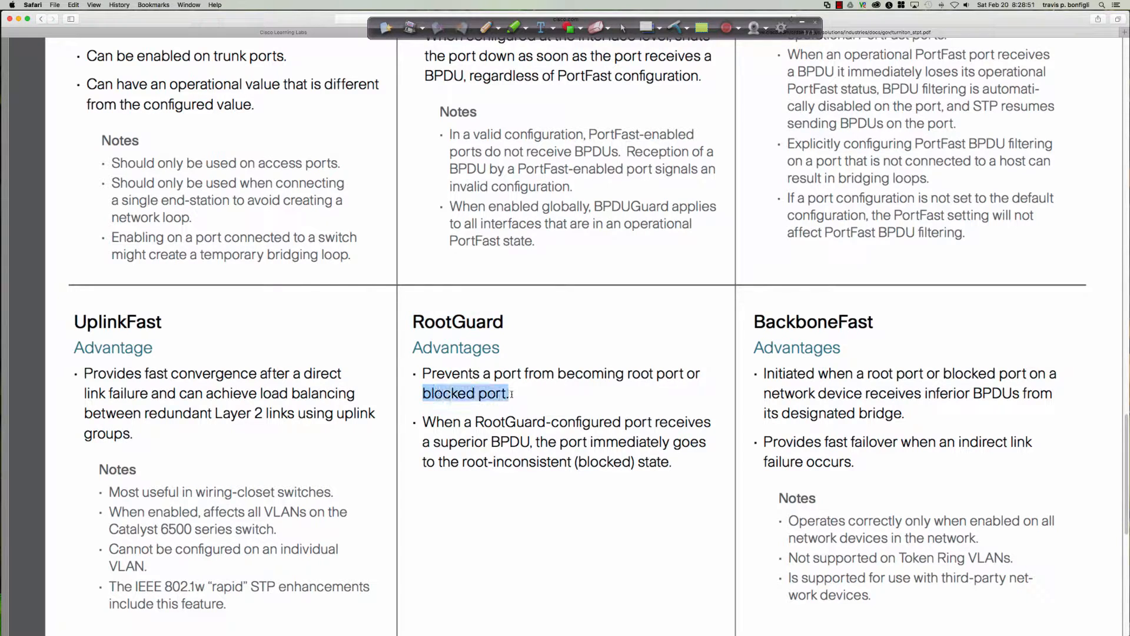
drag(446, 422, 668, 462)
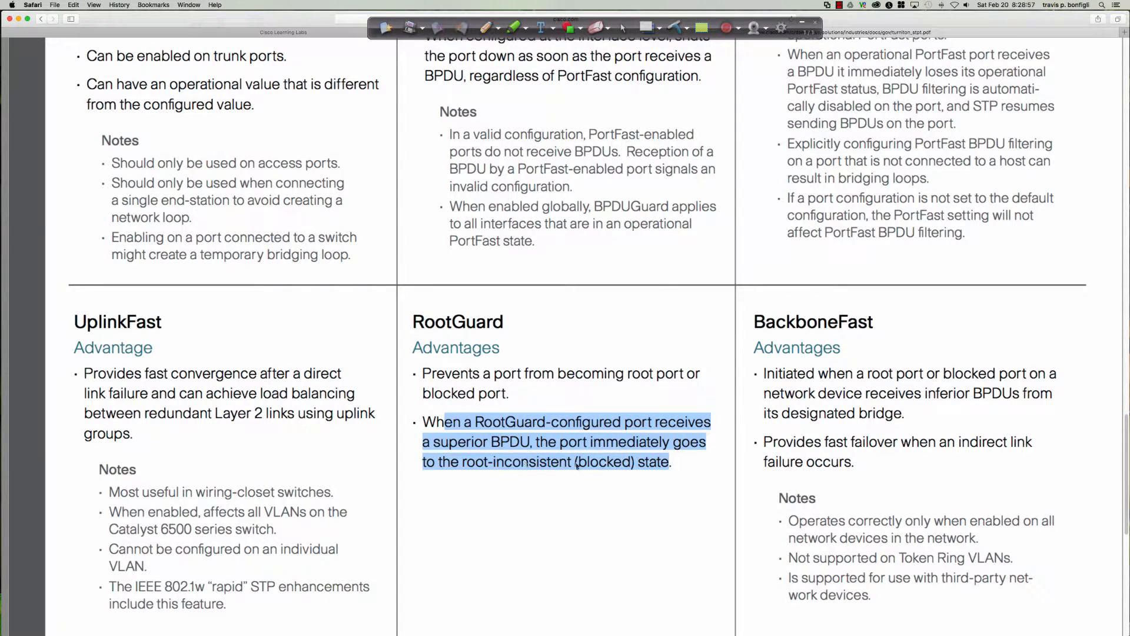
click(526, 392)
drag(419, 373, 514, 394)
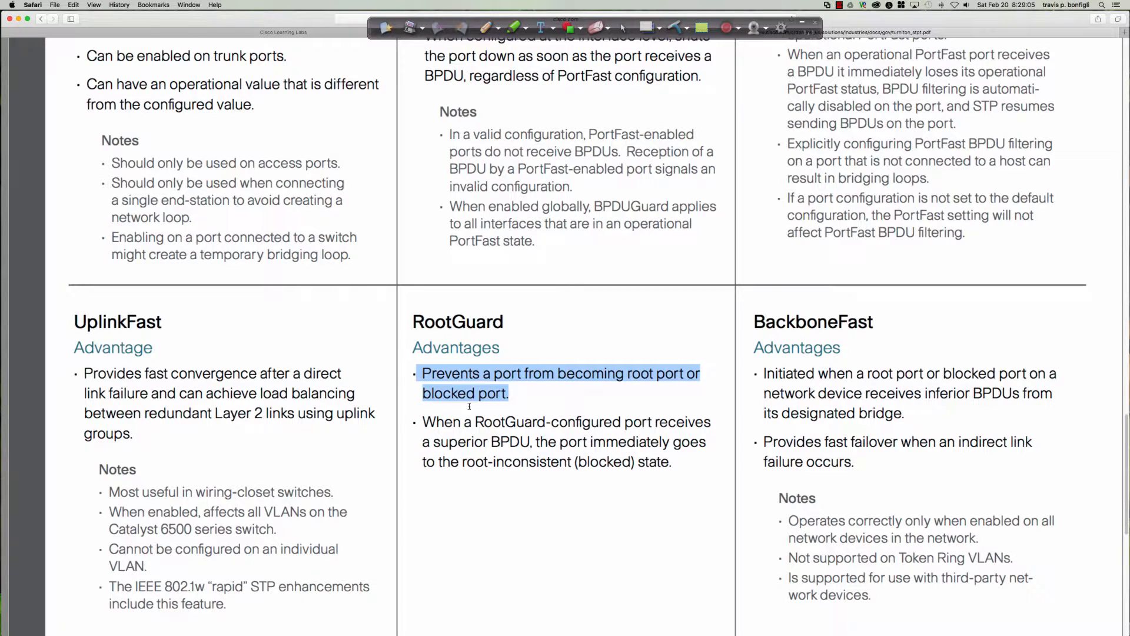
click(553, 421)
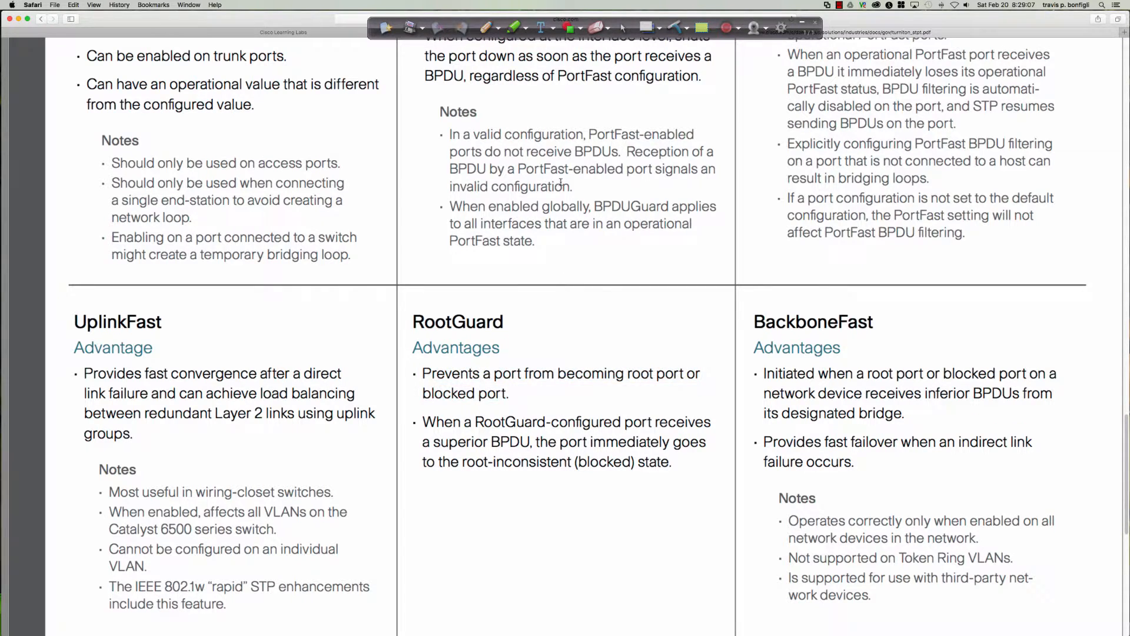
With the Pen tool, sketch a triangle of three linked switch boxes over the area around the RootGuard heading
click(487, 27)
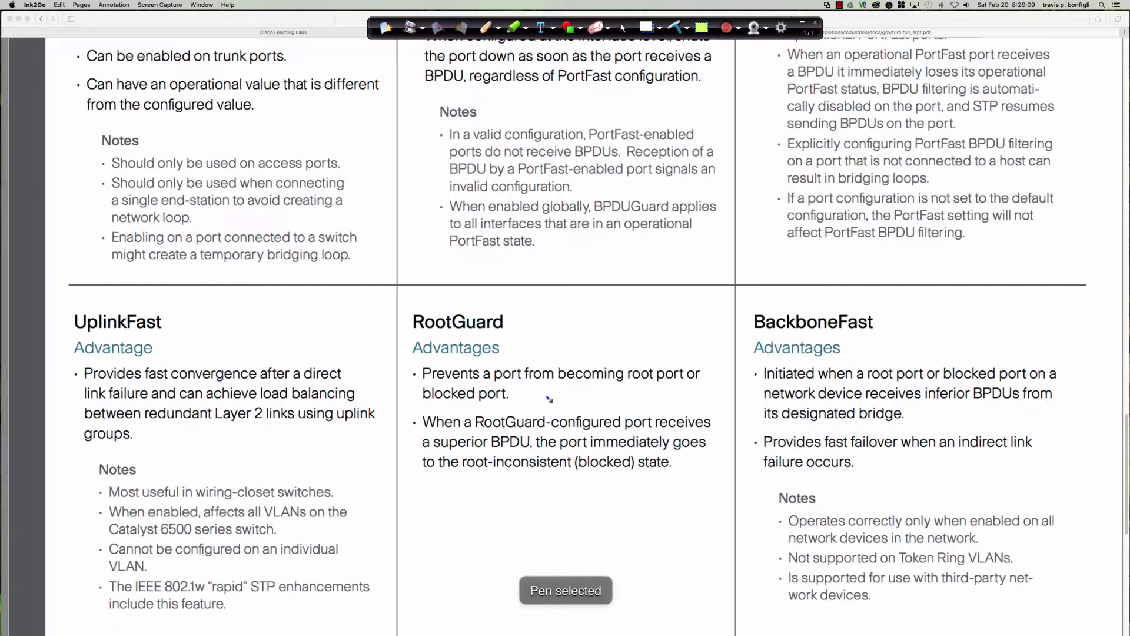
drag(590, 331, 593, 356)
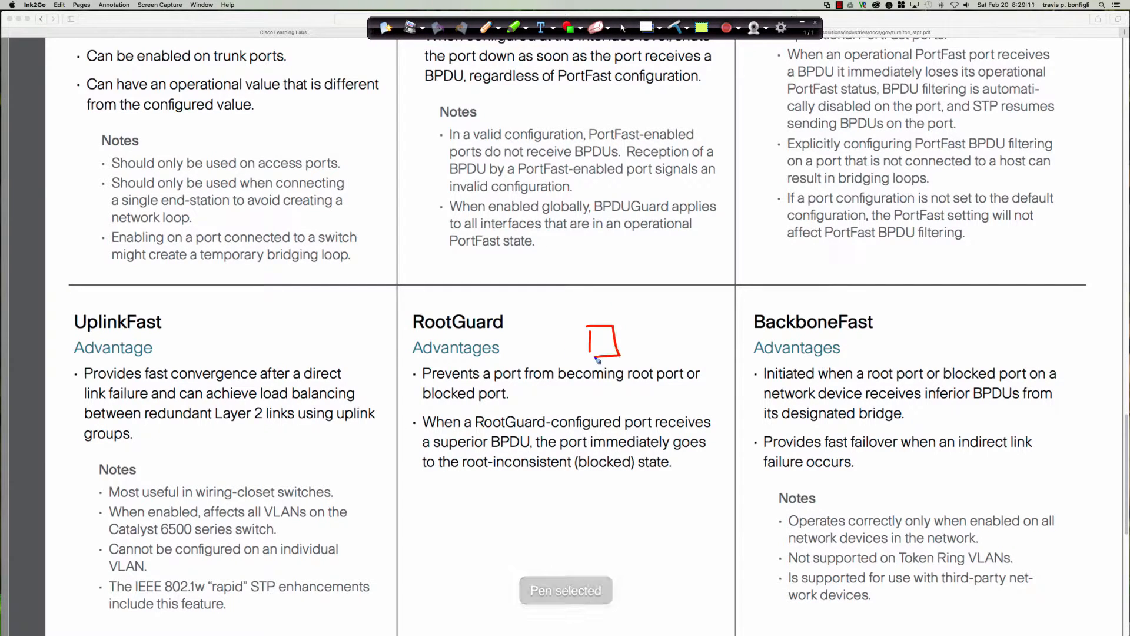
mouse_move(578, 242)
mouse_down()
mouse_move(577, 278)
mouse_move(607, 280)
mouse_move(576, 279)
mouse_up()
click(686, 248)
mouse_move(682, 241)
mouse_down()
mouse_move(715, 272)
mouse_move(684, 274)
mouse_up()
mouse_move(601, 260)
mouse_down()
mouse_move(690, 259)
mouse_move(582, 341)
mouse_move(603, 331)
mouse_up()
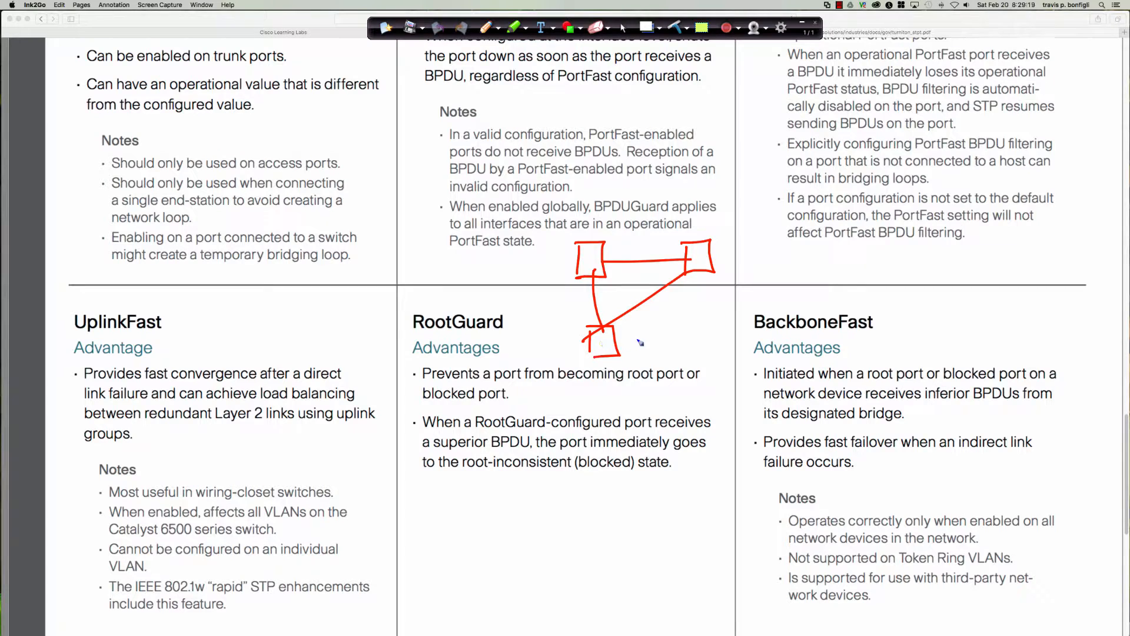
Label the sketched switches A, D1 and D2, mark A as RB, and draw arrows from A along both uplinks
mouse_move(649, 337)
mouse_down()
mouse_move(623, 348)
mouse_move(639, 352)
mouse_move(603, 348)
mouse_move(655, 347)
mouse_up()
drag(655, 330, 670, 347)
drag(669, 326, 684, 352)
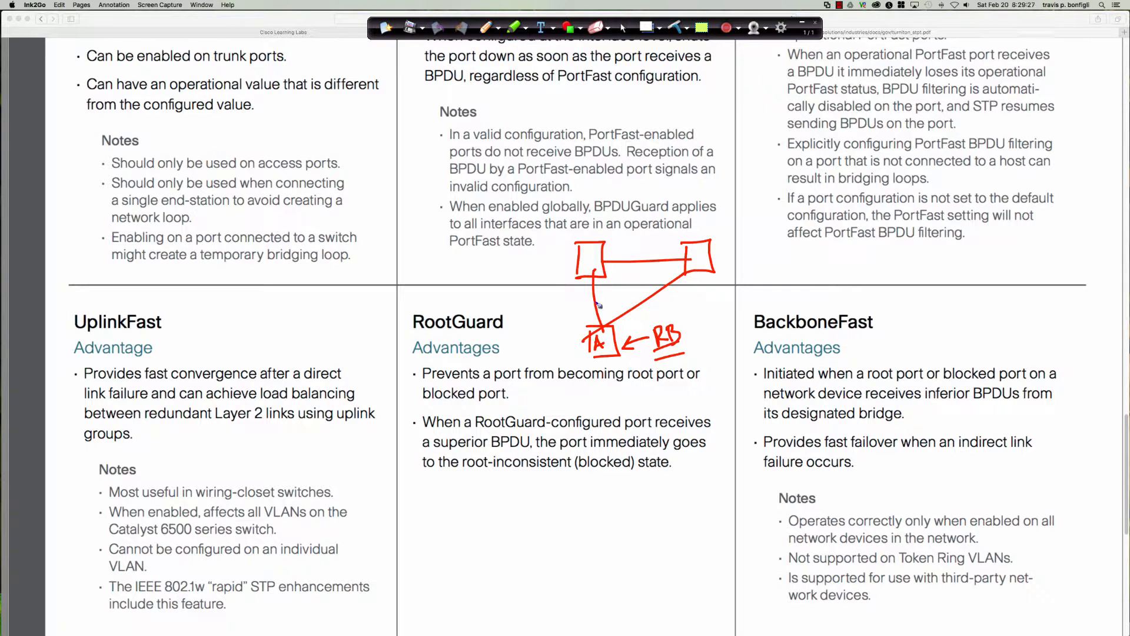
mouse_move(590, 326)
mouse_down()
mouse_move(587, 302)
mouse_move(643, 319)
mouse_up()
mouse_move(585, 252)
mouse_down()
mouse_move(585, 274)
mouse_move(601, 261)
mouse_move(601, 272)
mouse_up()
mouse_move(690, 250)
mouse_down()
mouse_move(695, 267)
mouse_move(704, 255)
mouse_move(713, 266)
mouse_up()
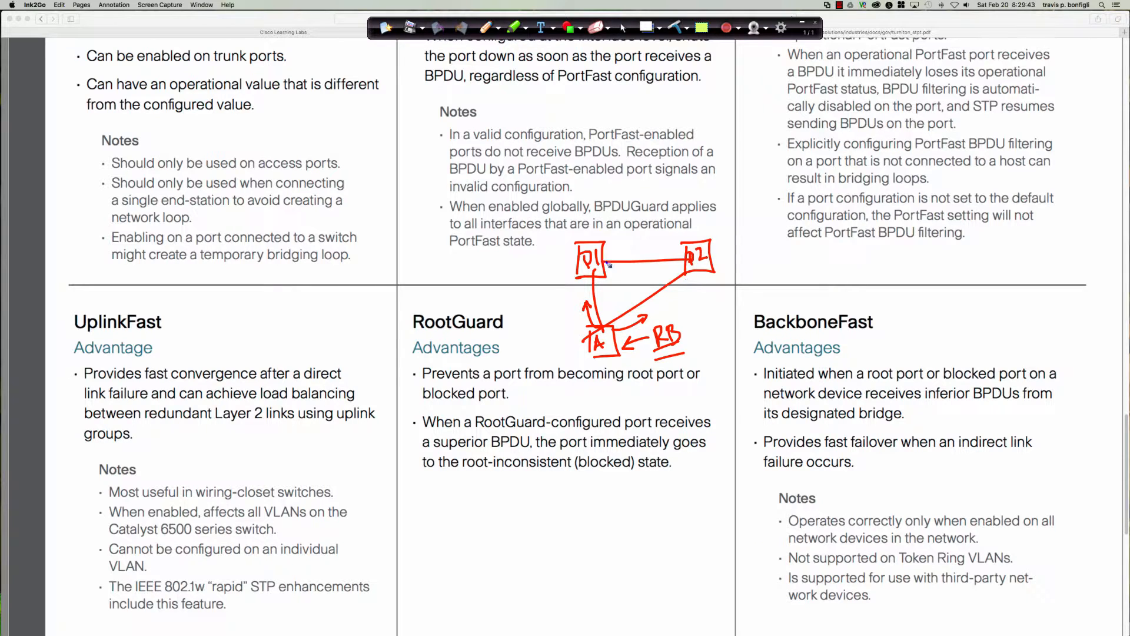
Mark the ports of D1 and D2 facing switch A as RP, point an arrow at A, and bracket the first RootGuard advantage
drag(590, 227, 607, 229)
drag(593, 275, 594, 276)
drag(688, 276, 683, 274)
drag(606, 382, 604, 360)
mouse_move(598, 370)
mouse_down()
mouse_move(605, 359)
mouse_move(617, 368)
mouse_up()
drag(600, 280, 619, 279)
drag(693, 280, 702, 289)
drag(704, 278, 705, 283)
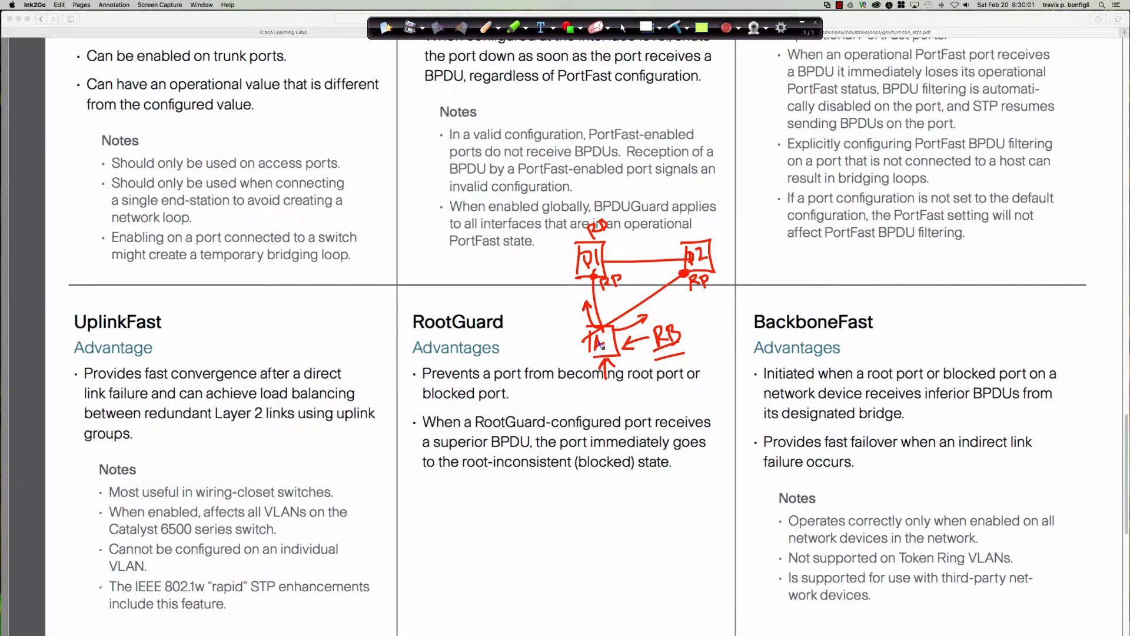
mouse_move(433, 361)
mouse_down()
mouse_move(412, 364)
mouse_move(414, 413)
mouse_move(436, 408)
mouse_up()
mouse_move(698, 357)
mouse_down()
mouse_move(718, 370)
mouse_move(694, 402)
mouse_up()
Clear all annotations from the page, return to the normal cursor, and switch to the Cisco Learning Labs page
click(673, 28)
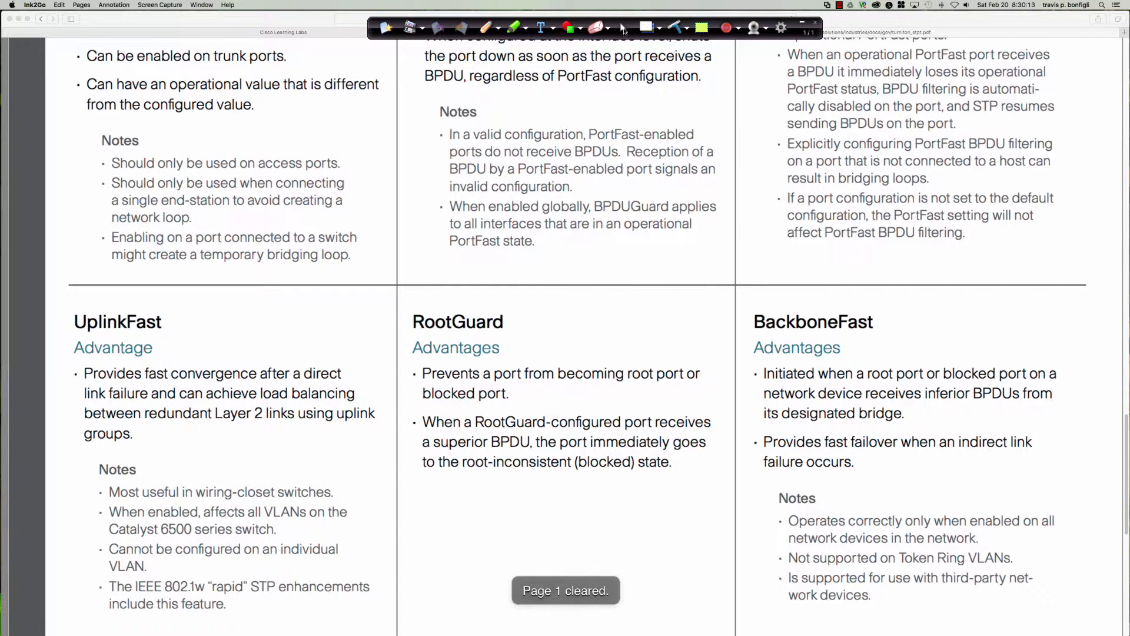
click(624, 31)
click(315, 33)
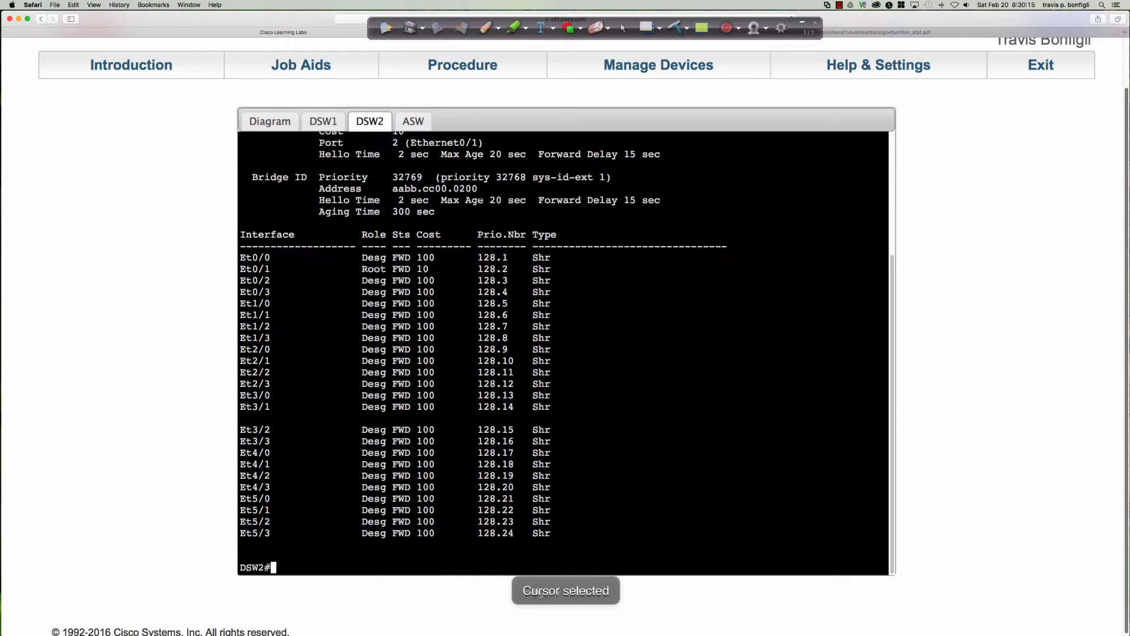
scroll(440, 332, down, 1)
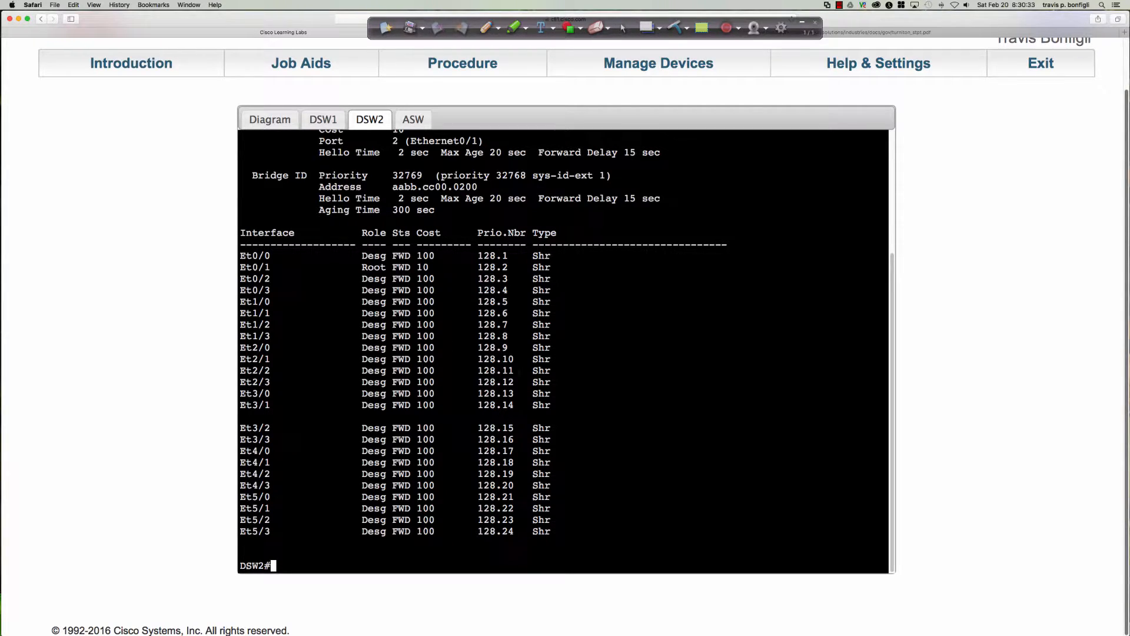
Open the ASW switch's console and enter global configuration mode with "conf t"
click(419, 119)
key(Return)
key(Return)
key(Return)
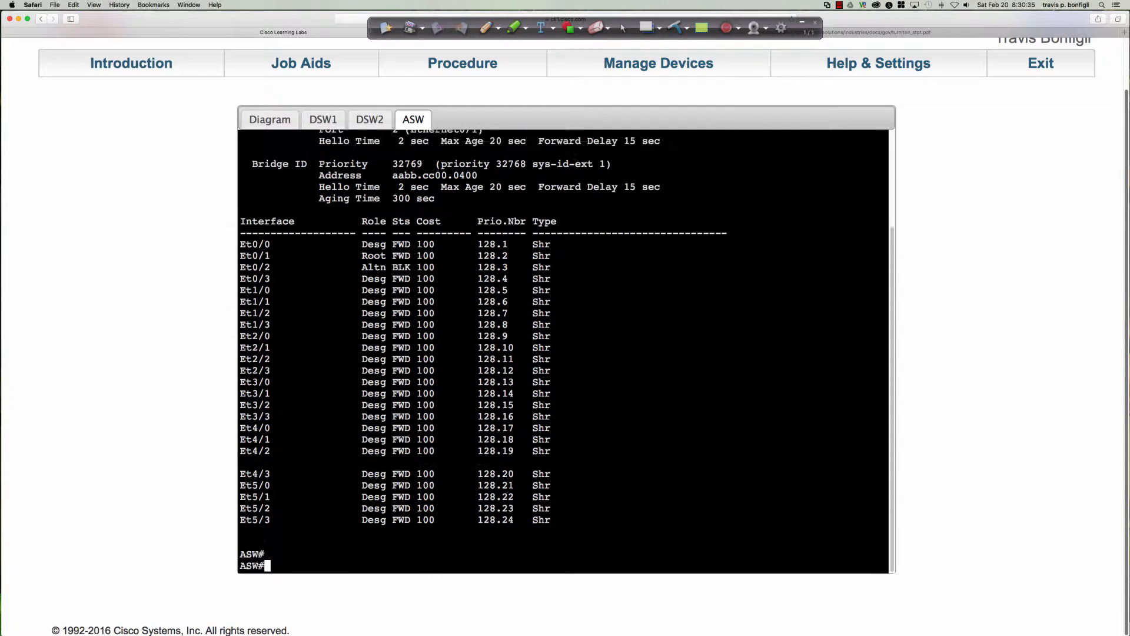
text(conf t)
key(Return)
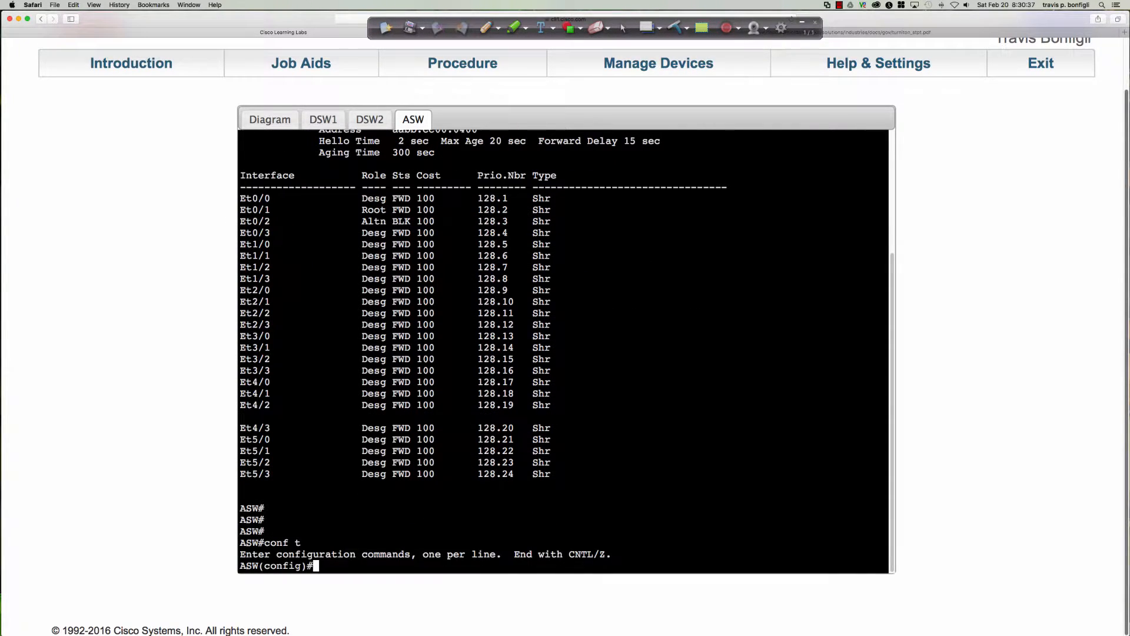
Set ASW's spanning-tree priority for VLAN 2 to 20480
text(sp)
key(Tab)
text(vlan 2 pro)
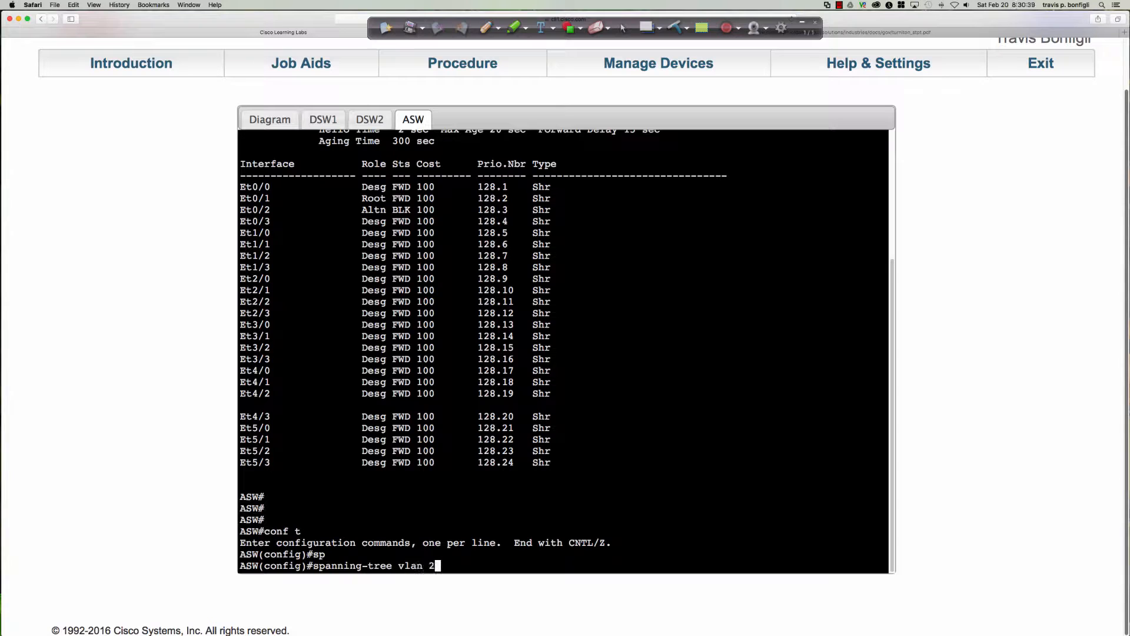
key(Tab)
key(BackSpace)
key(BackSpace)
text(ri)
key(Tab)
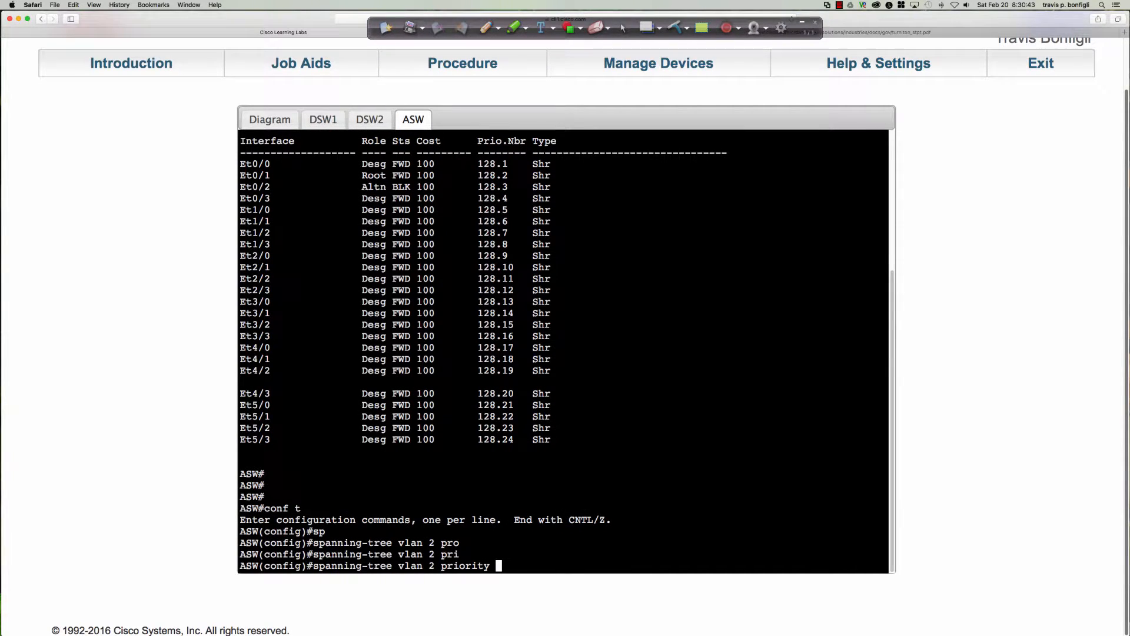
text(20480)
key(Return)
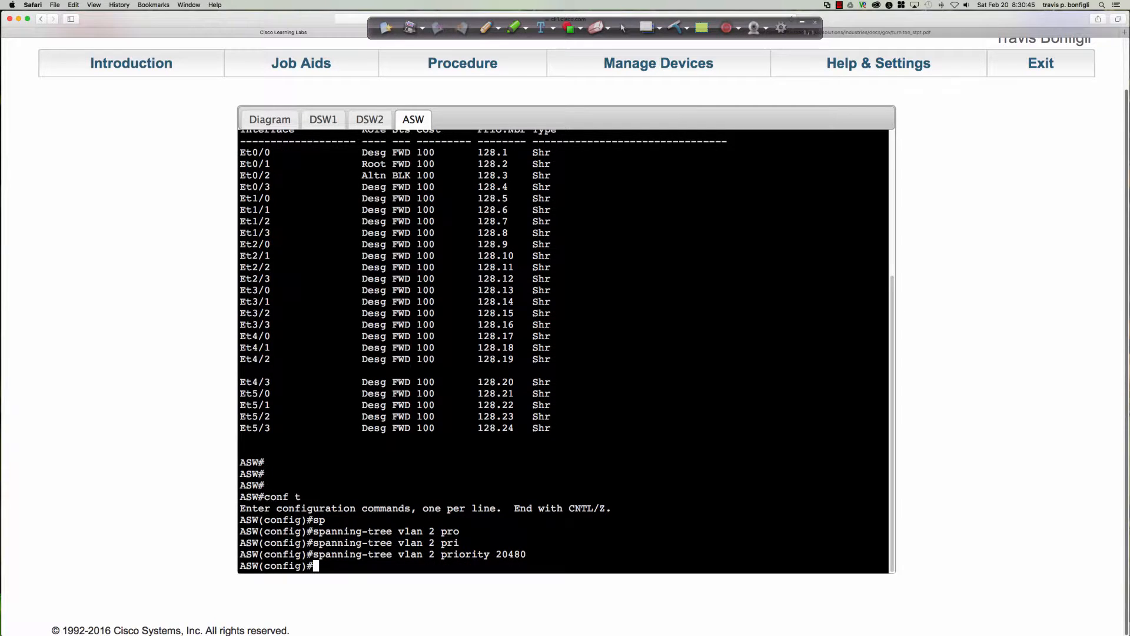
Turn on spanning-tree event debugging on ASW with "do debug span event"
text(do debug span event)
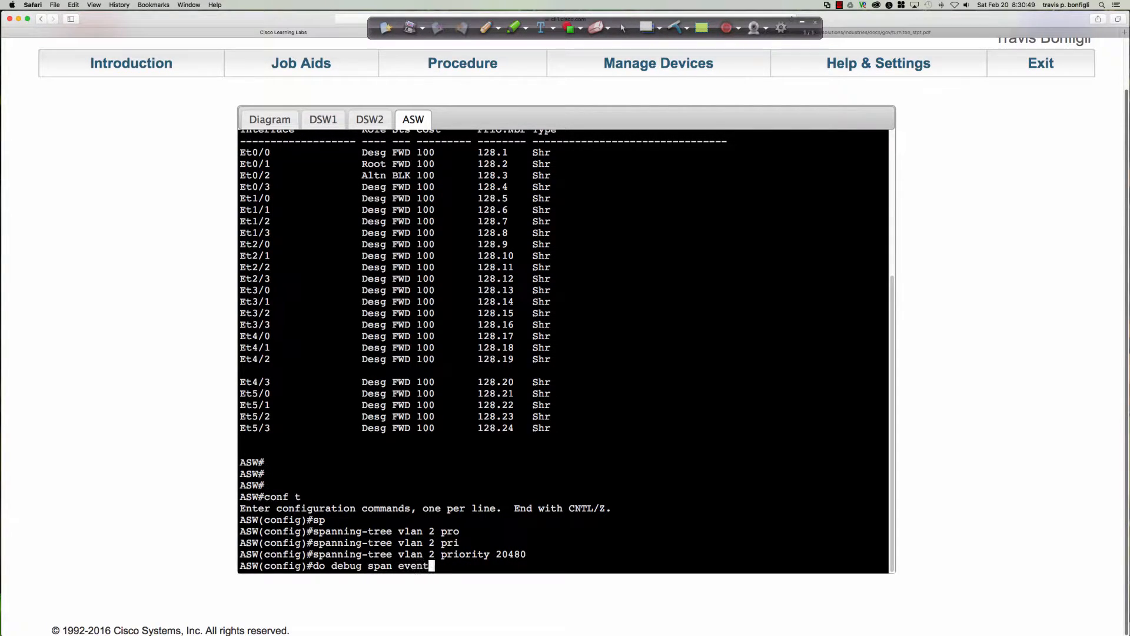
key(Return)
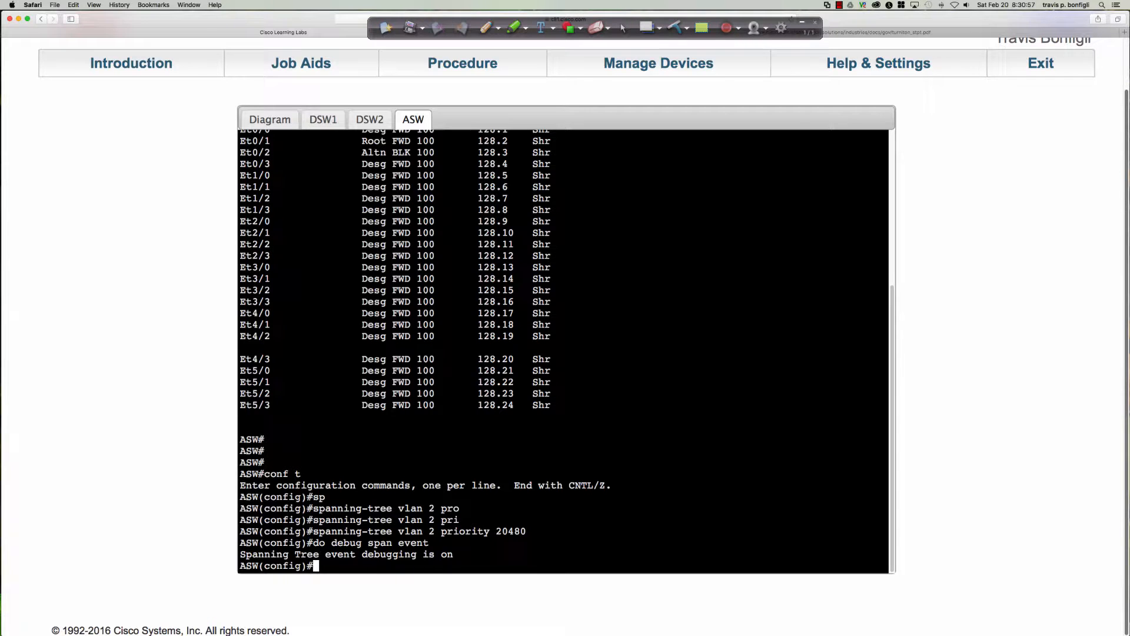
Display ASW's full spanning-tree status from configuration mode with "do sh span"
key(Return)
key(Return)
key(Return)
text(do sh span)
key(Return)
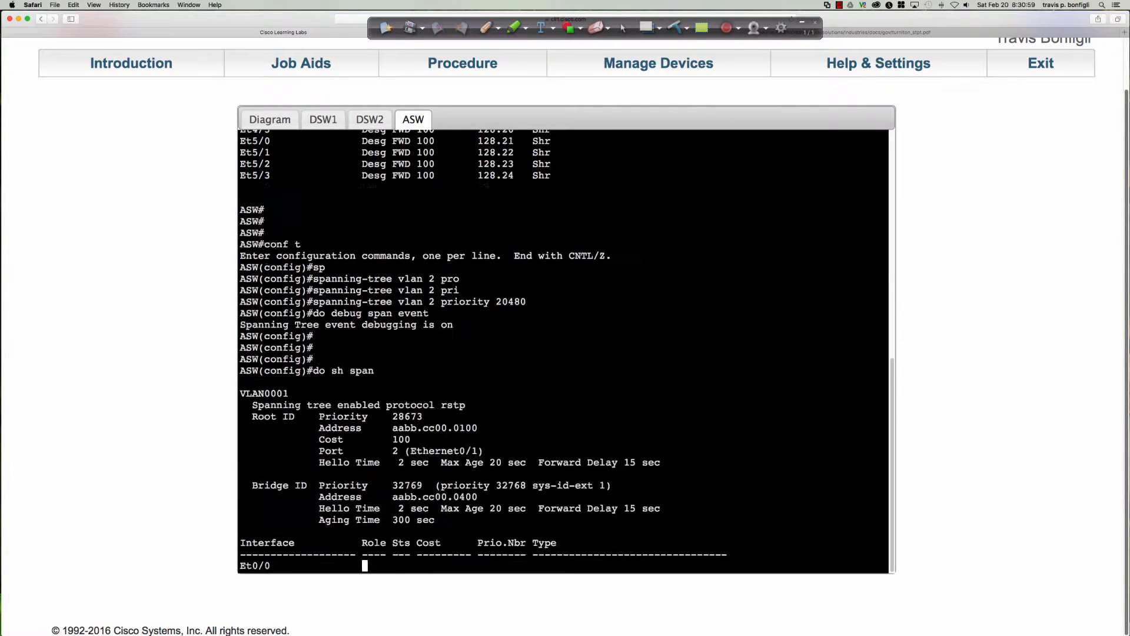
key(space)
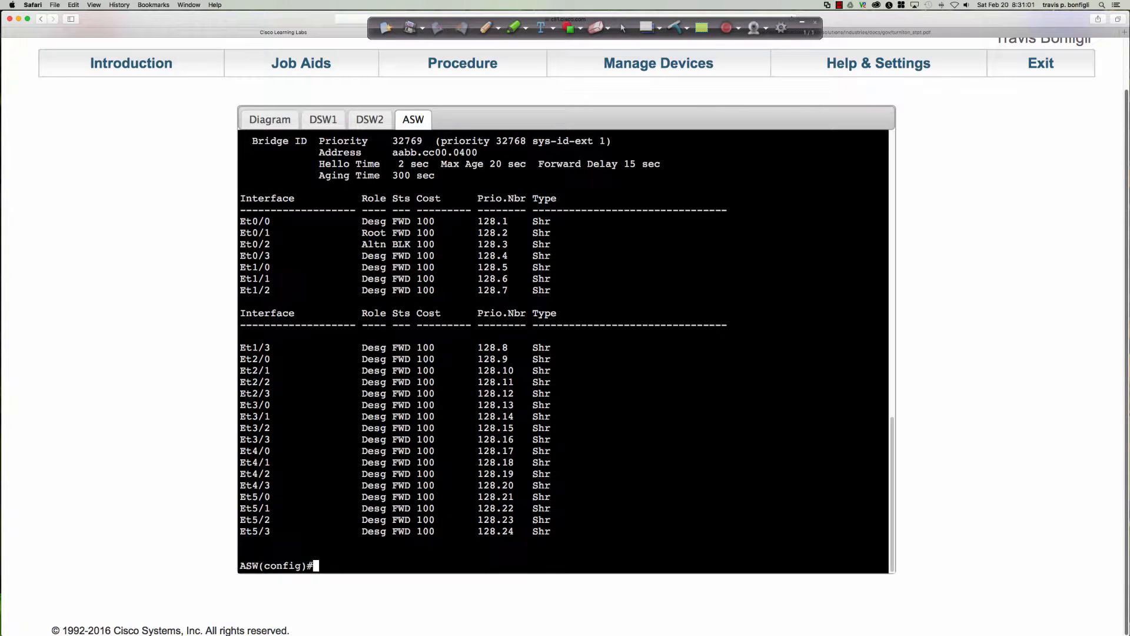
Rerun "do sh span" three times on ASW and recheck the root ID, bridge priority and port roles
key(Up)
key(Return)
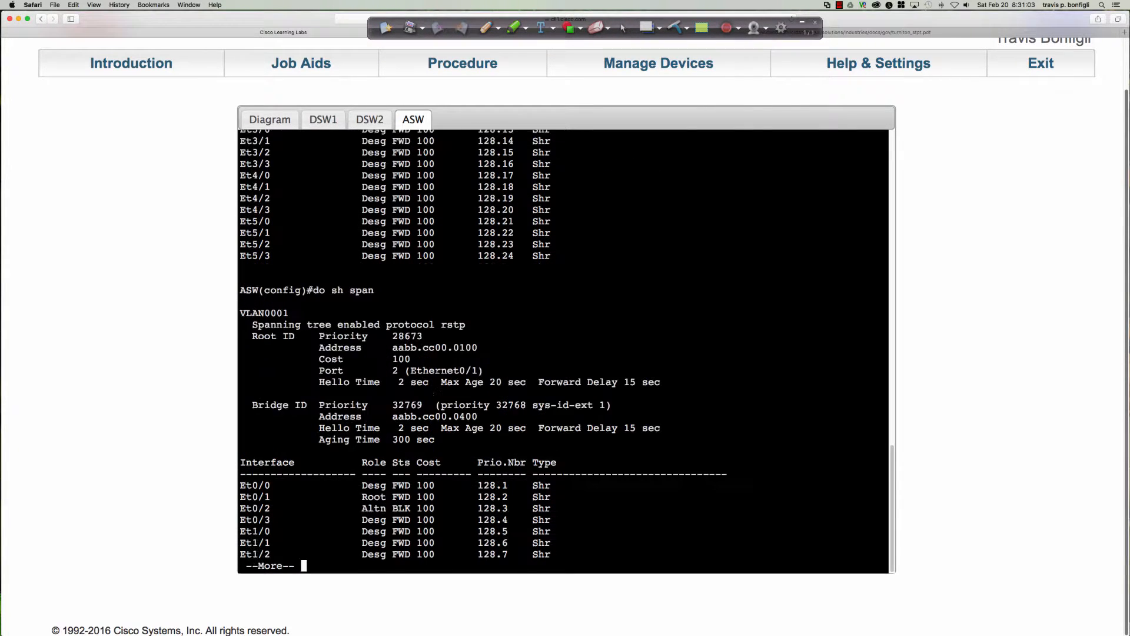
key(space)
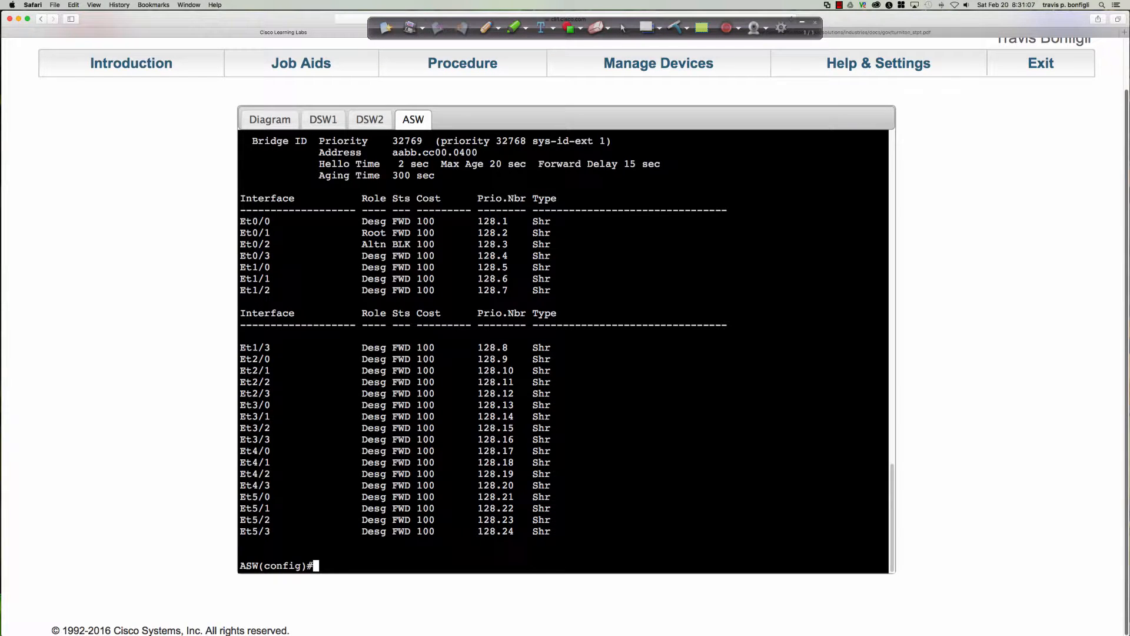
key(Up)
key(Return)
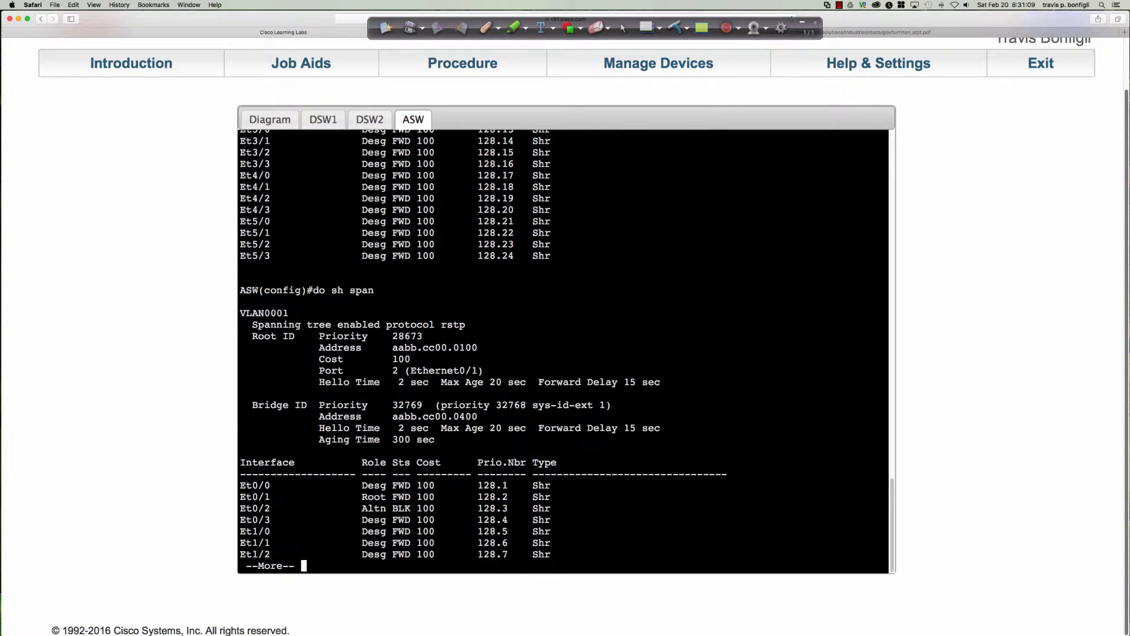
key(space)
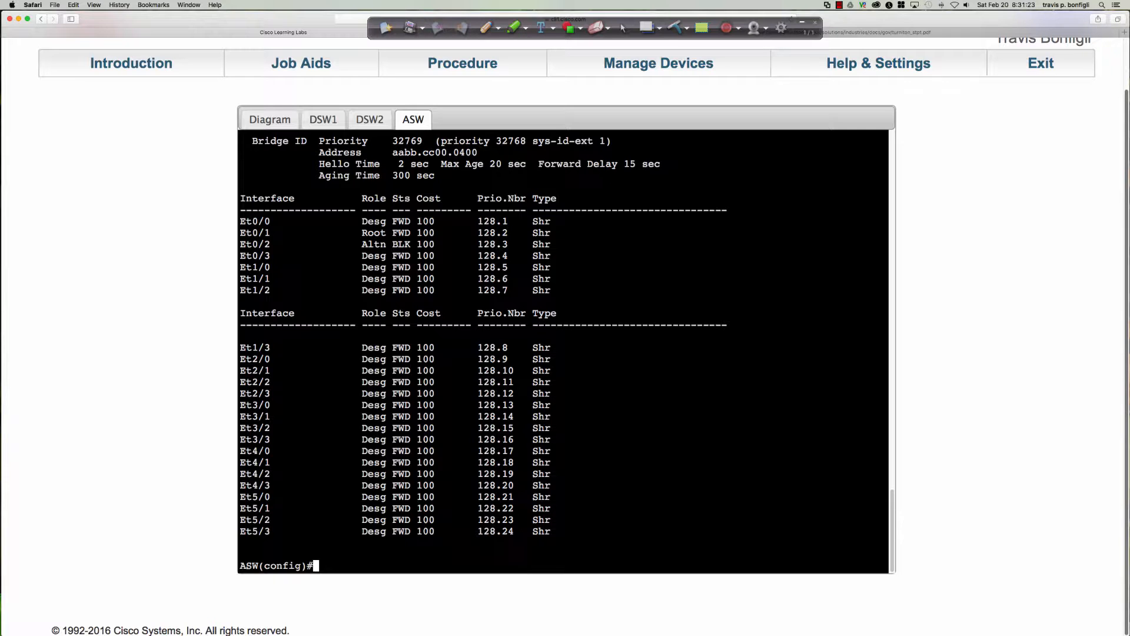
key(Up)
key(Return)
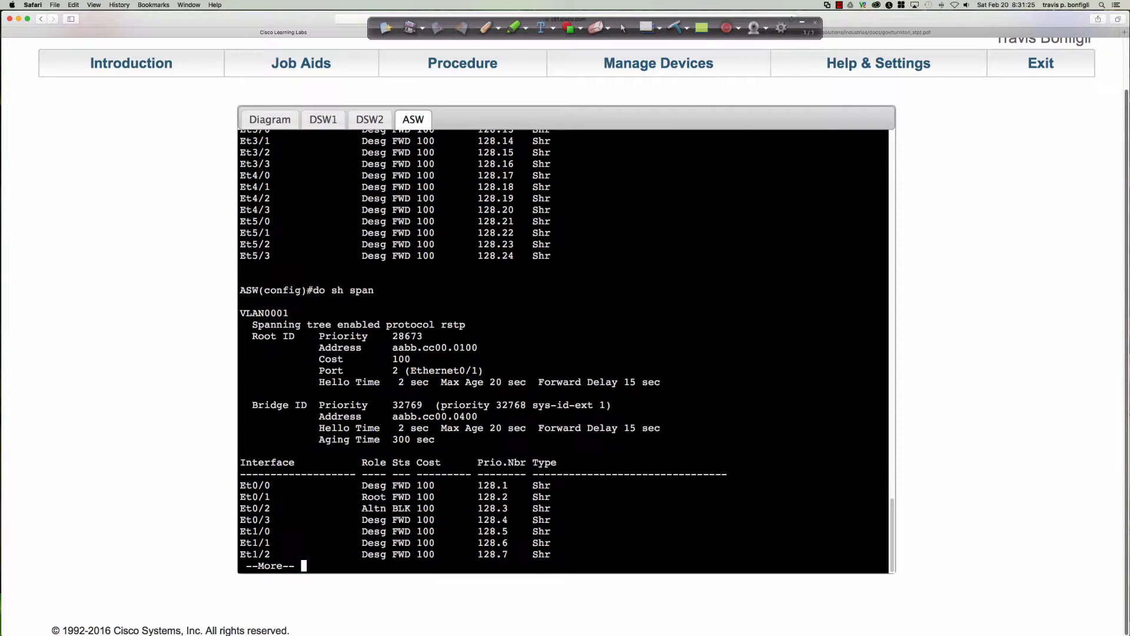
key(space)
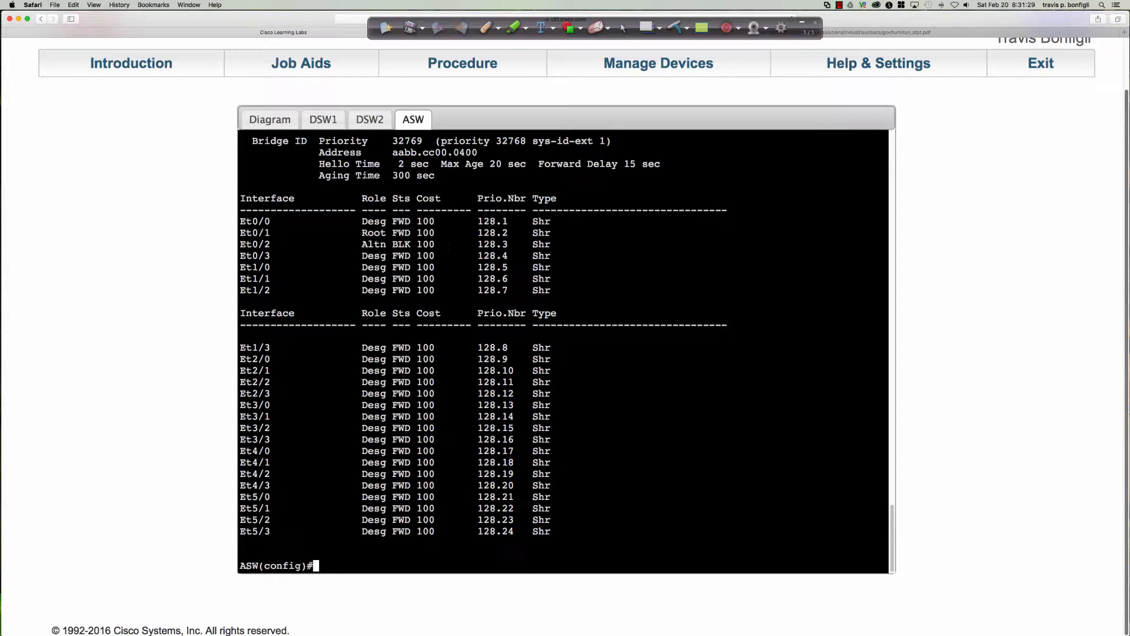
Check ASW's uplinks on the topology diagram, and run "do sh span" again on the ASW console
click(284, 122)
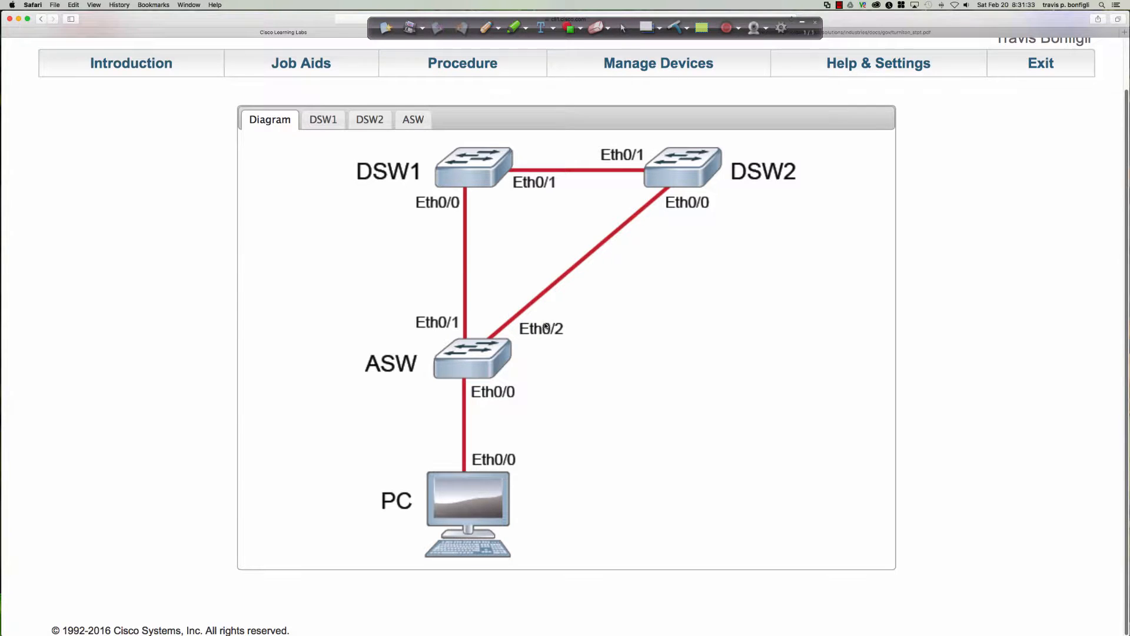
click(474, 356)
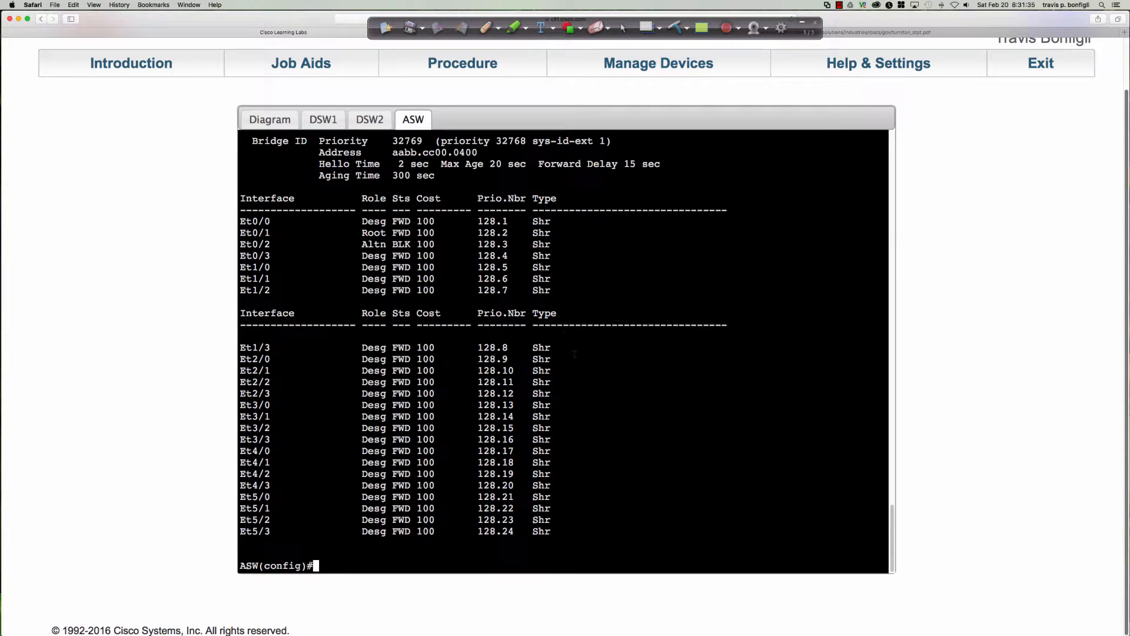
text(do sh span)
key(Return)
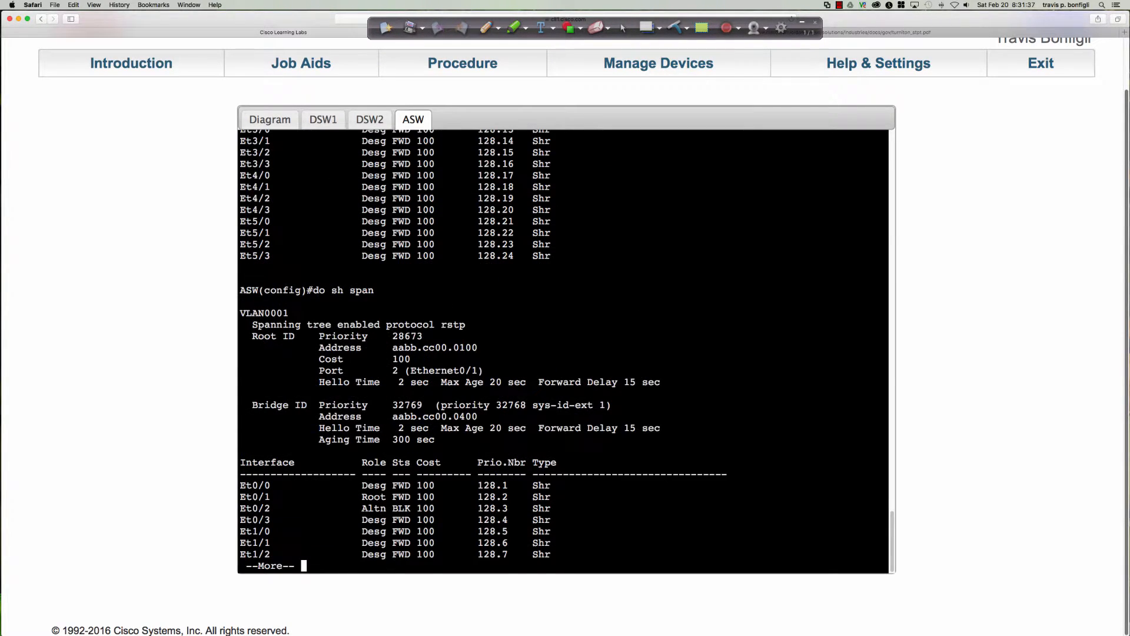
key(space)
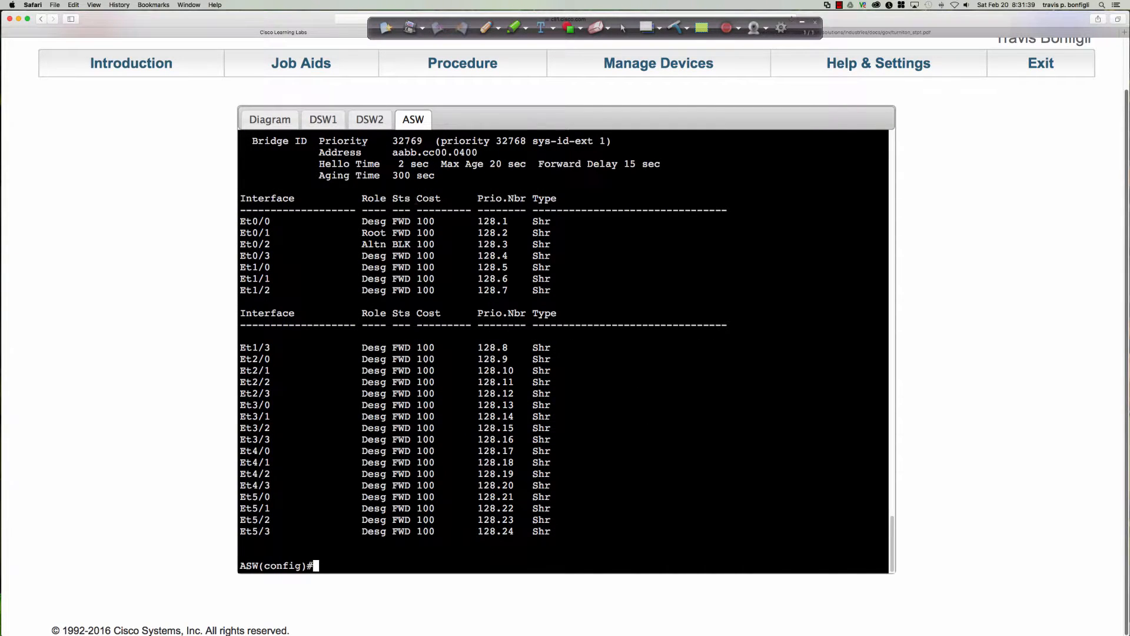
Review the earlier spanning-tree output on DSW2 and DSW1, and return to the ASW console
click(357, 116)
scroll(523, 279, up, 5)
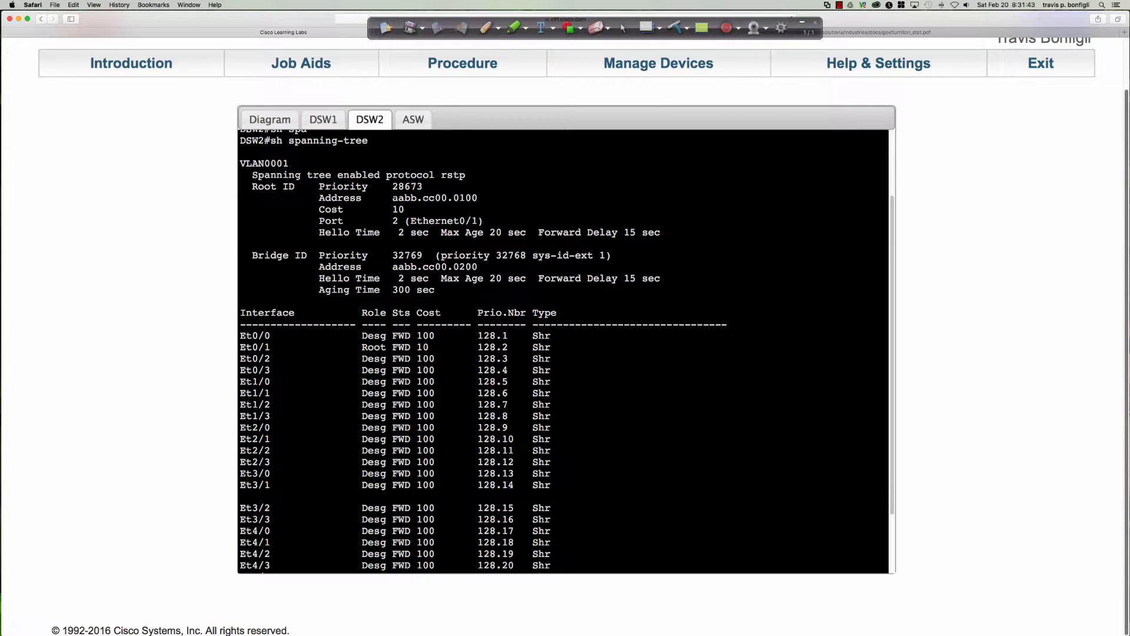
click(323, 120)
scroll(327, 177, up, 5)
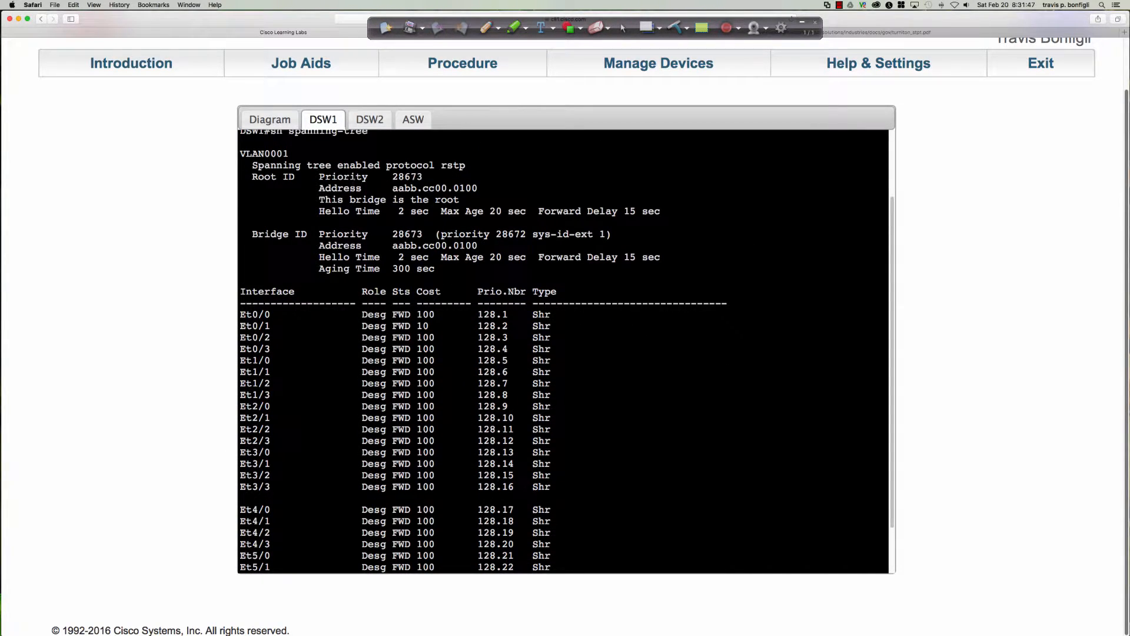
click(370, 120)
click(413, 120)
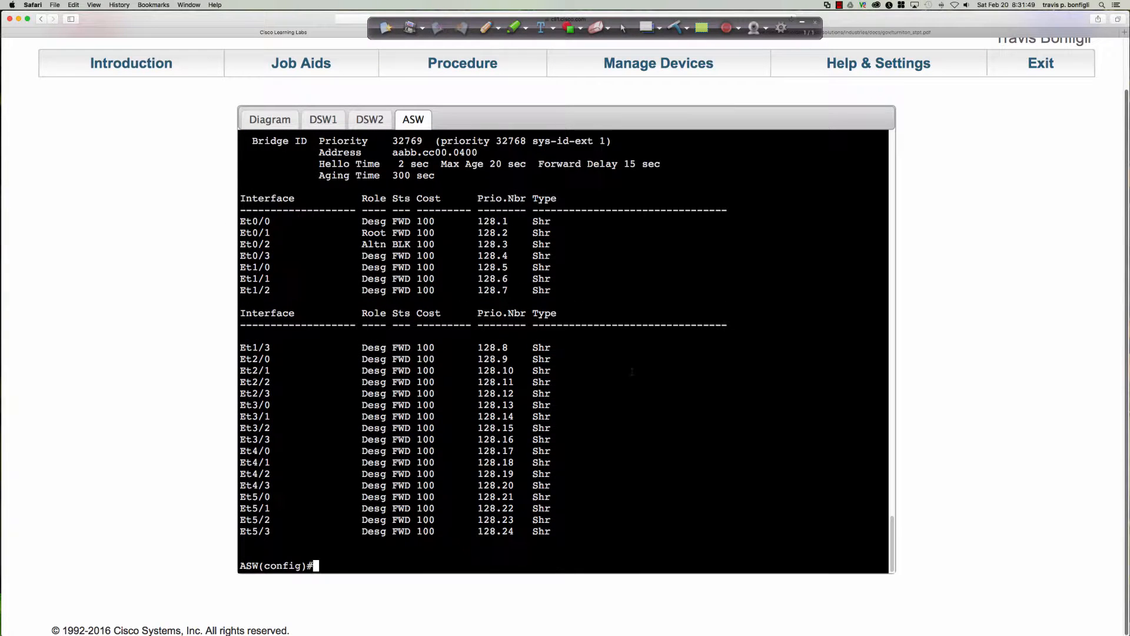
Run "do sh span" on ASW to check the root ID and port roles, and return to the configuration prompt
text(do sh span)
key(Return)
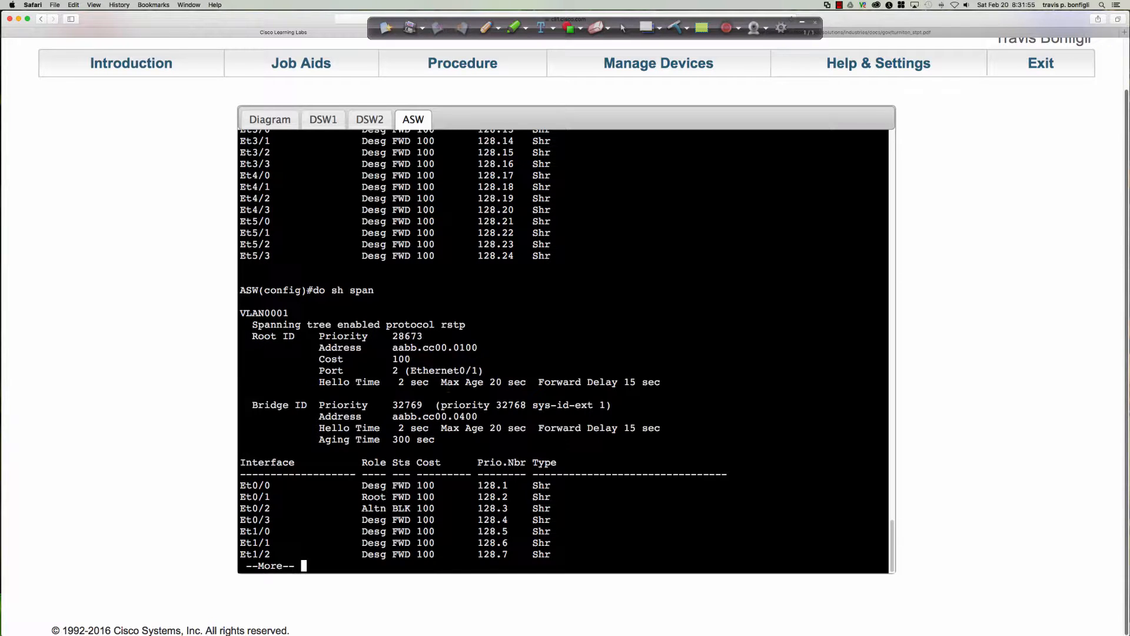
key(q)
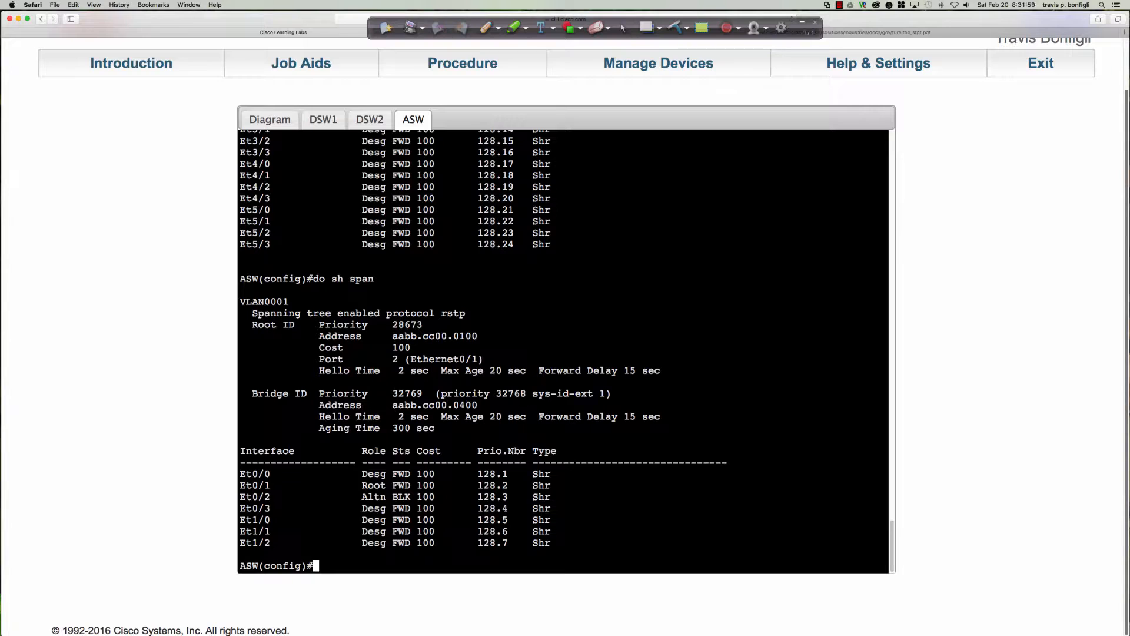
Set ASW's spanning-tree priority for VLAN 1 to 4096, highlighting the Et0/1 and Et0/2 entries before finishing the command
text(spa)
key(Tab)
text(vlan 1)
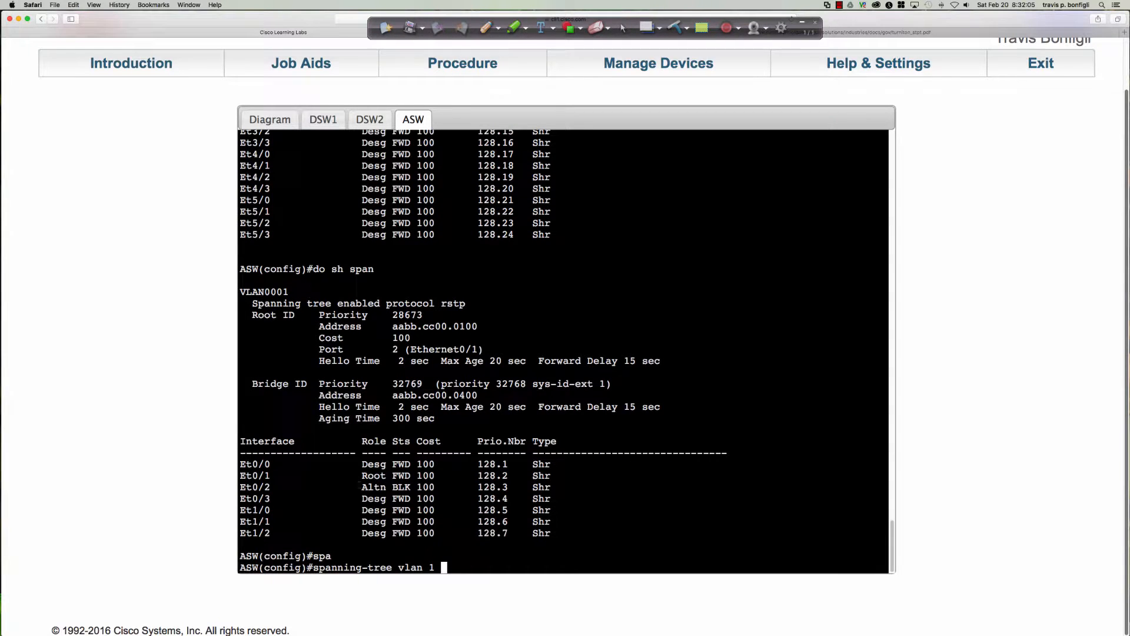
drag(361, 474, 471, 487)
drag(537, 487, 550, 487)
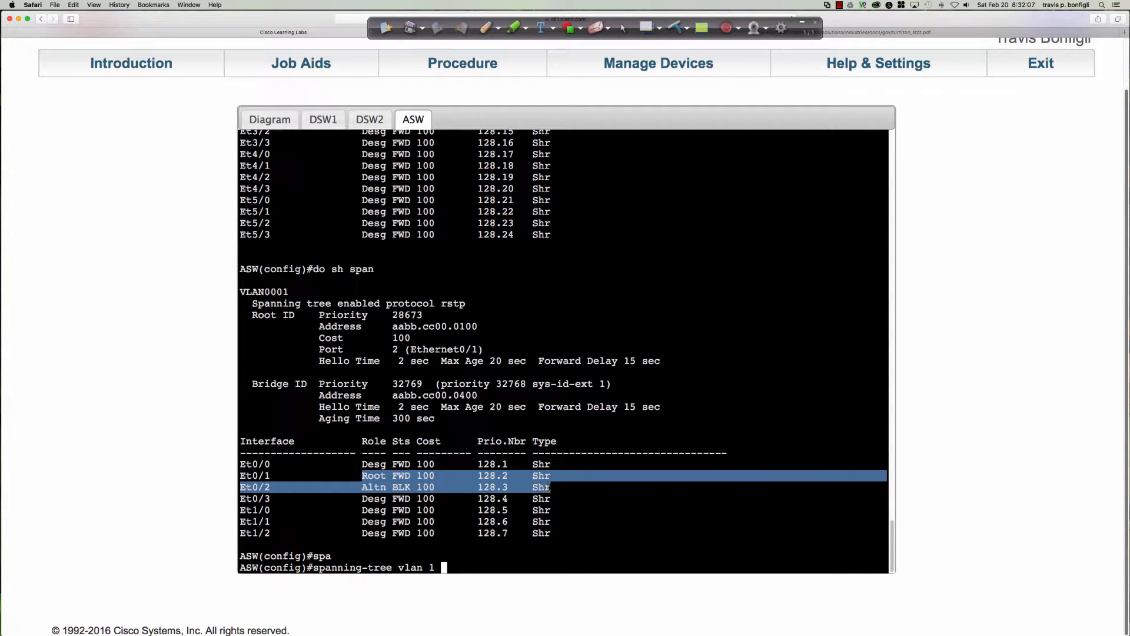
click(621, 518)
scroll(620, 518, down, 1)
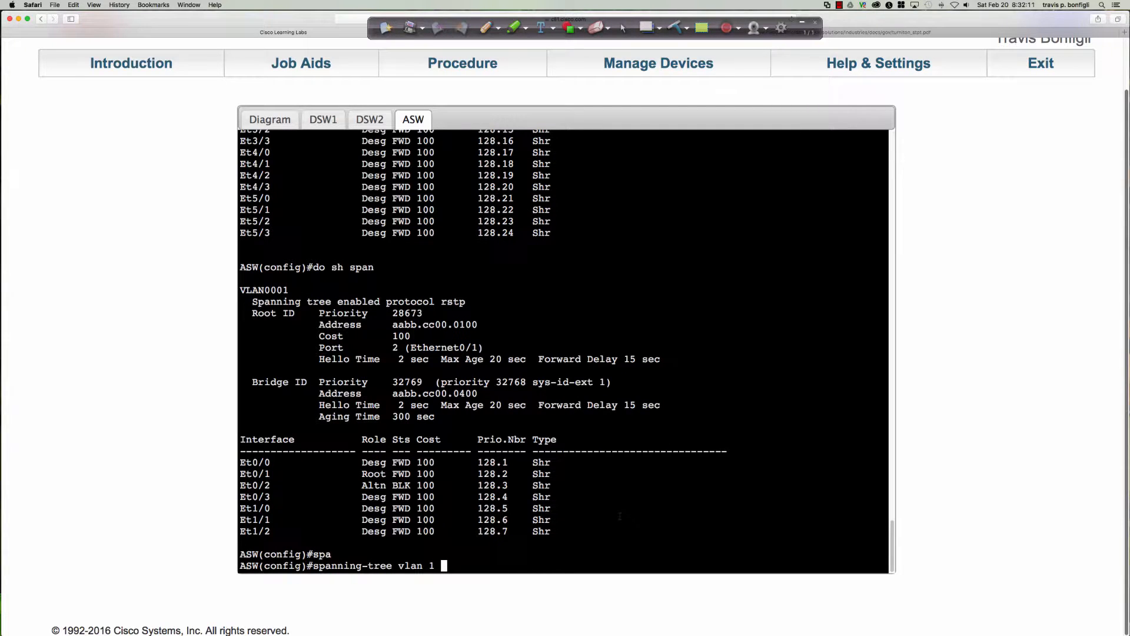
text(pri)
key(Tab)
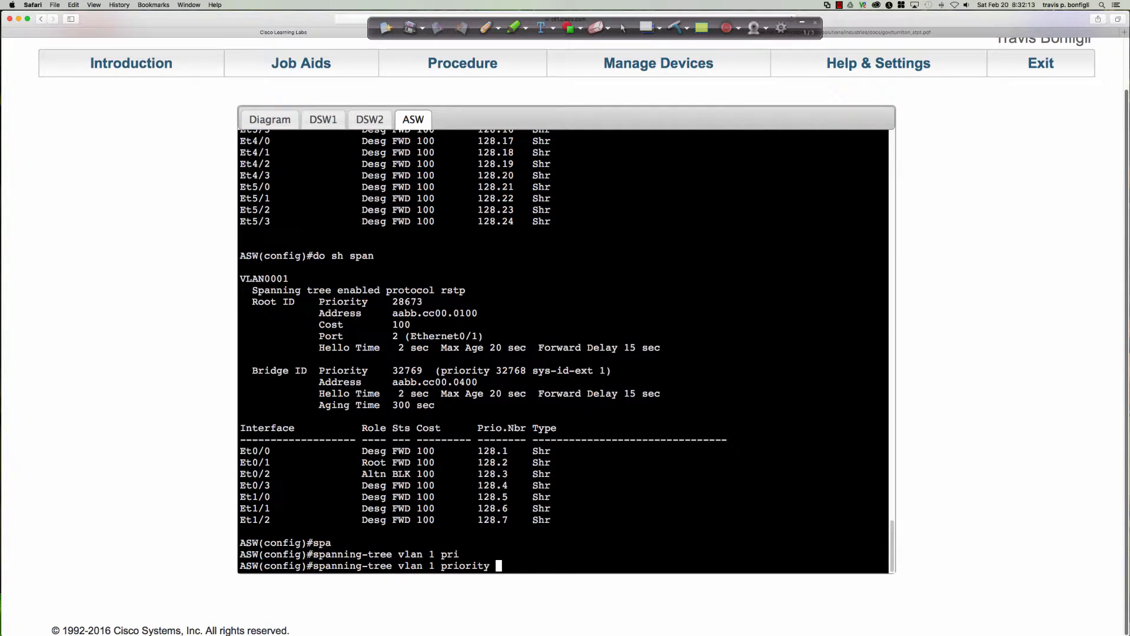
text(4096)
key(Return)
key(Return)
key(Return)
key(Return)
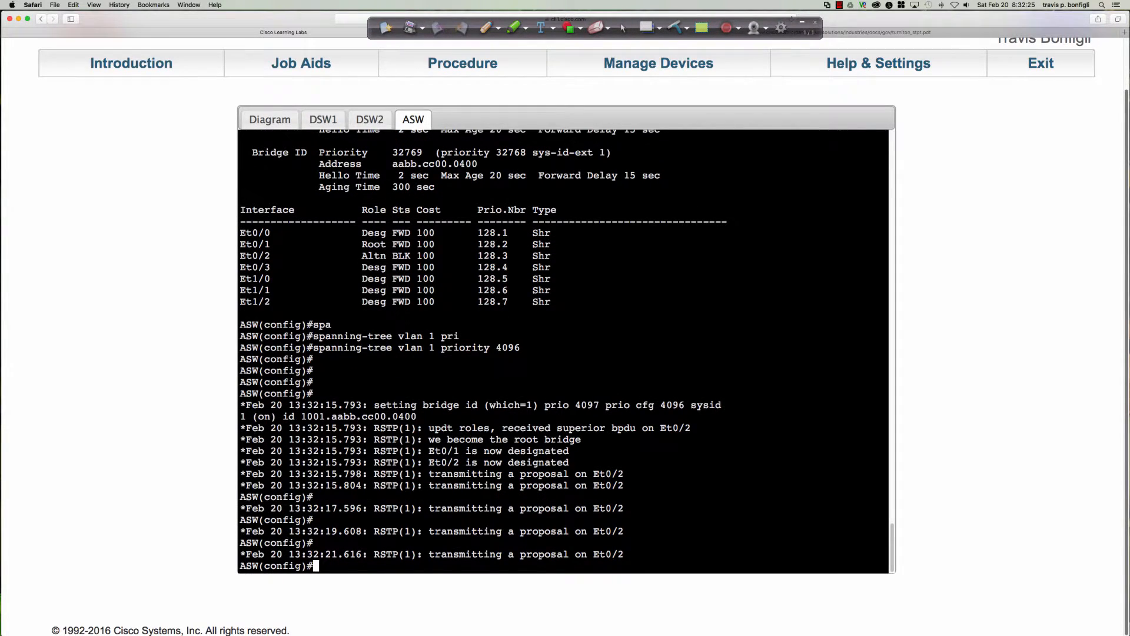
Watch the RSTP log messages on ASW, and display its full spanning-tree status with "do sh span"
key(Return)
key(Return)
key(Return)
key(Return)
key(Return)
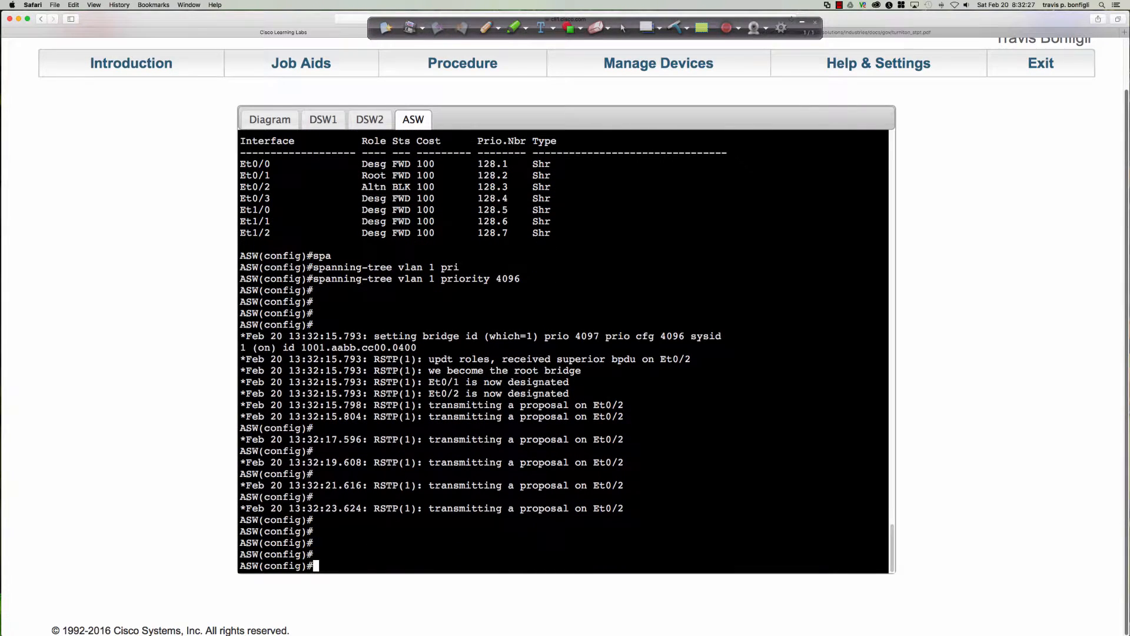
key(Return)
key(Return)
key(Return)
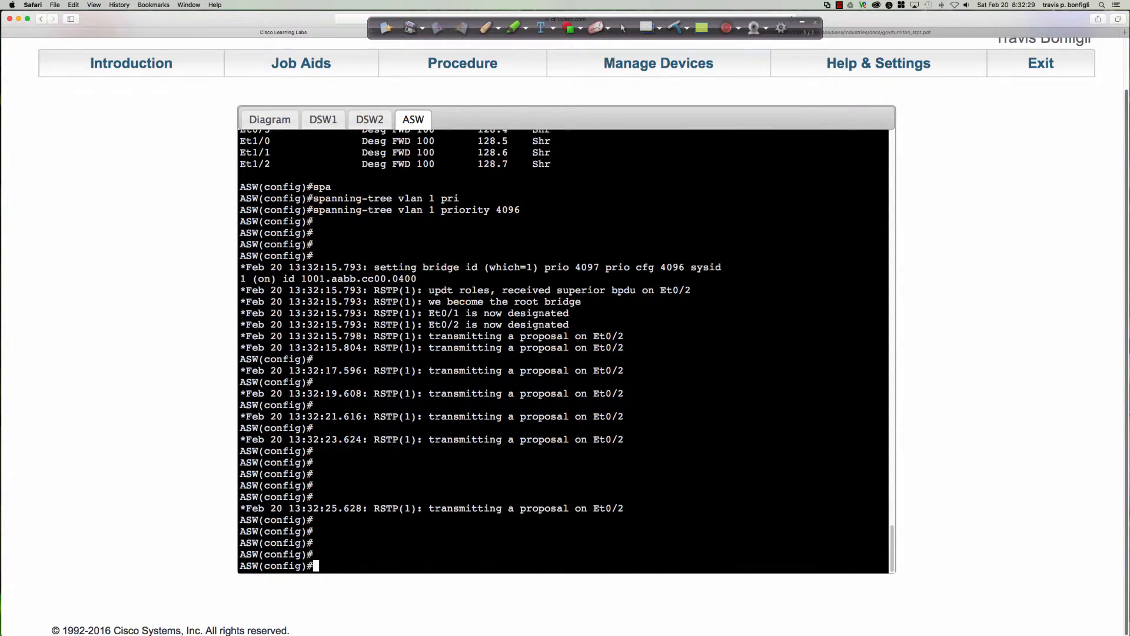
text(do sh spa)
text(n)
key(Return)
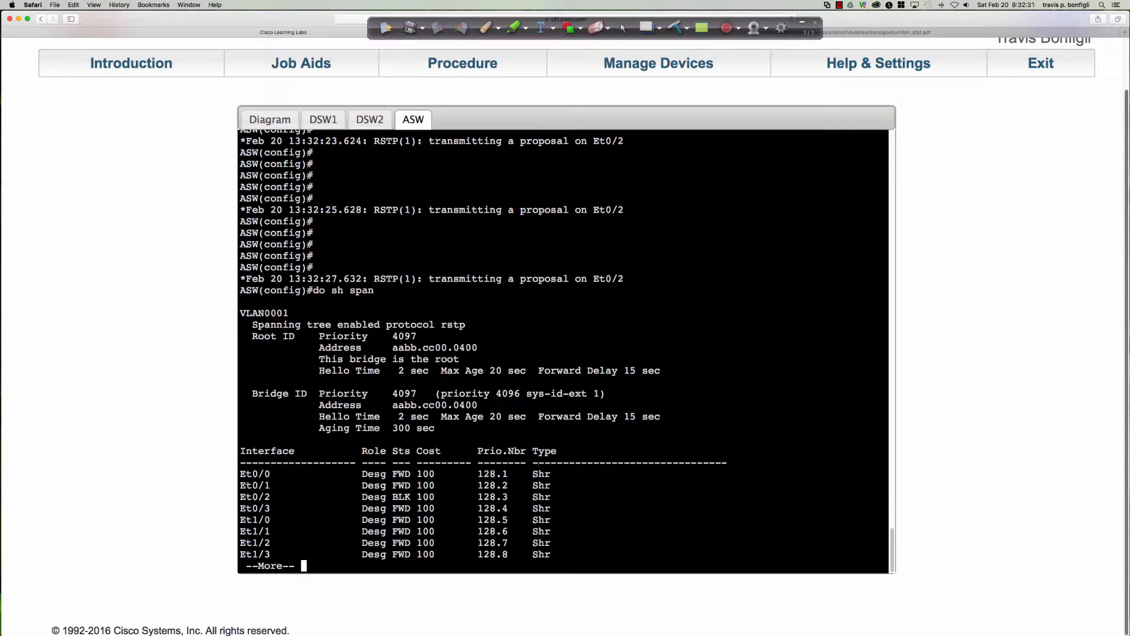
key(space)
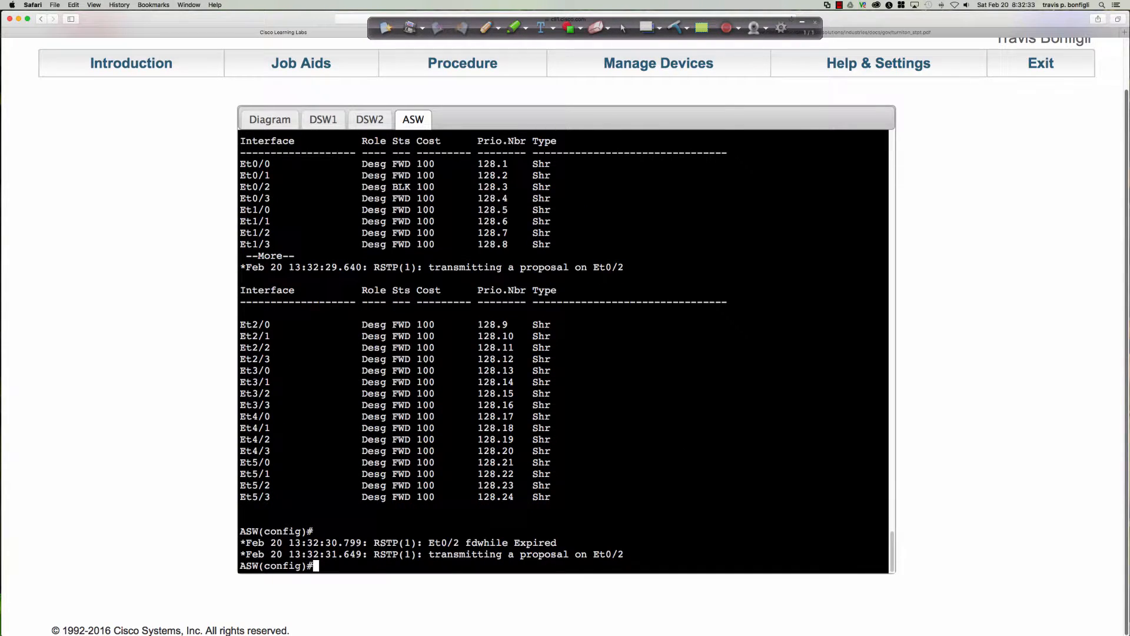
Run "do sh span" three more times on ASW to track the state of Et0/2, and quit the output
key(Return)
key(Return)
key(Return)
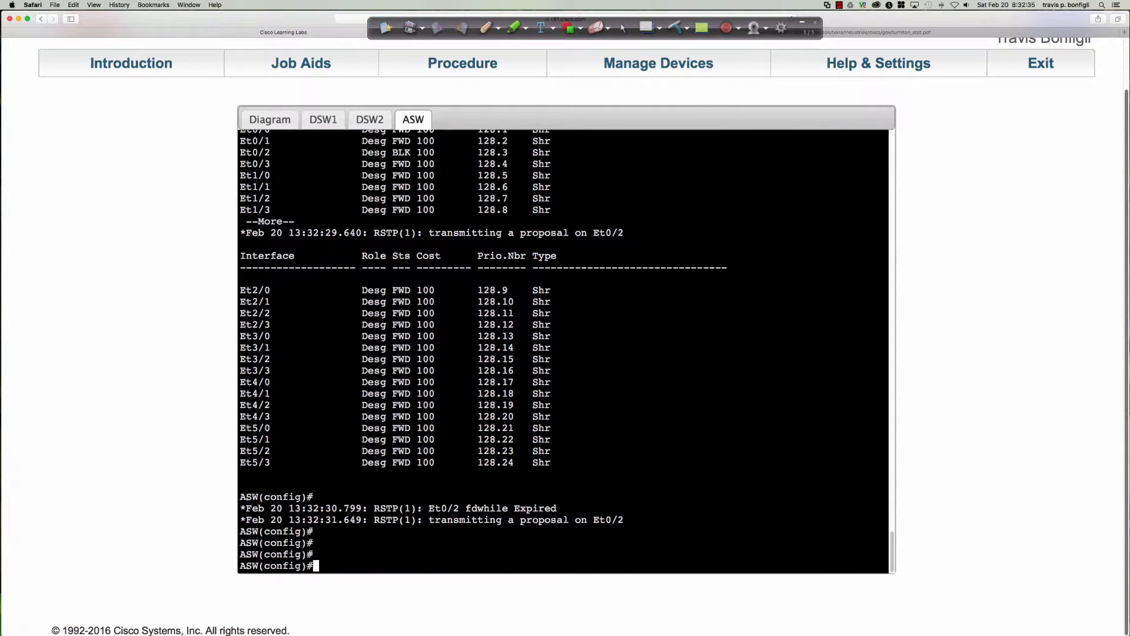
key(Up)
key(Return)
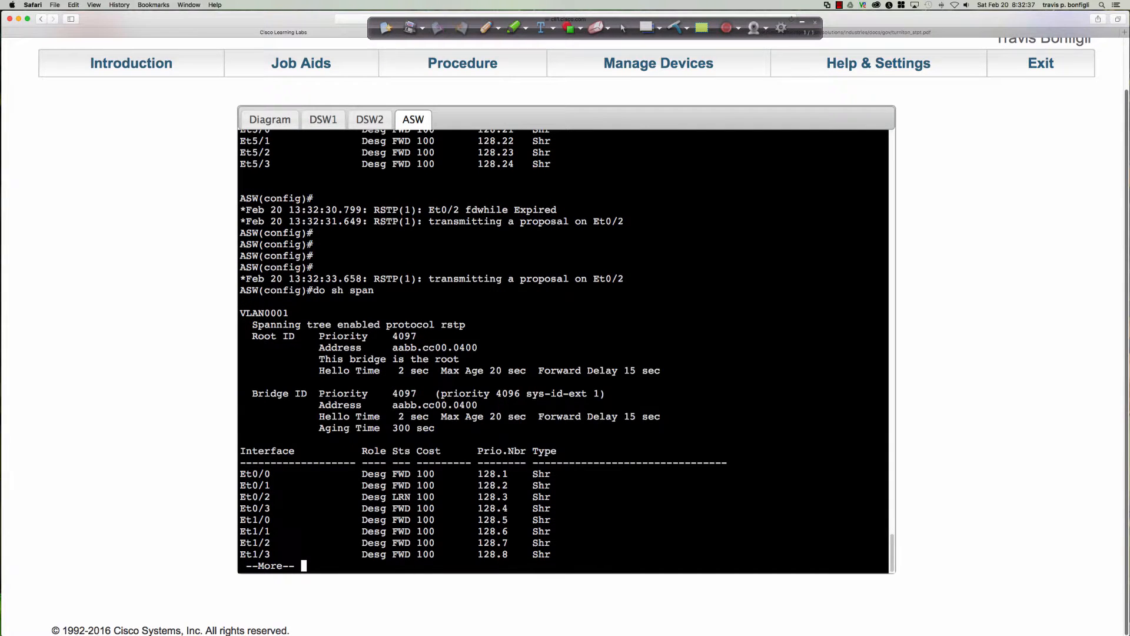
key(q)
key(Up)
key(Return)
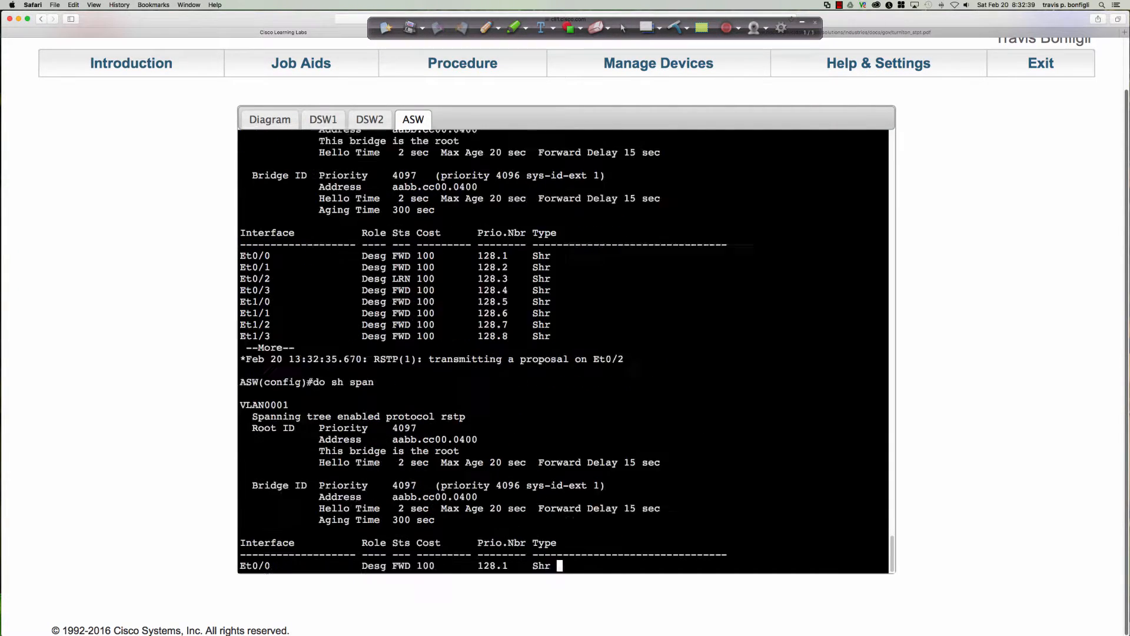
key(q)
key(Up)
key(Return)
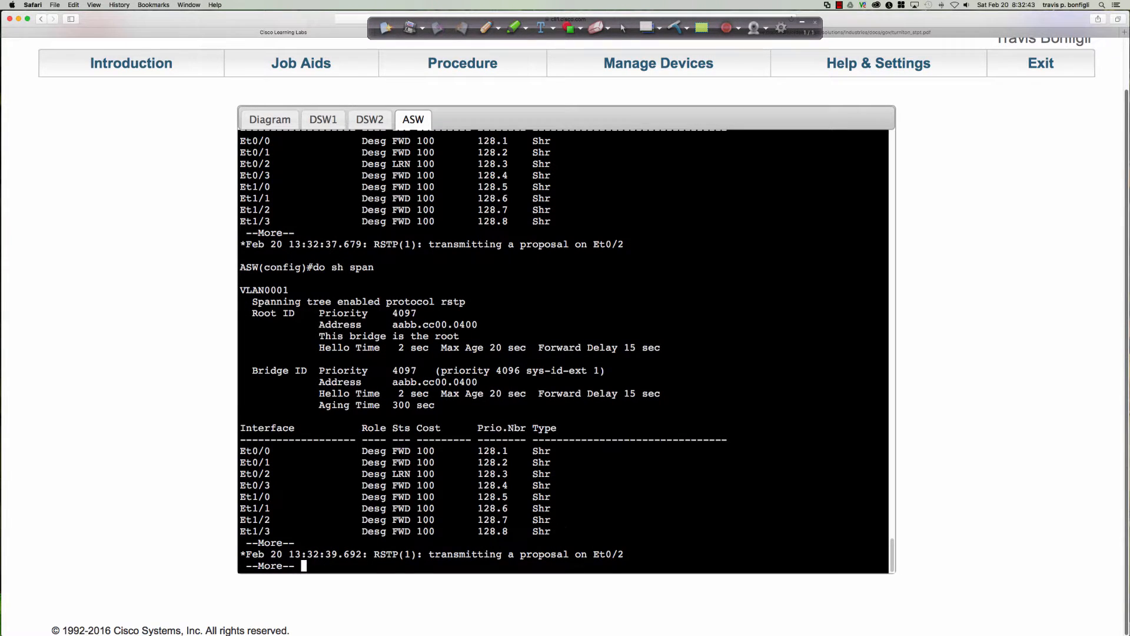
key(q)
Wait for RSTP to converge on Et0/2, and page through ASW's complete "do sh span" output again
key(Return)
key(Return)
key(Return)
key(Return)
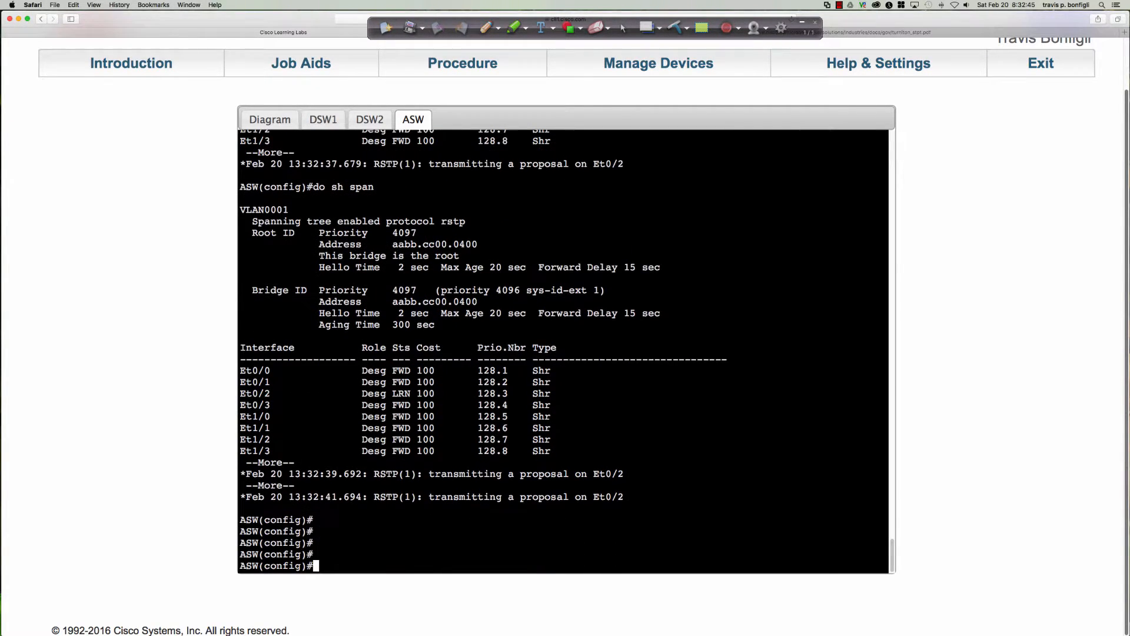
key(Return)
key(Return)
key(Return)
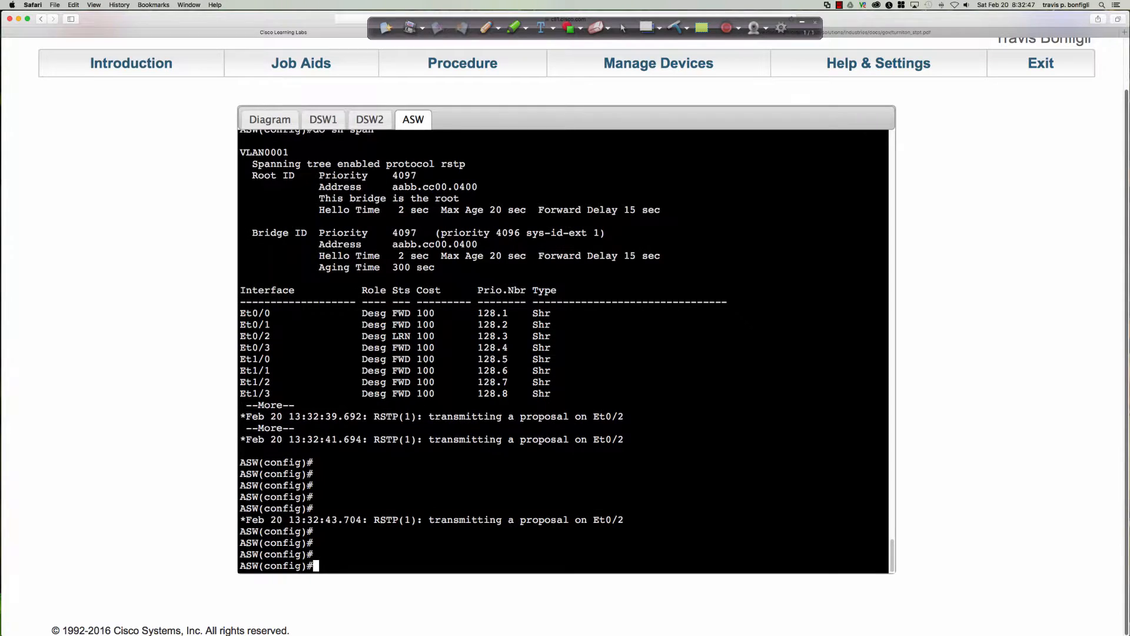
key(Return)
key(Return)
key(Return)
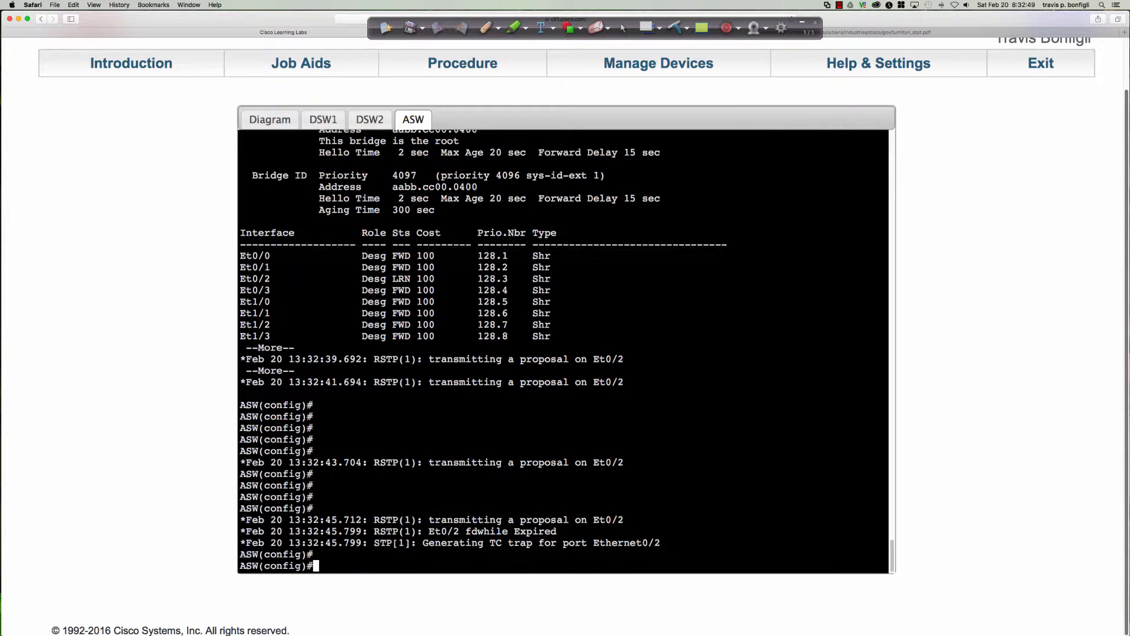
text(do sh span)
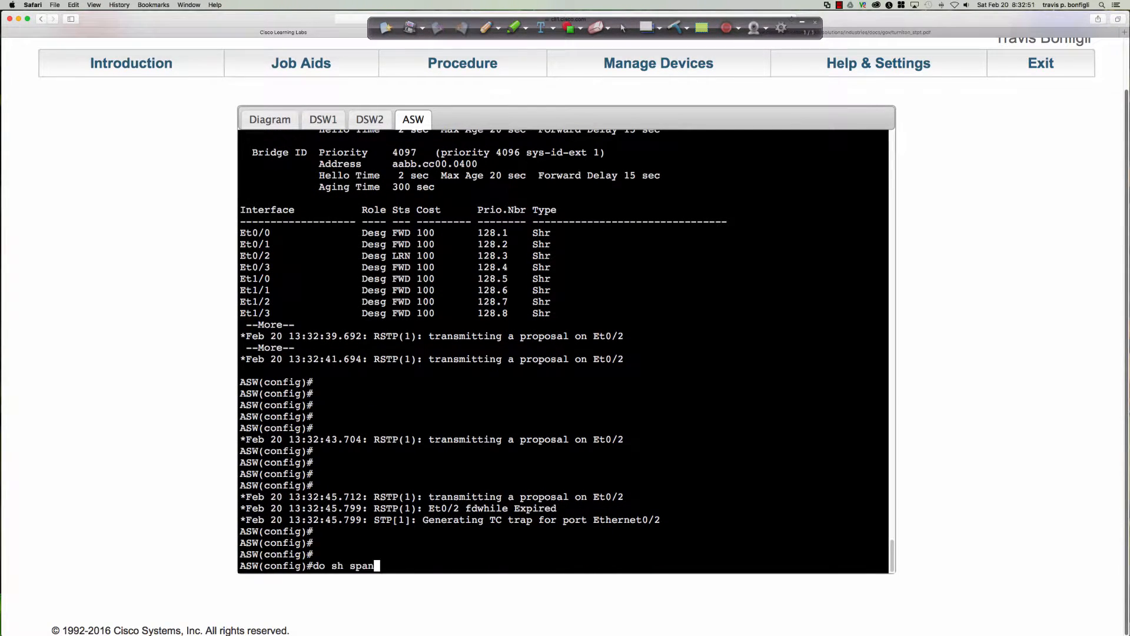
key(Return)
key(space)
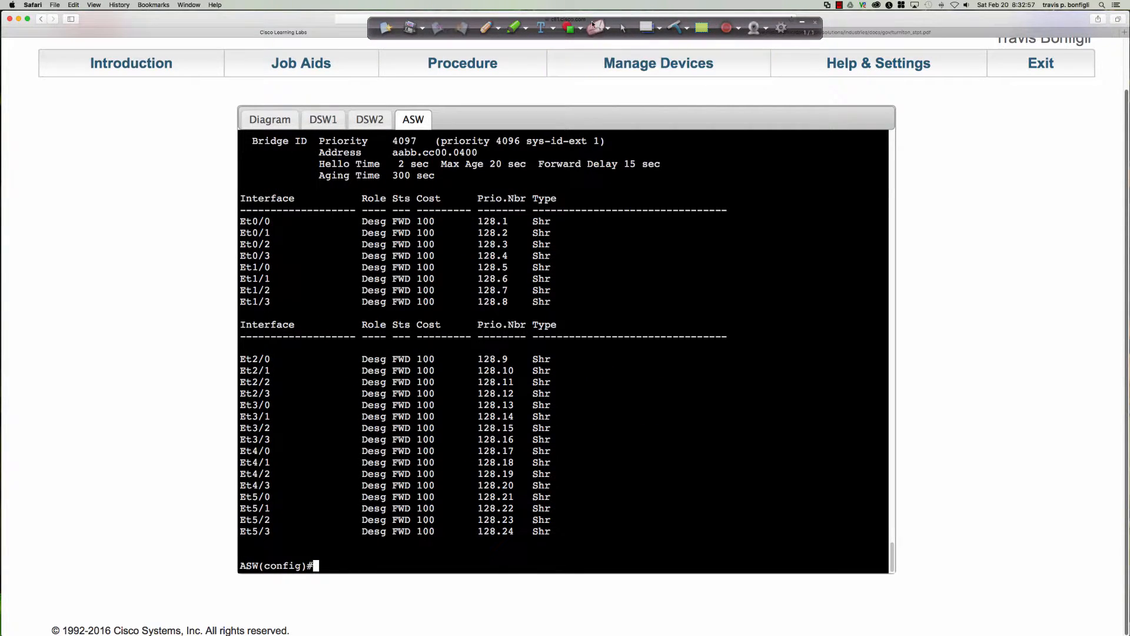
Bracket the Role and Sts columns of ASW's port list with the red pen, and clear the ink
click(485, 26)
mouse_move(375, 207)
mouse_down()
mouse_move(360, 207)
mouse_move(355, 237)
mouse_move(352, 486)
mouse_move(368, 542)
mouse_up()
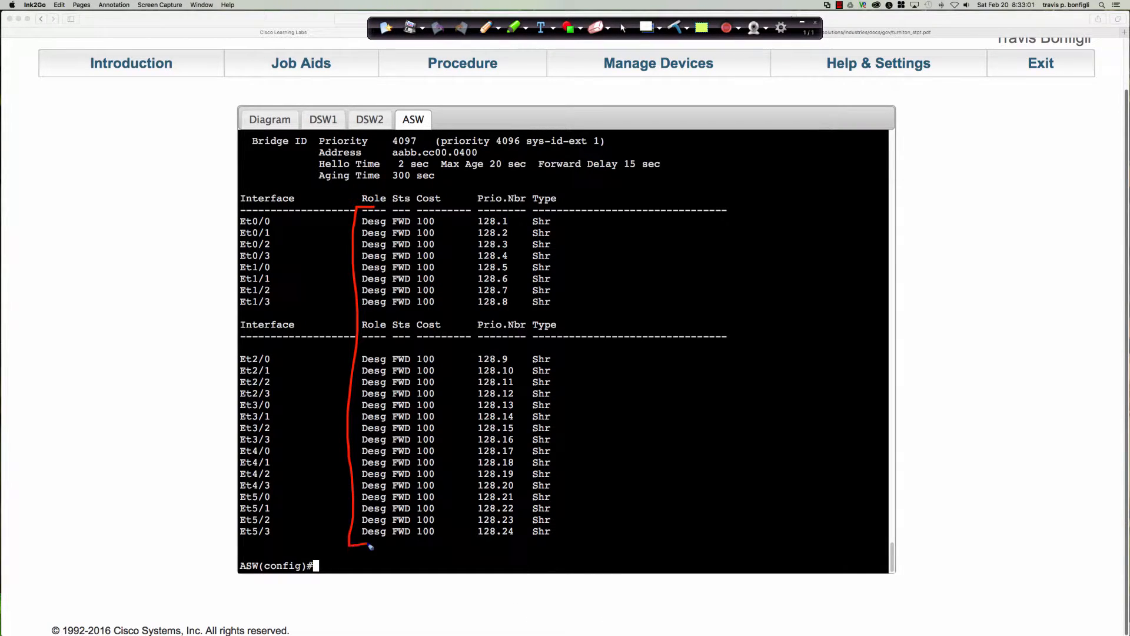
mouse_move(405, 192)
mouse_down()
mouse_move(418, 246)
mouse_move(418, 484)
mouse_move(416, 546)
mouse_move(393, 546)
mouse_up()
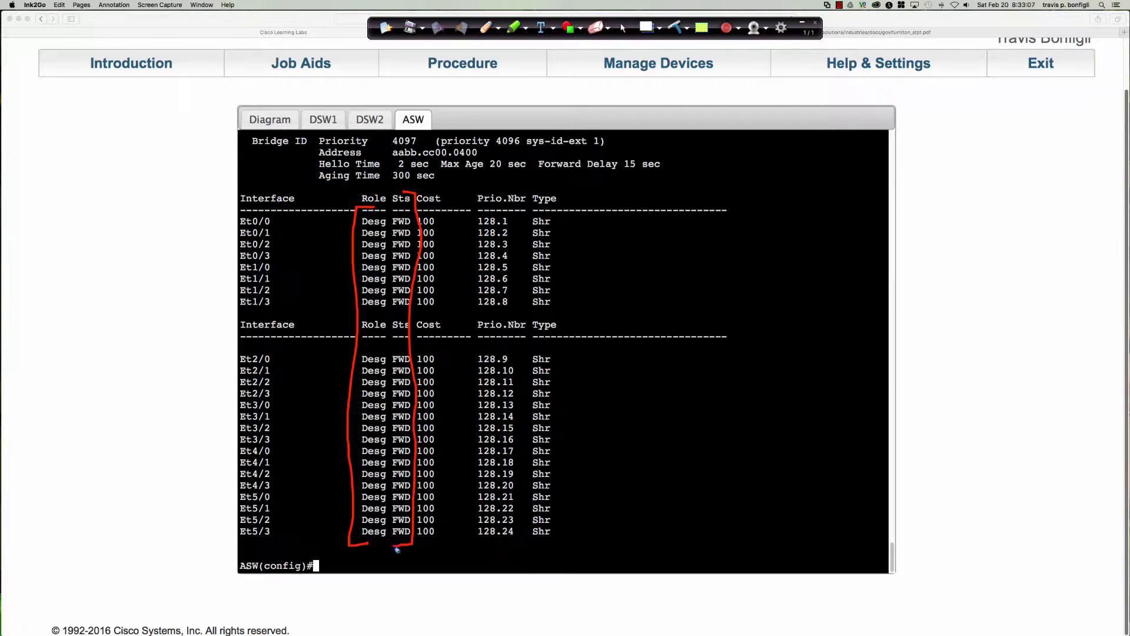
click(675, 29)
click(625, 30)
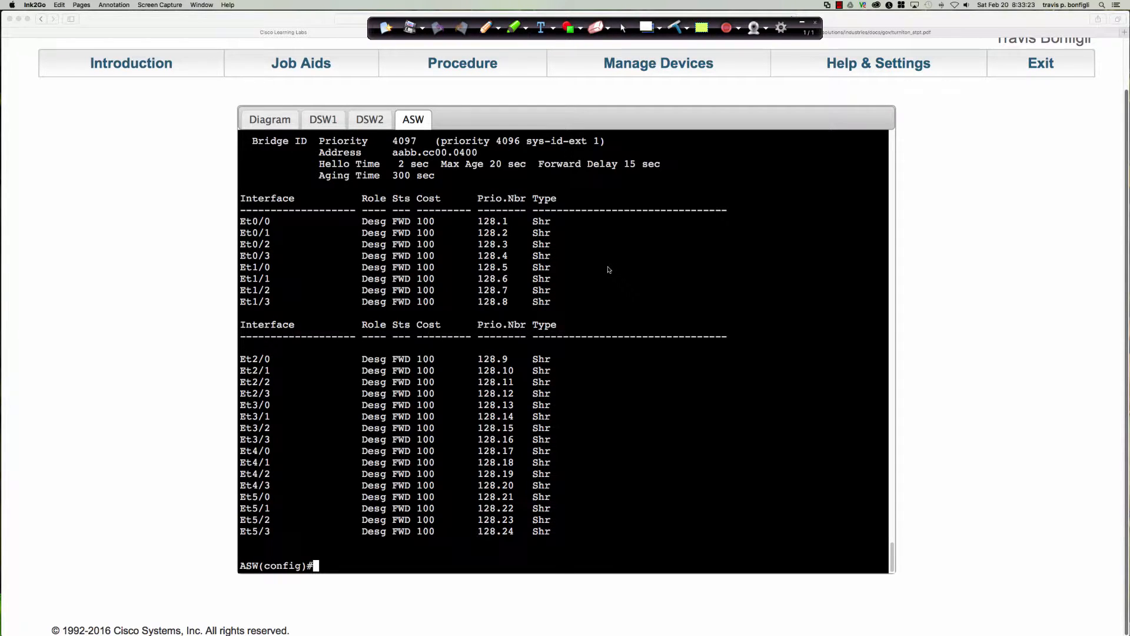
Run "sh span" on DSW2 and highlight the Et0/1 entry in the port list
click(369, 119)
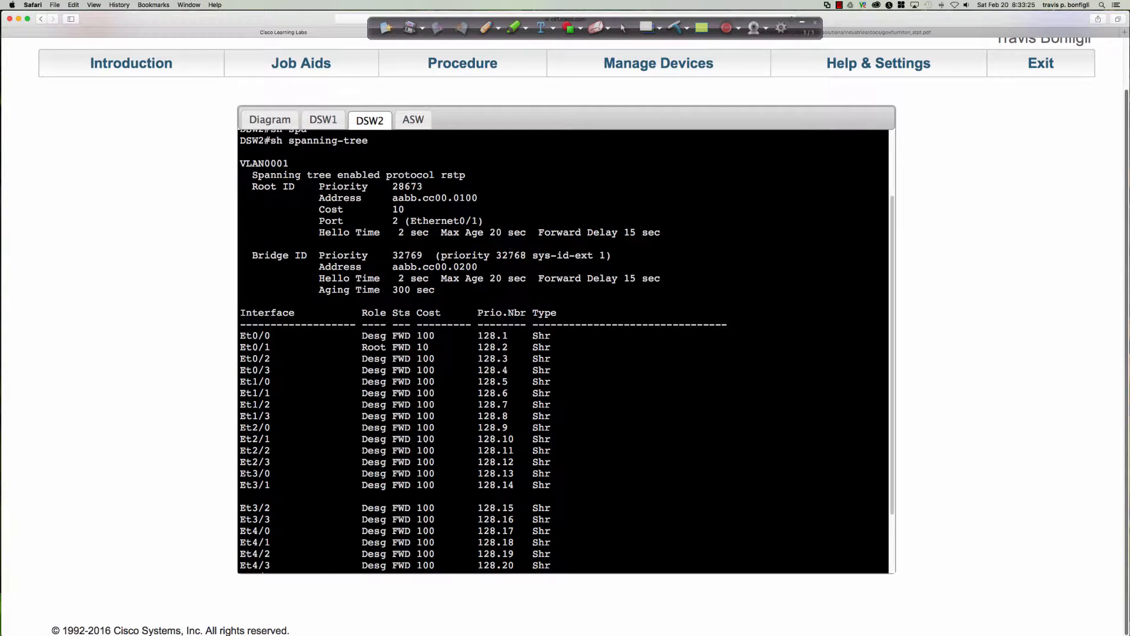
key(Return)
key(Return)
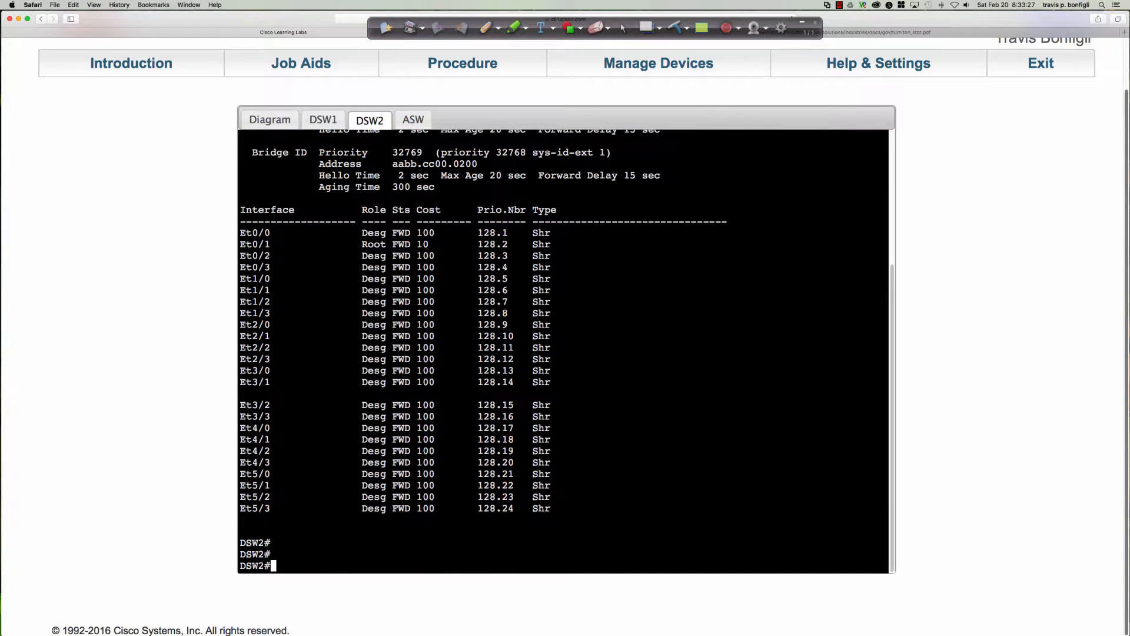
text(sh span)
key(Return)
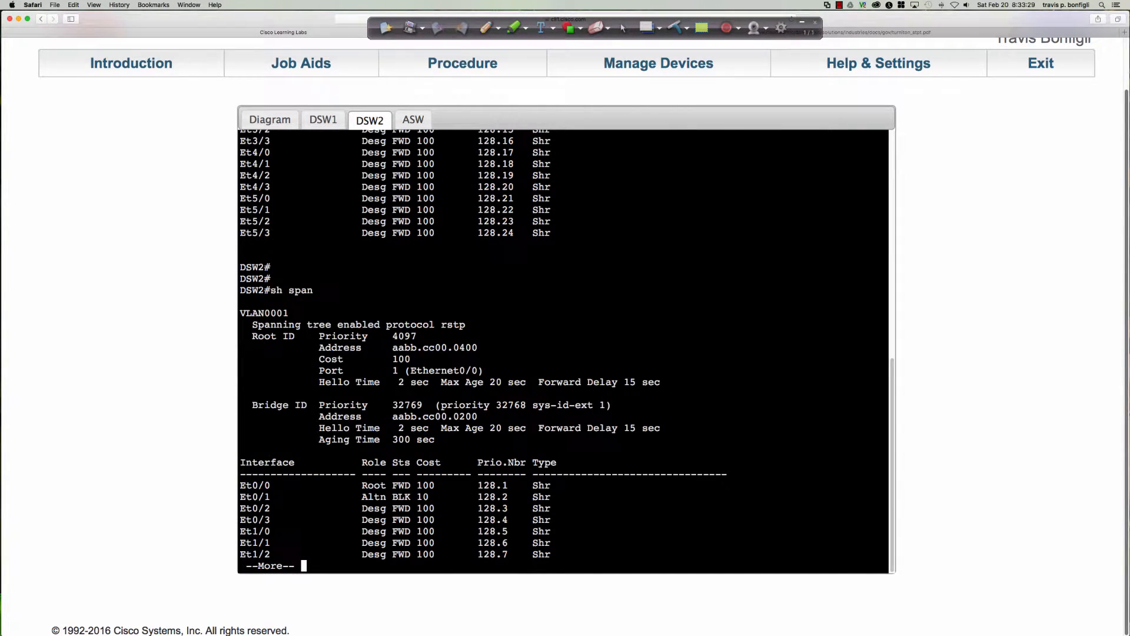
drag(239, 497, 435, 497)
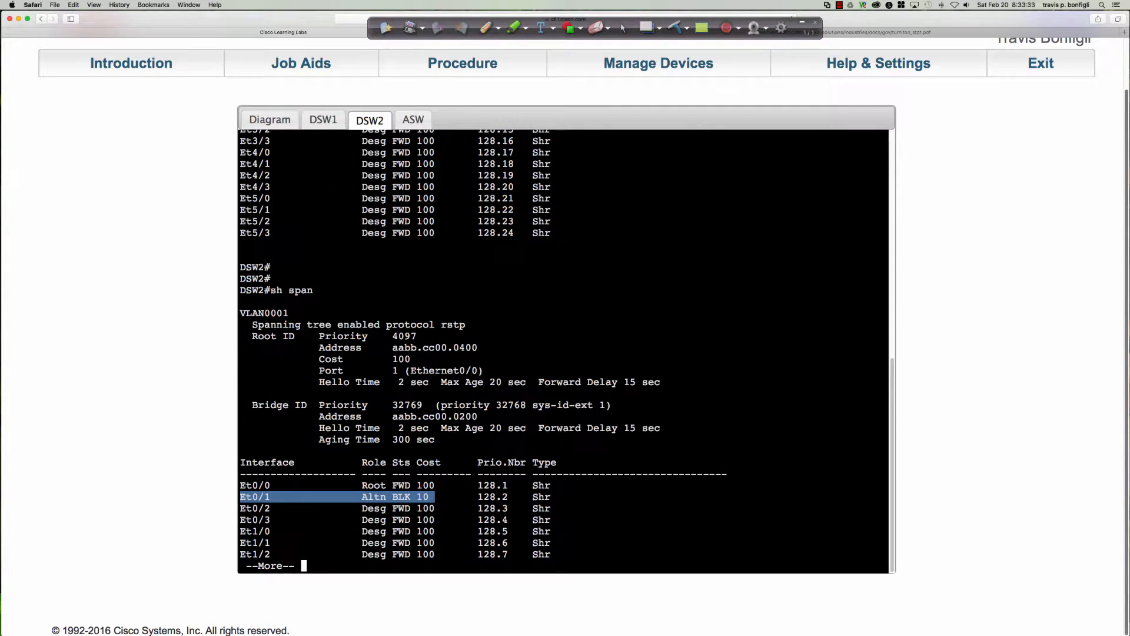
On the topology diagram, circle and cross out DSW2's Eth0/1 in red, and draw the path from DSW2 through ASW towards DSW1
click(285, 128)
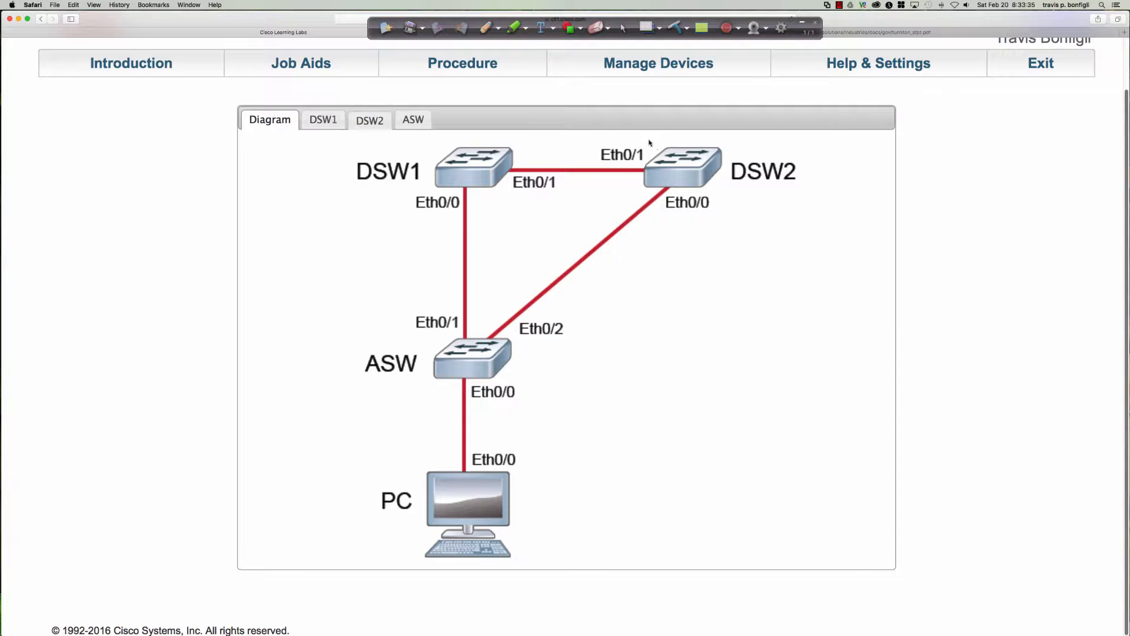
click(484, 27)
mouse_move(636, 134)
mouse_down()
mouse_move(618, 136)
mouse_move(610, 169)
mouse_move(652, 147)
mouse_move(616, 135)
mouse_move(633, 175)
mouse_move(614, 182)
mouse_up()
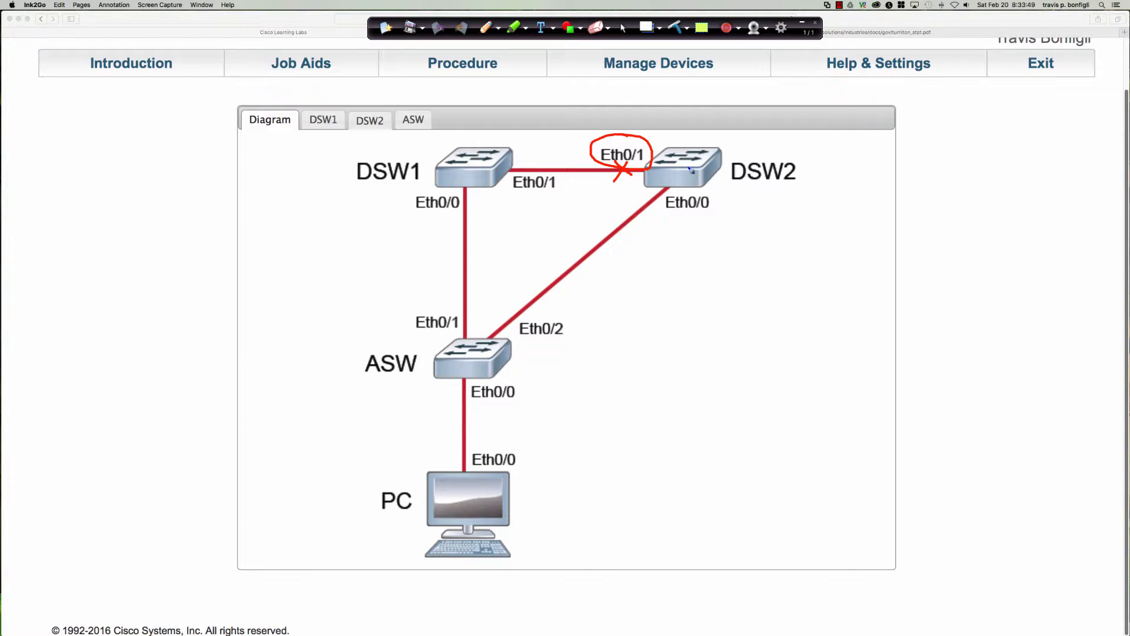
mouse_move(689, 168)
mouse_down()
mouse_move(663, 264)
mouse_move(589, 302)
mouse_move(504, 335)
mouse_move(458, 306)
mouse_move(459, 247)
mouse_move(453, 258)
mouse_up()
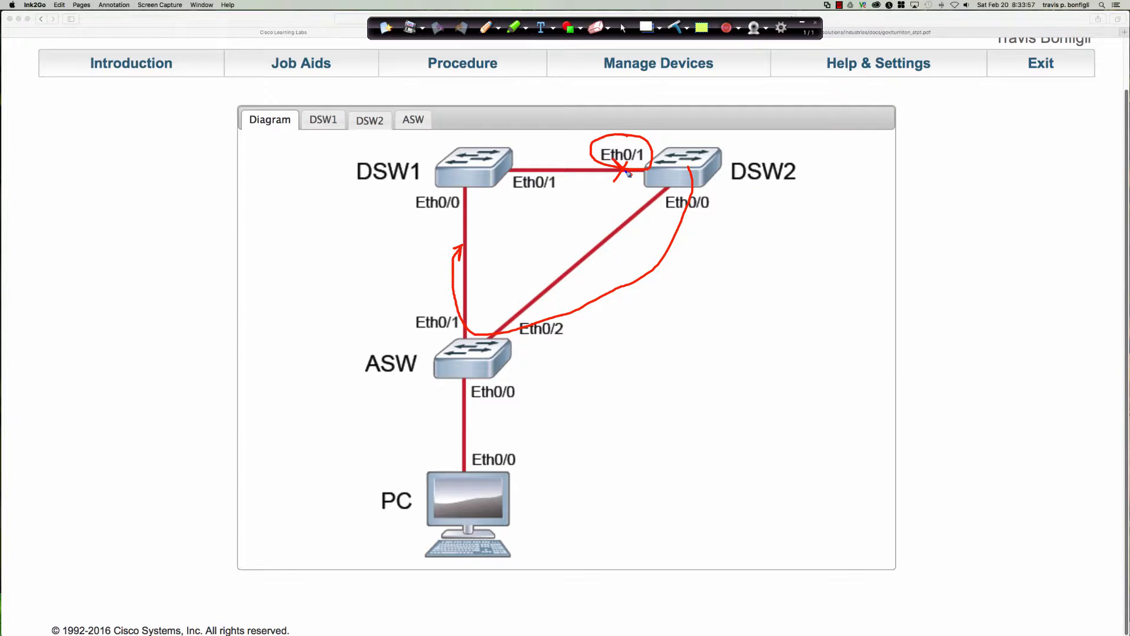
Circle the blocked link mark, label and underline Eth0/0 on DSW1 and DSW2 as "RP", and clear all ink from the diagram
mouse_move(625, 160)
mouse_down()
mouse_move(606, 174)
mouse_move(634, 167)
mouse_move(624, 159)
mouse_up()
mouse_move(668, 201)
mouse_down()
mouse_move(667, 216)
mouse_move(672, 206)
mouse_move(680, 215)
mouse_move(678, 205)
mouse_up()
mouse_move(476, 194)
mouse_down()
mouse_move(484, 217)
mouse_move(487, 199)
mouse_move(479, 206)
mouse_move(493, 206)
mouse_up()
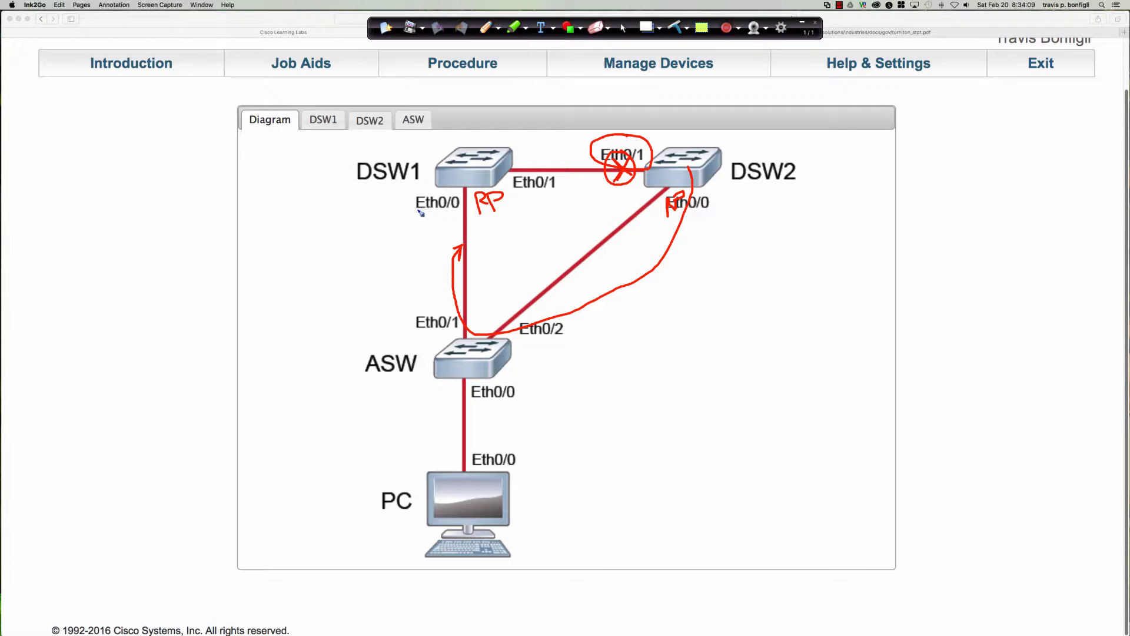
drag(417, 209, 466, 212)
drag(666, 211, 720, 210)
click(675, 27)
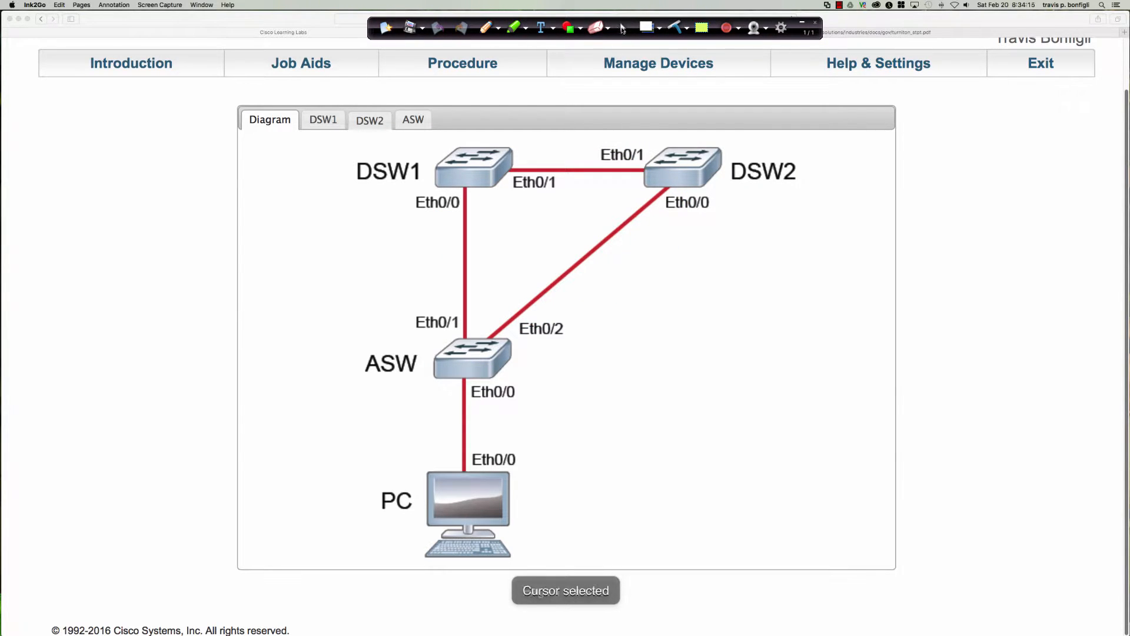
click(623, 28)
Highlight the role, state and cost of Et0/0 in DSW2's spanning-tree output, and switch to the DSW1 console
click(377, 120)
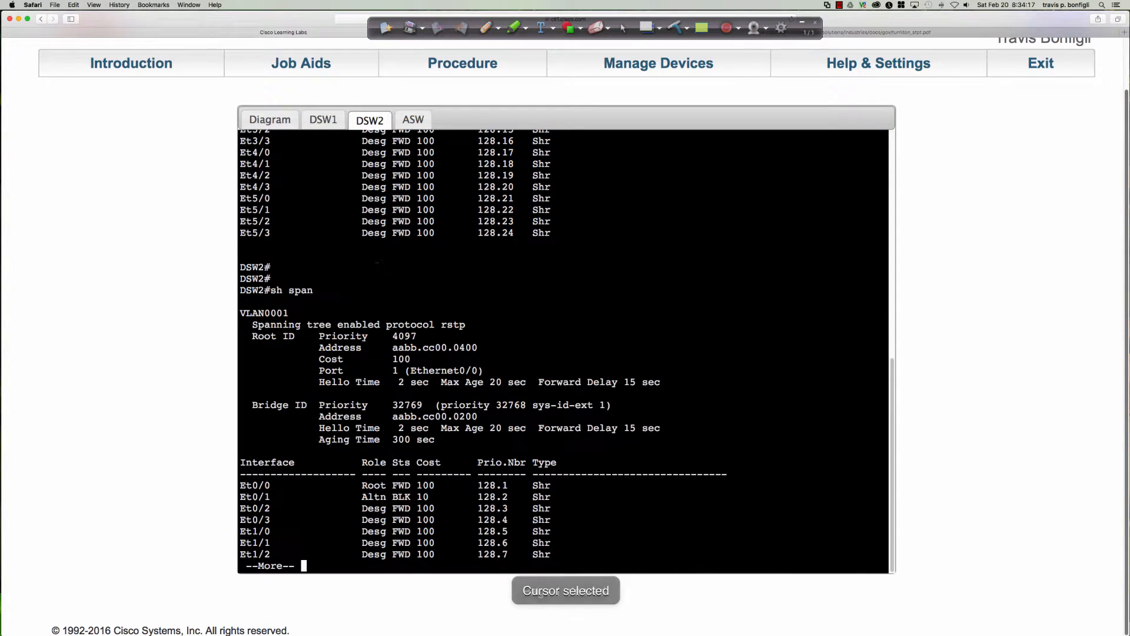
drag(362, 485, 441, 484)
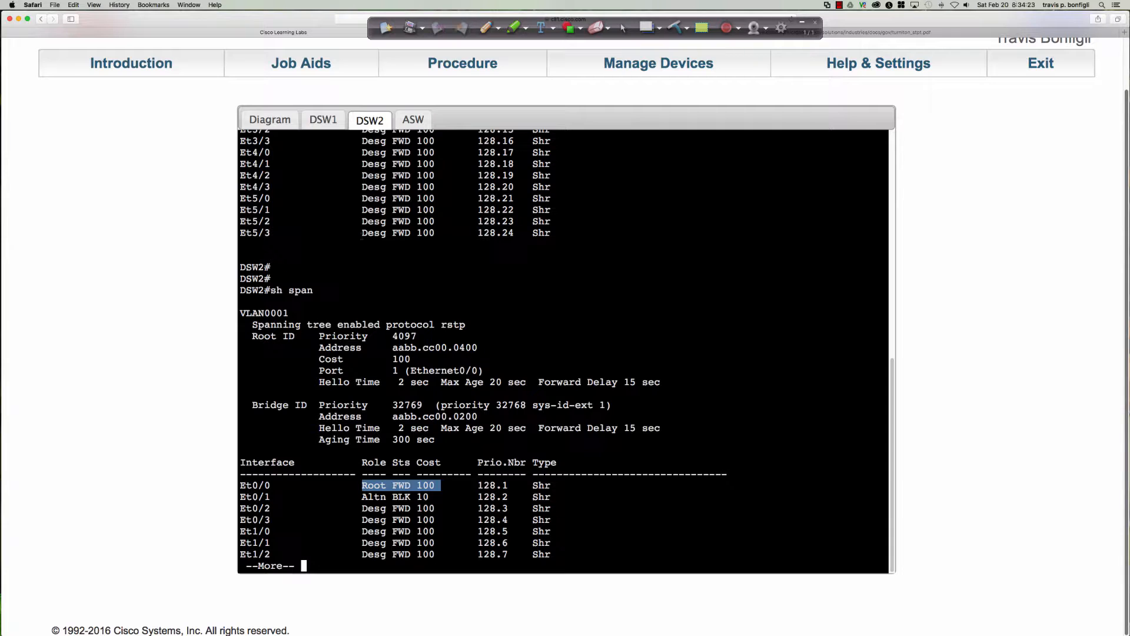
click(323, 121)
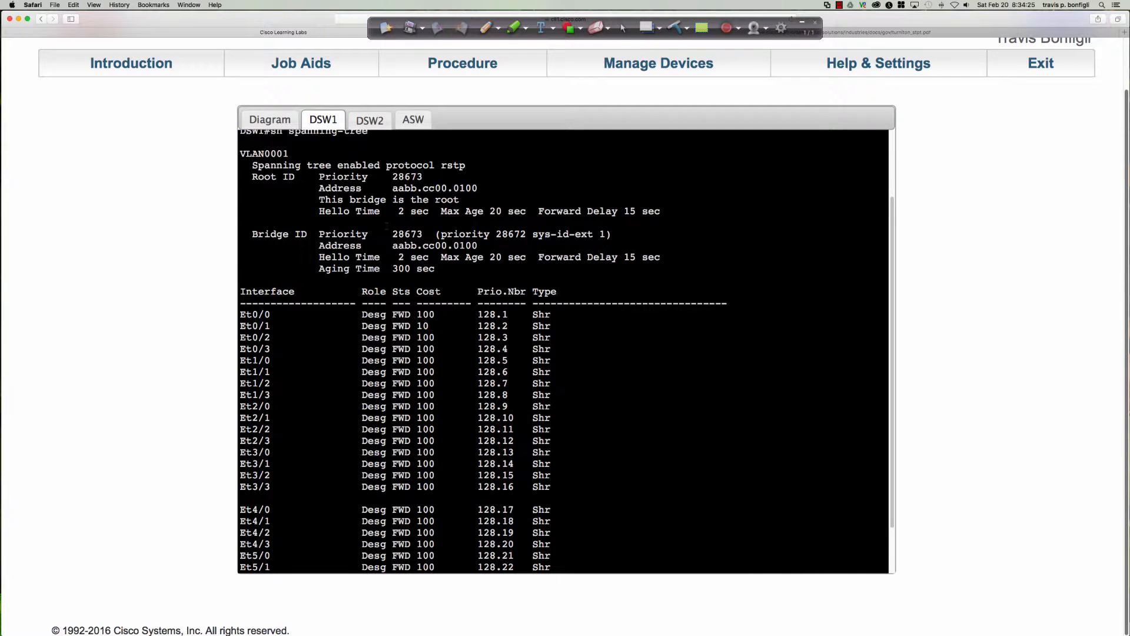
Run "sh spanning-tree" on DSW1 and highlight the Et0/0 entry from interface name through cost
key(Return)
key(Return)
key(Return)
text(sh )
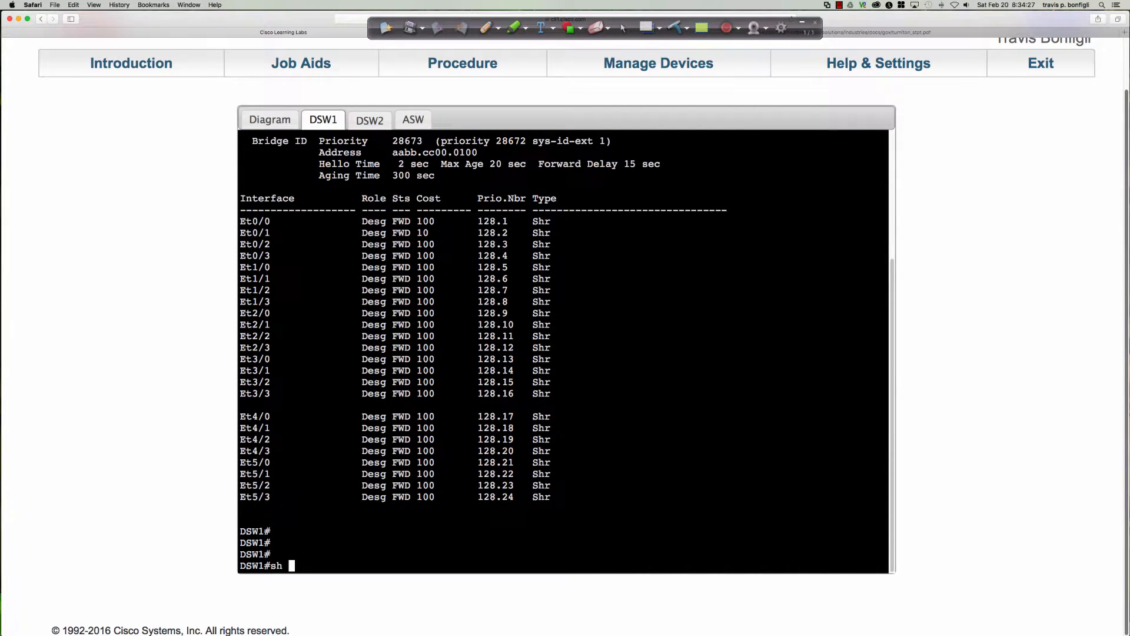
text(span)
key(Tab)
key(Return)
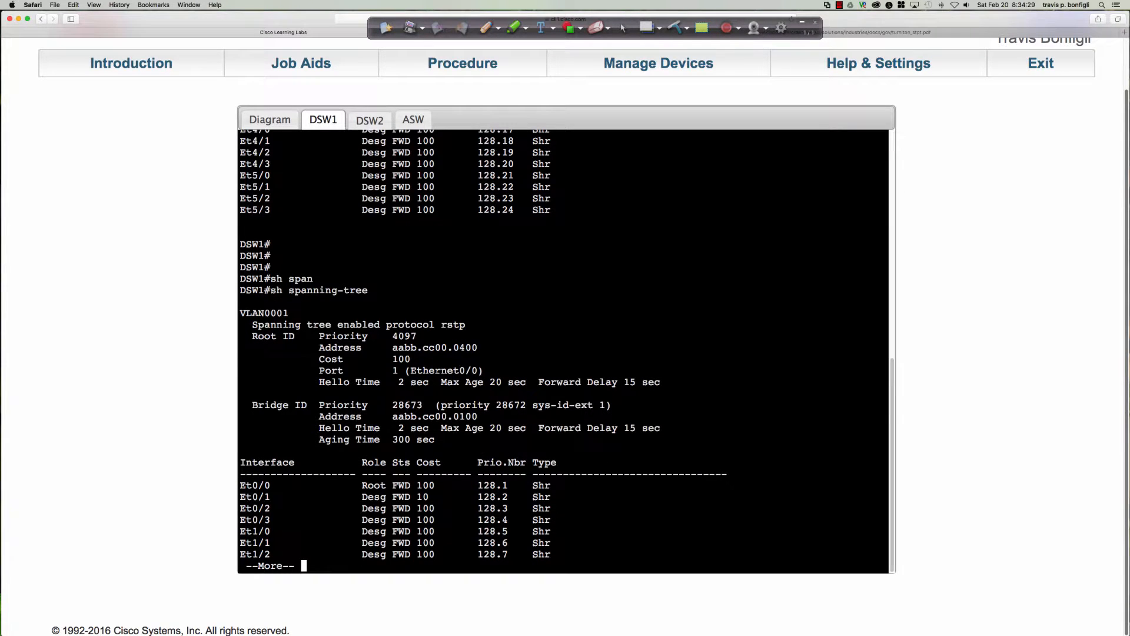
drag(240, 485, 444, 484)
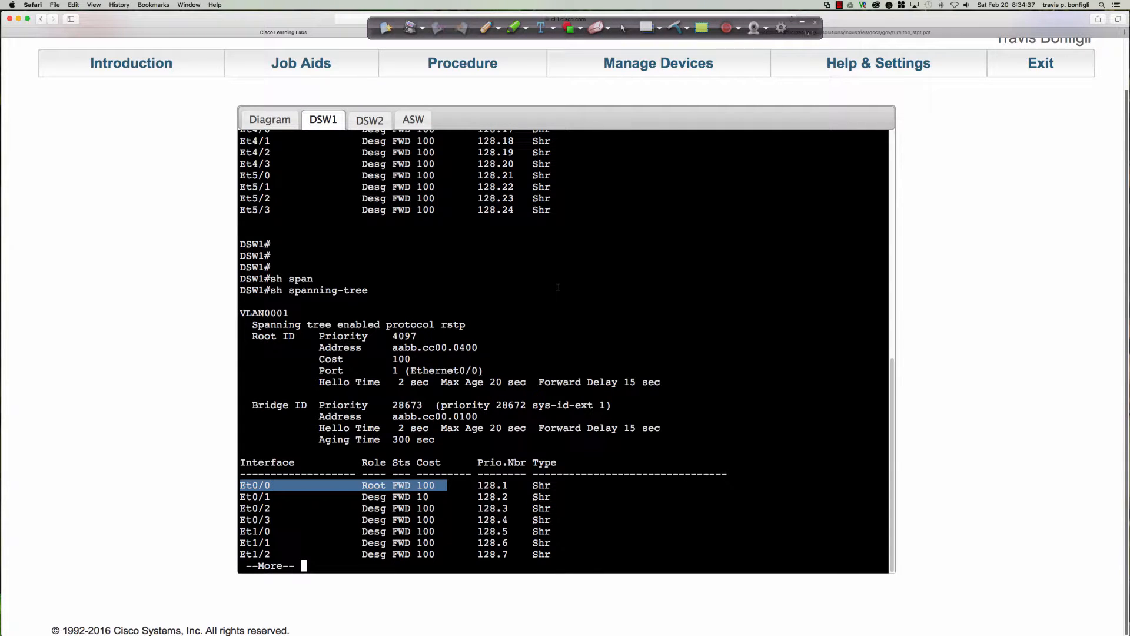
In the spanning-tree PDF, highlight RootGuard's first advantage about root and blocked ports, and return to the lab page
key(ctrl+Tab)
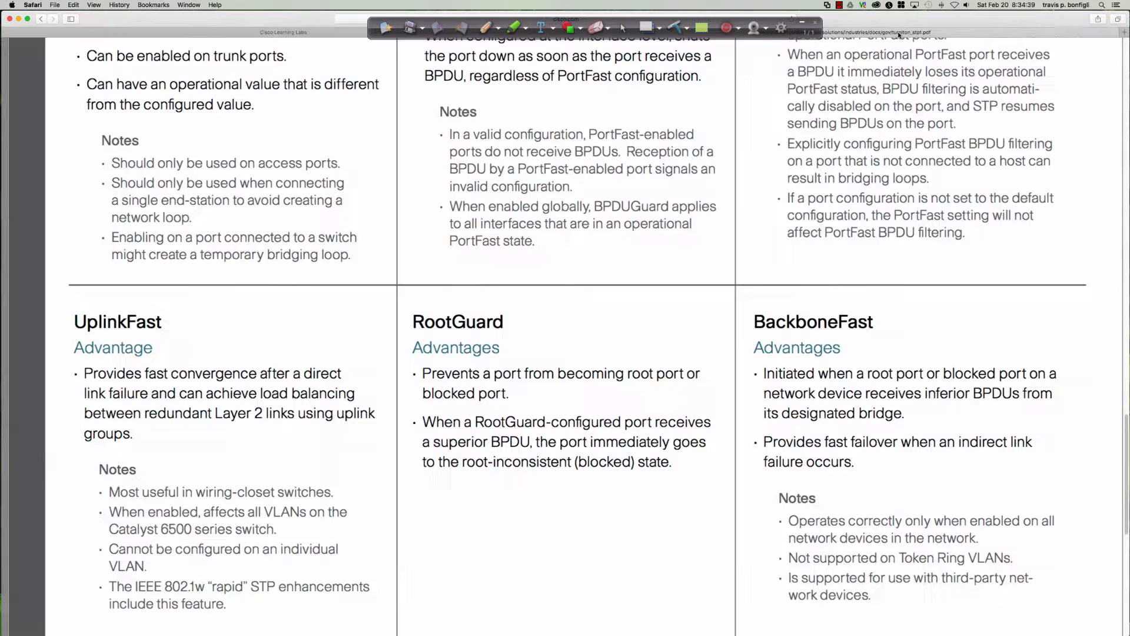
drag(416, 374, 506, 393)
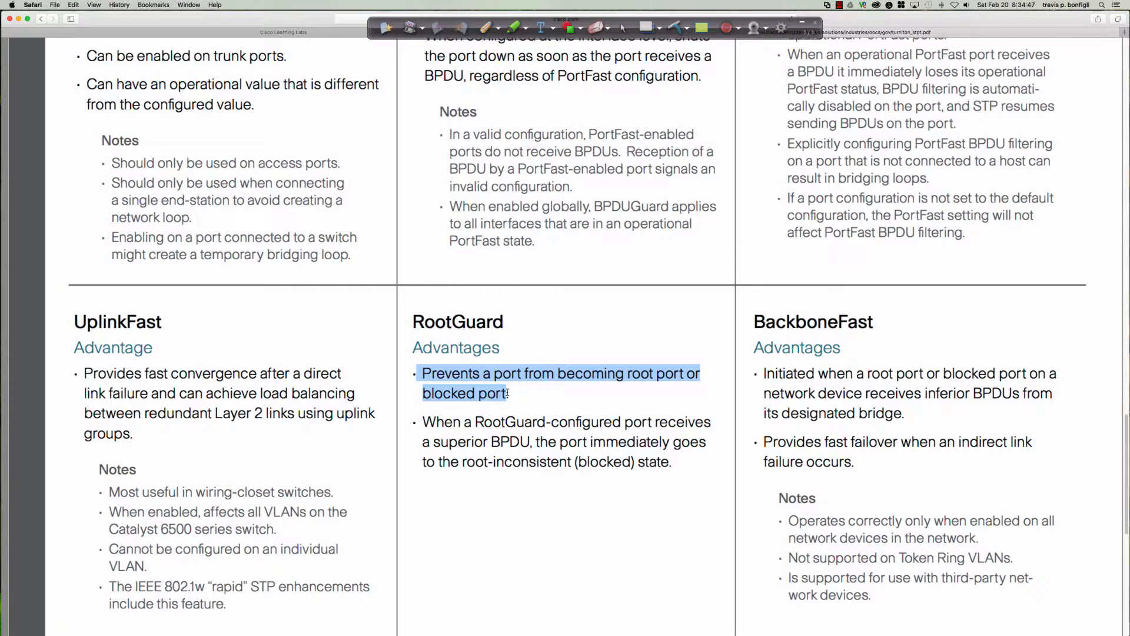
click(275, 33)
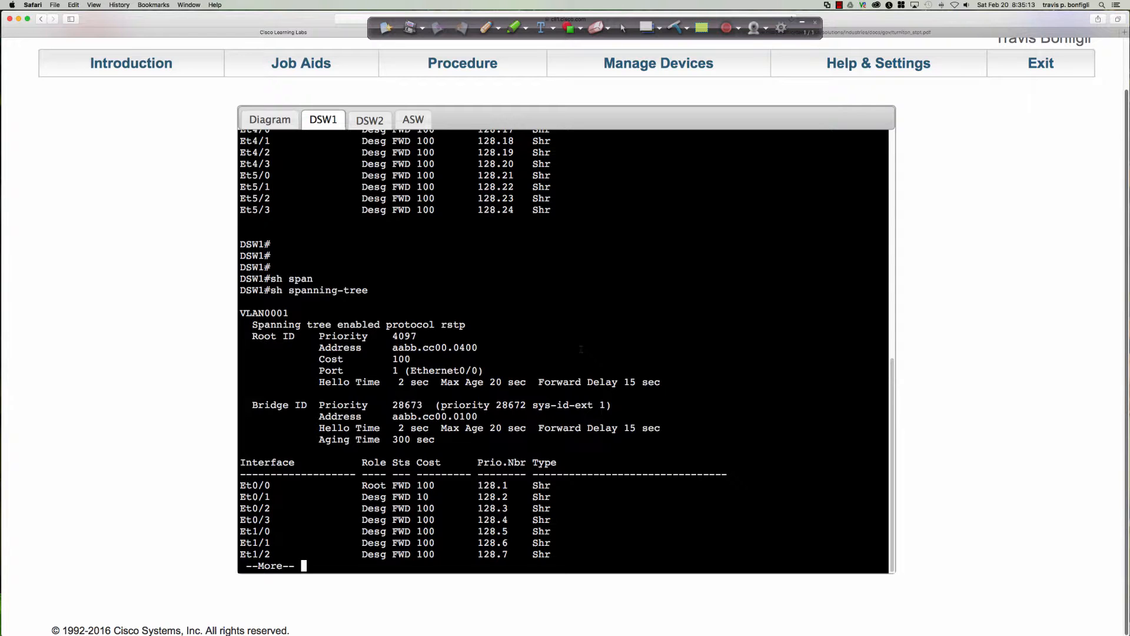
On ASW, set the spanning-tree priority for VLAN 1 to 32768
click(407, 119)
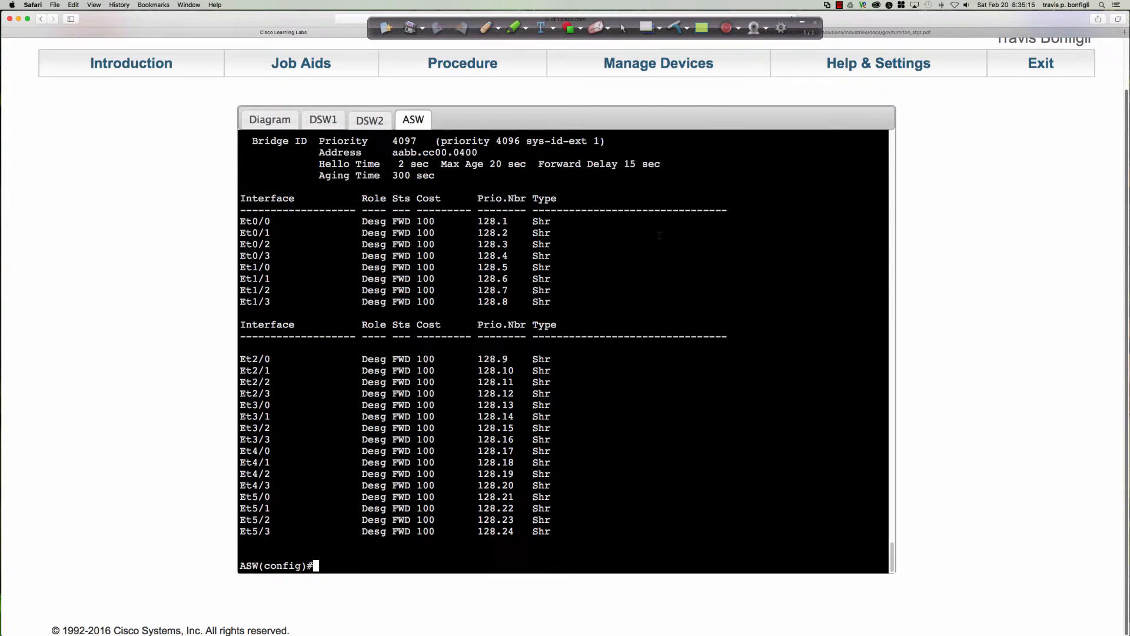
key(Return)
key(Return)
key(Return)
text(spanq)
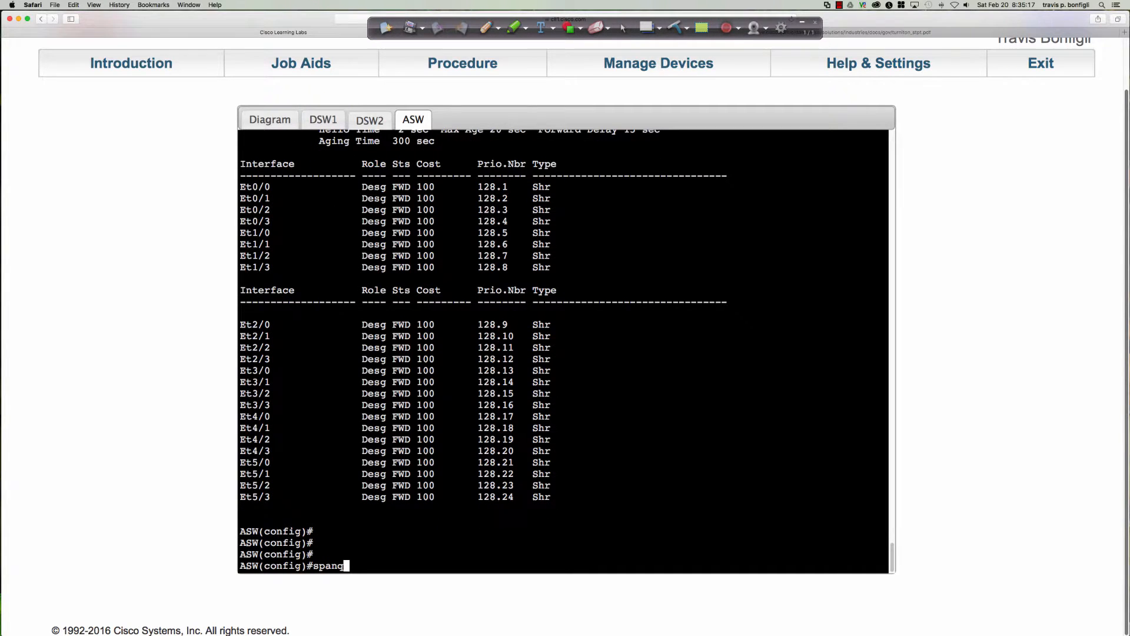
key(Tab)
text(vlan 1 pri)
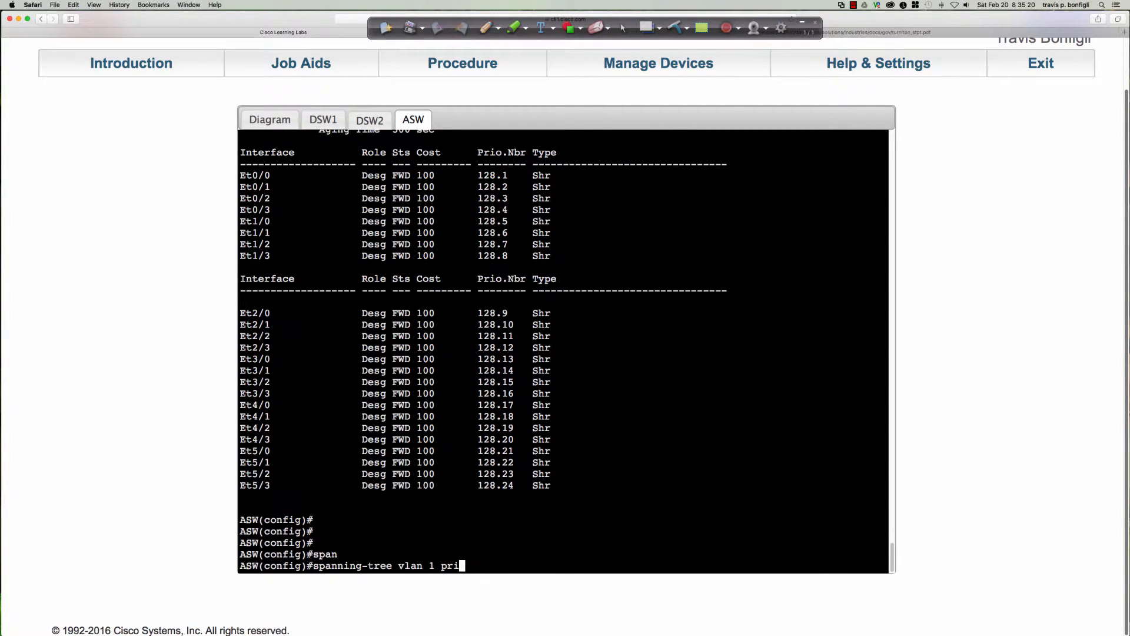
key(Tab)
text(32768)
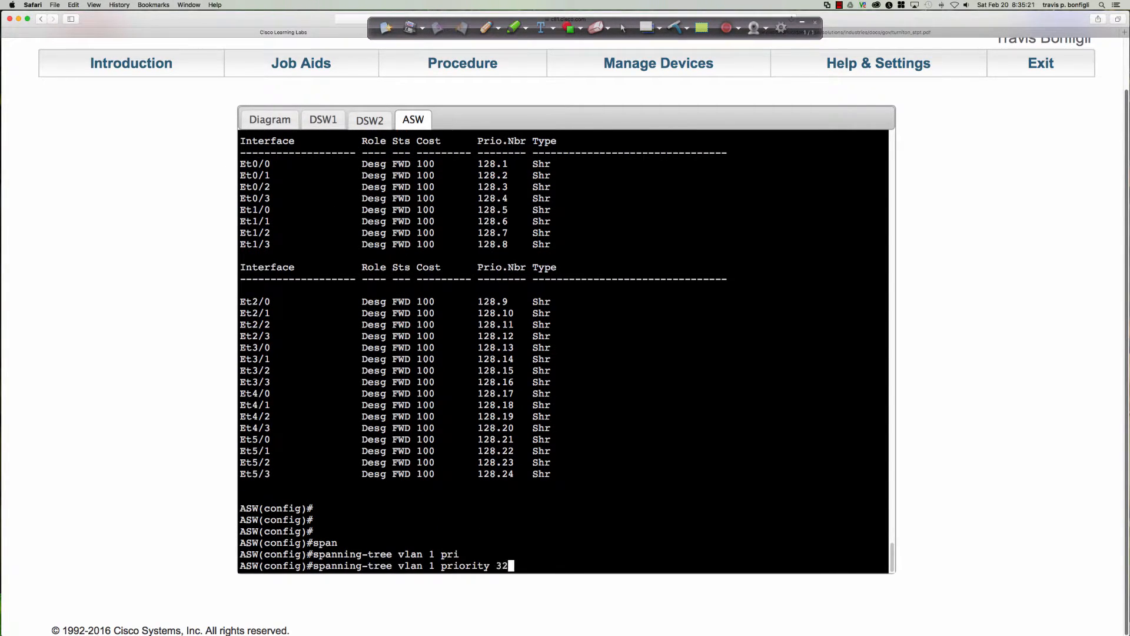
key(Return)
key(Return)
key(Return)
key(Return)
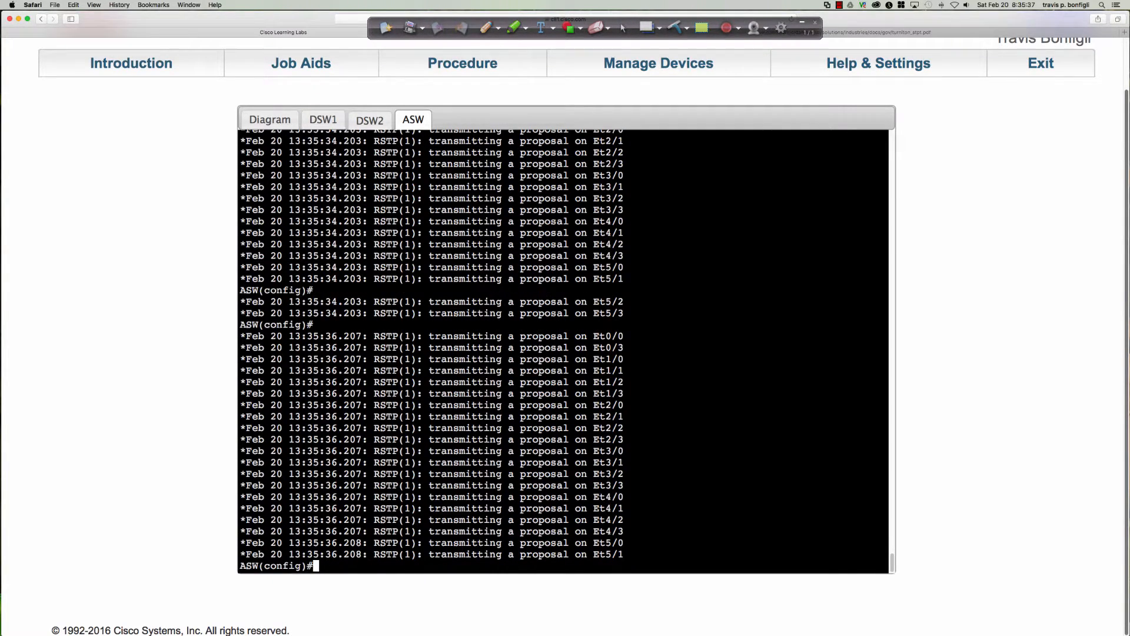
Run "do sh span" repeatedly on ASW to check its root bridge and port roles during reconvergence
text(do sh span)
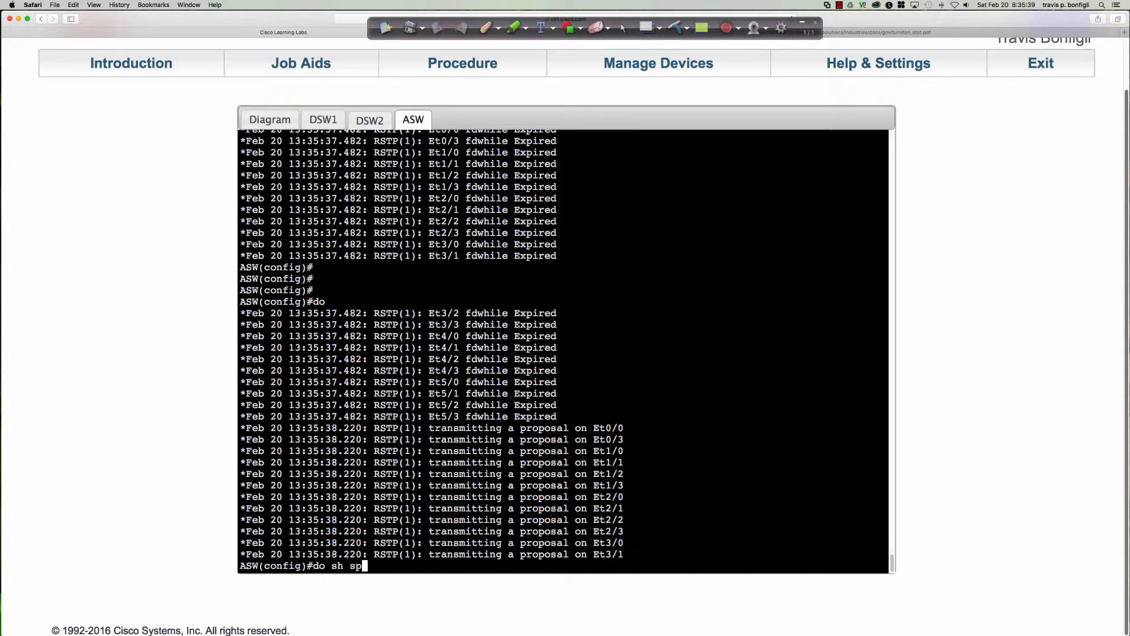
key(Return)
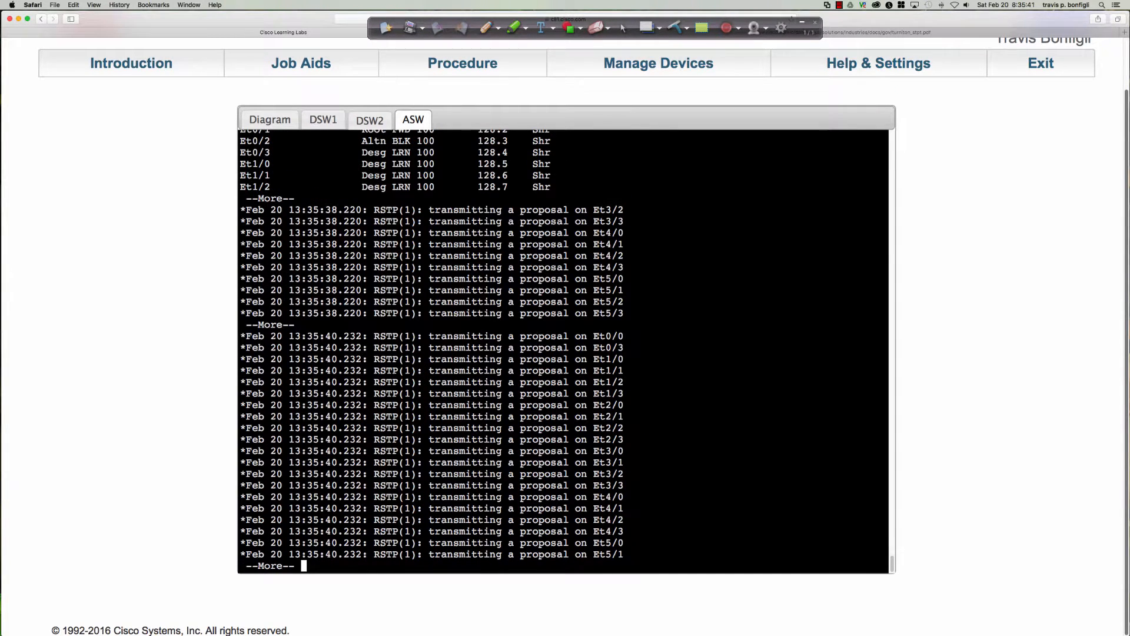
key(q)
key(Up)
key(Return)
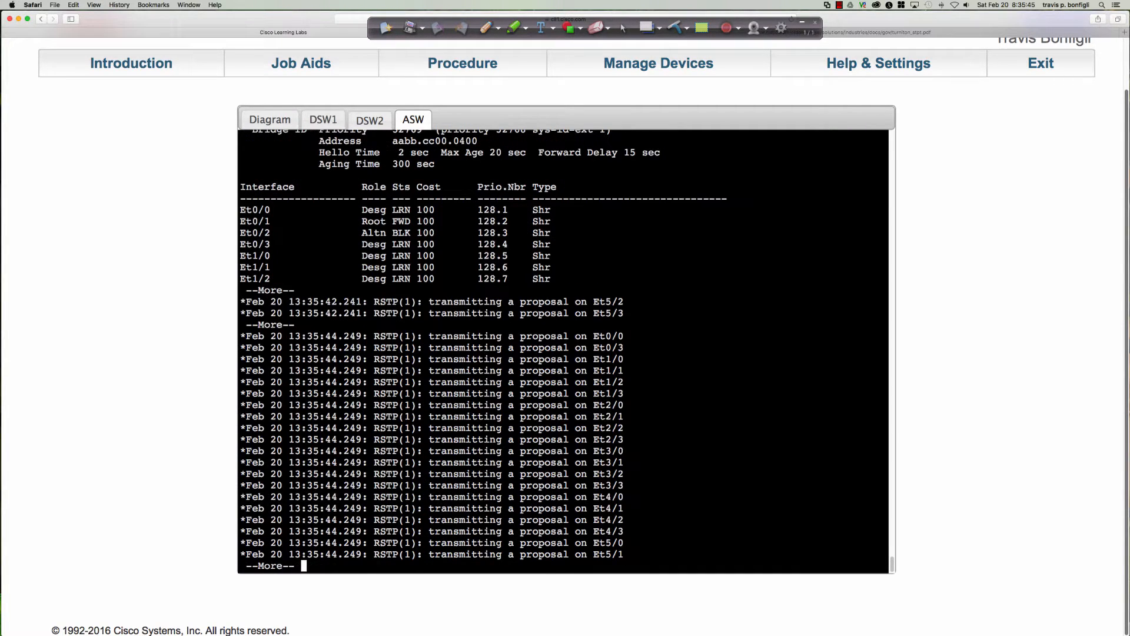
key(q)
key(Up)
key(Return)
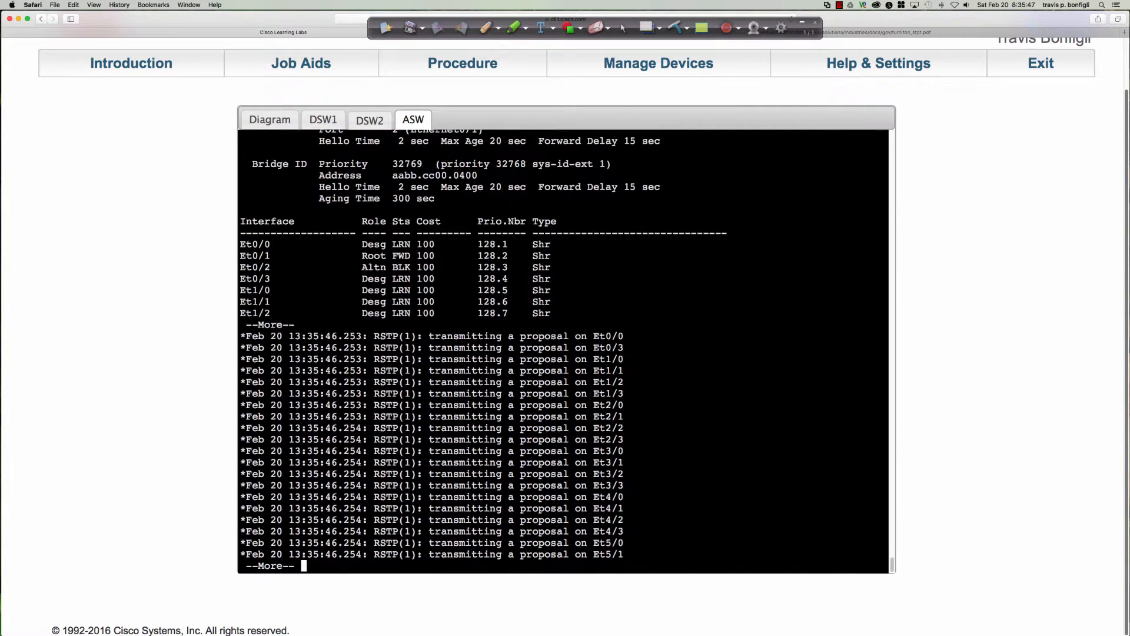
key(space)
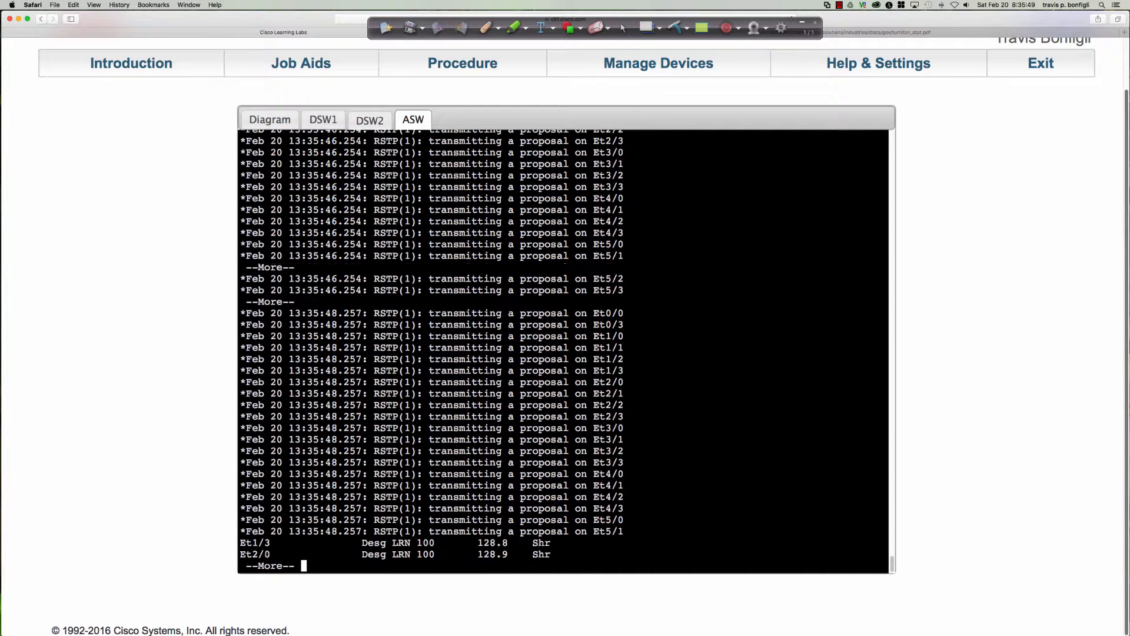
key(q)
key(Up)
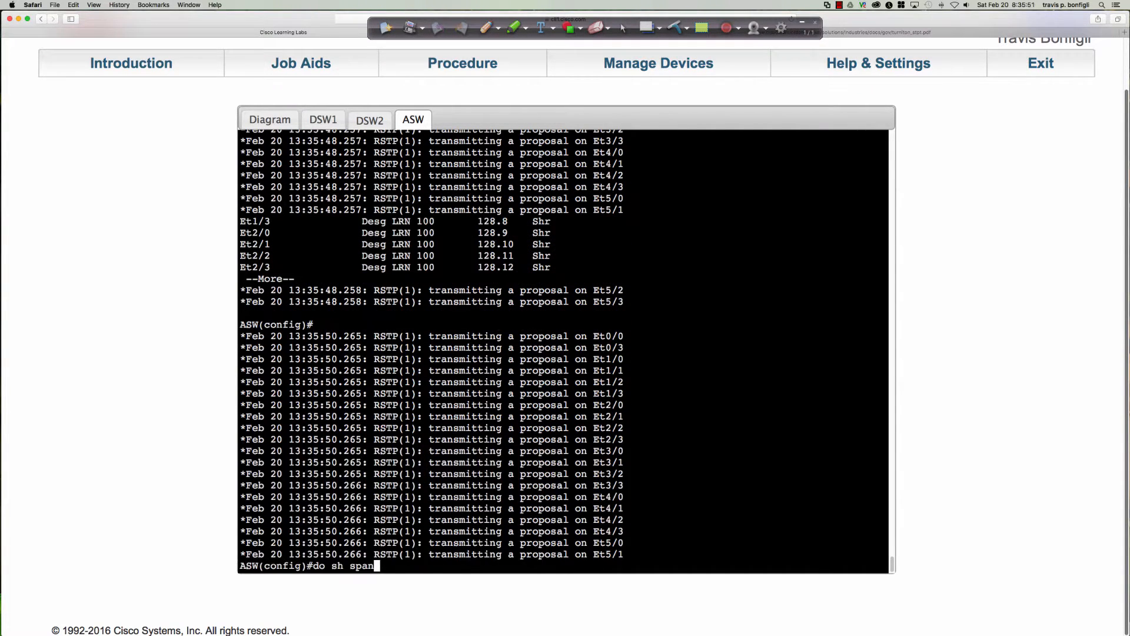
key(Return)
Leave the old output on DSW1, rerun "sh spanning-tree" and page through the full port list
click(324, 120)
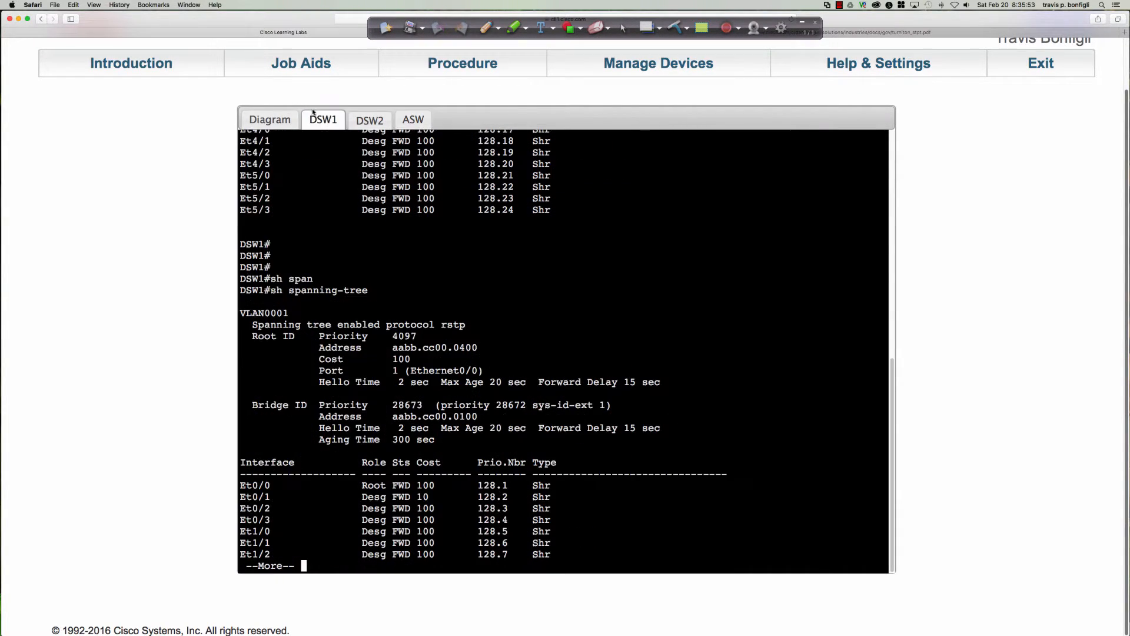
key(q)
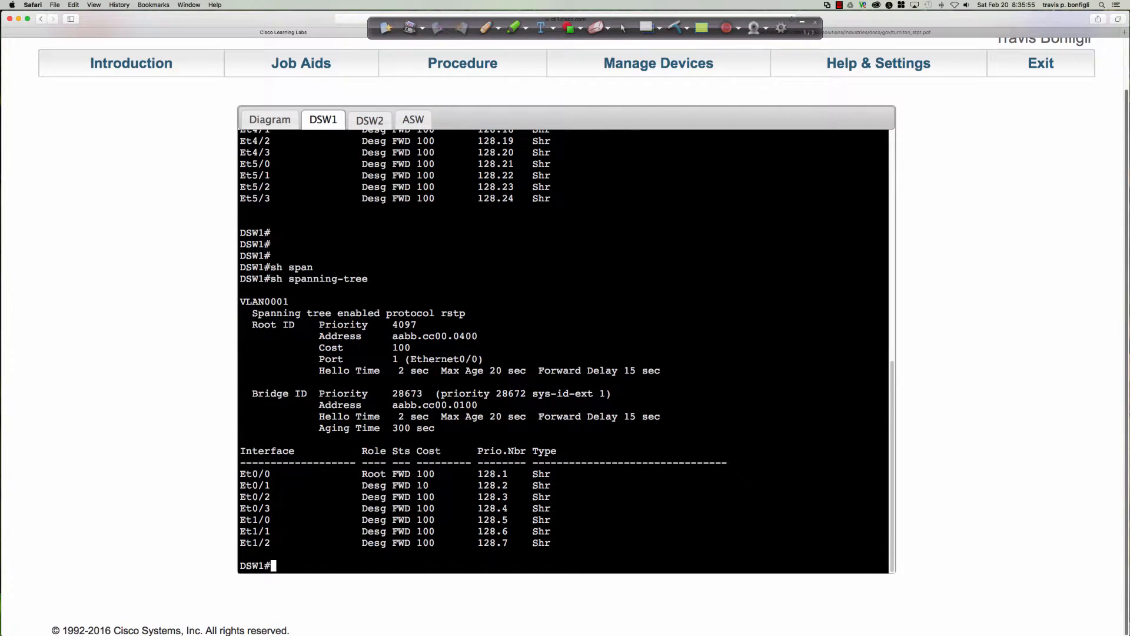
key(Return)
key(Up)
key(Return)
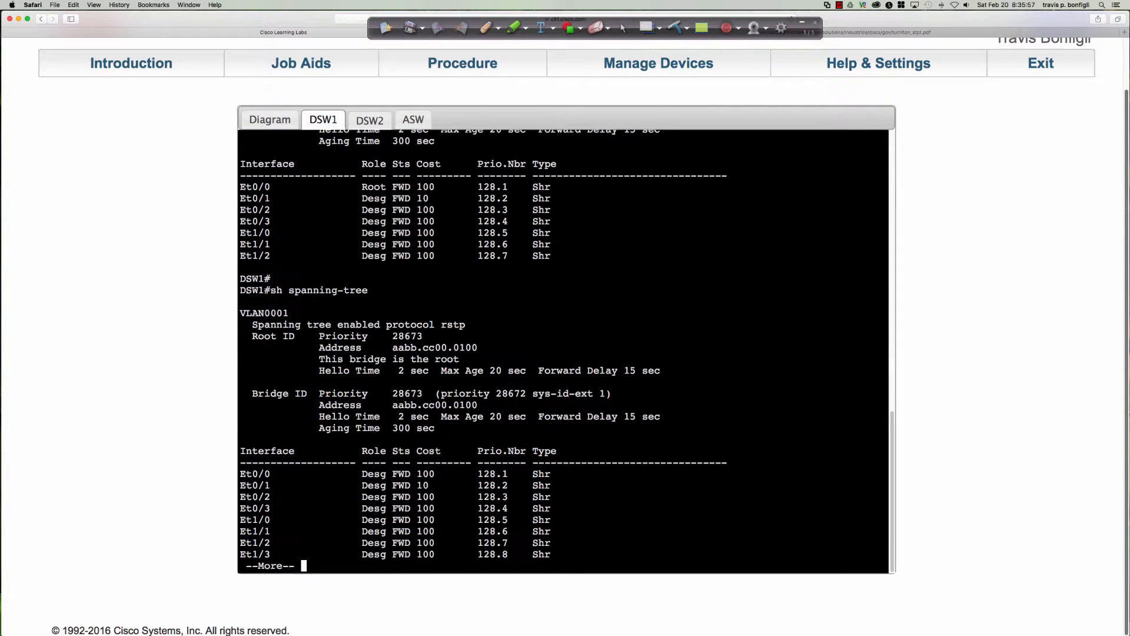
key(space)
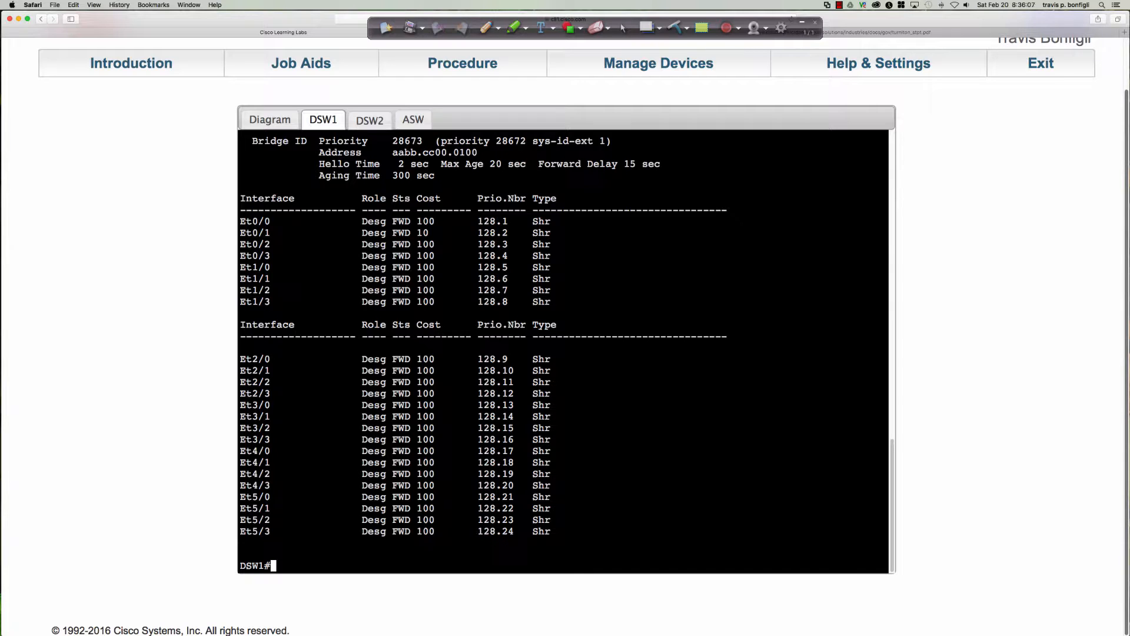
Run "sh span" on DSW2 and highlight the Et0/1 entry followed by the Et0/0 entry
click(380, 120)
key(q)
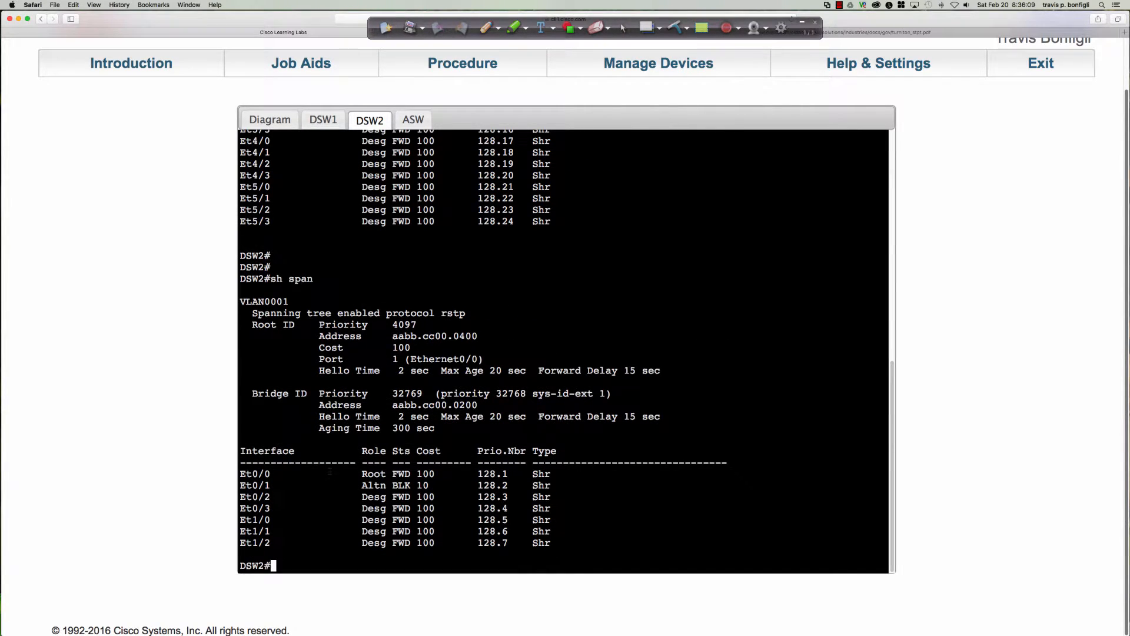
drag(351, 473, 440, 486)
text(sh span)
key(Return)
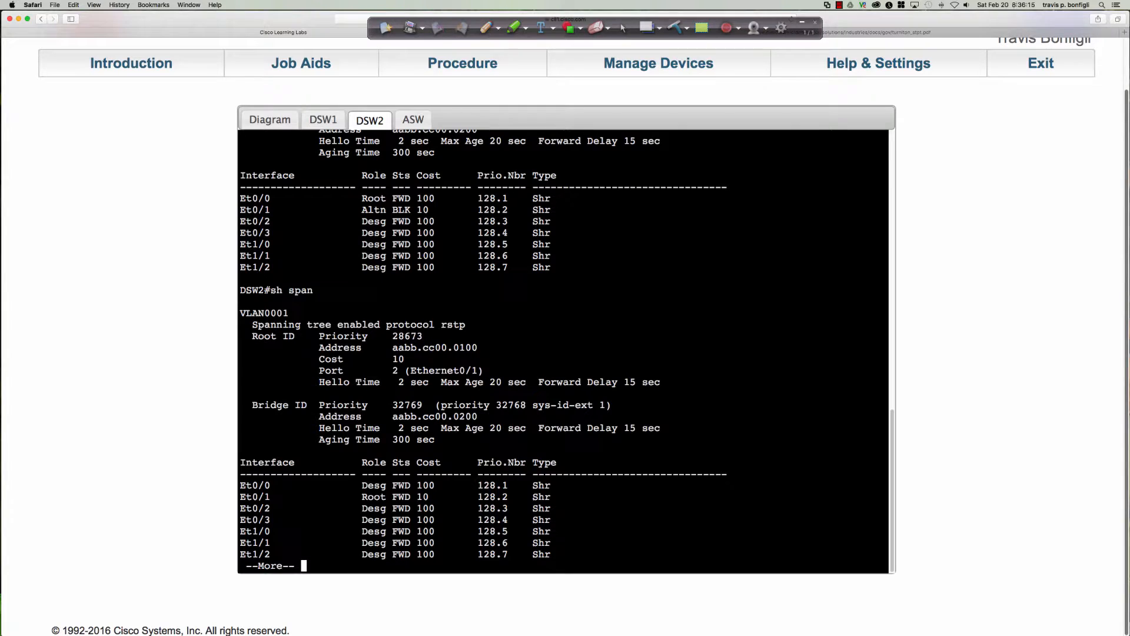
drag(240, 497, 429, 496)
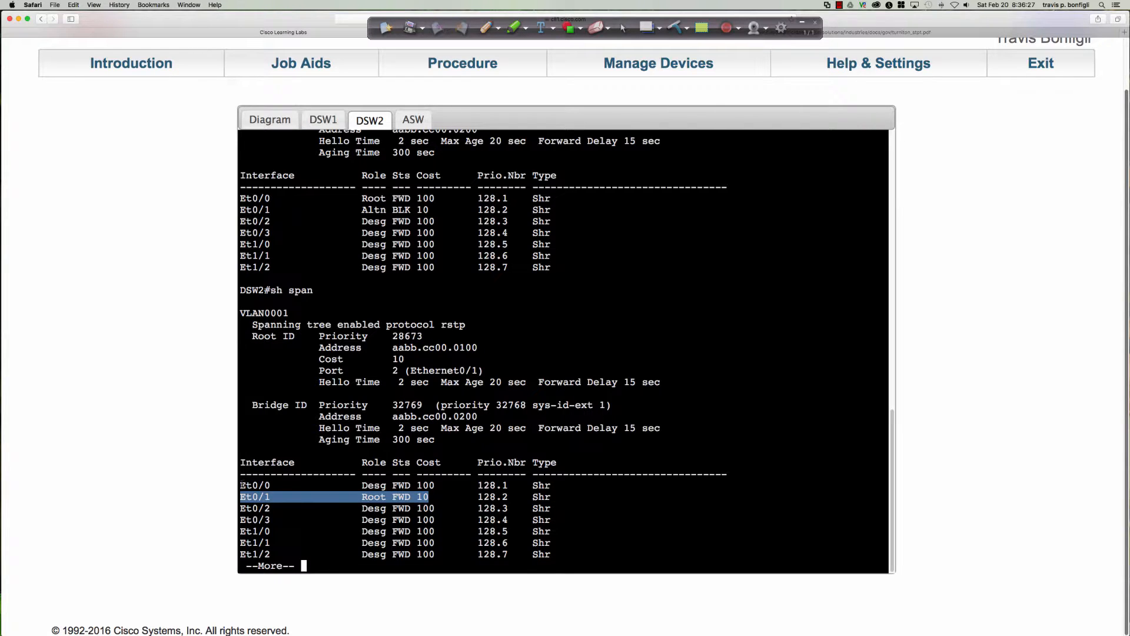
drag(242, 485, 434, 485)
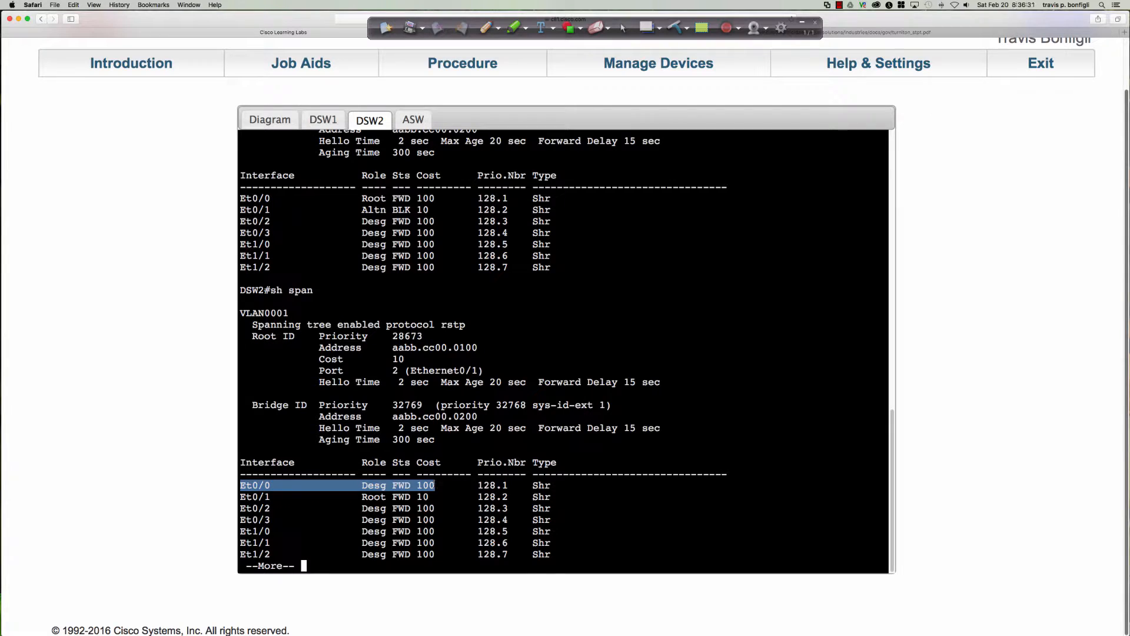
Rerun "do sh span" on ASW and highlight the Et0/1 and Et0/2 entries in the port list
click(415, 118)
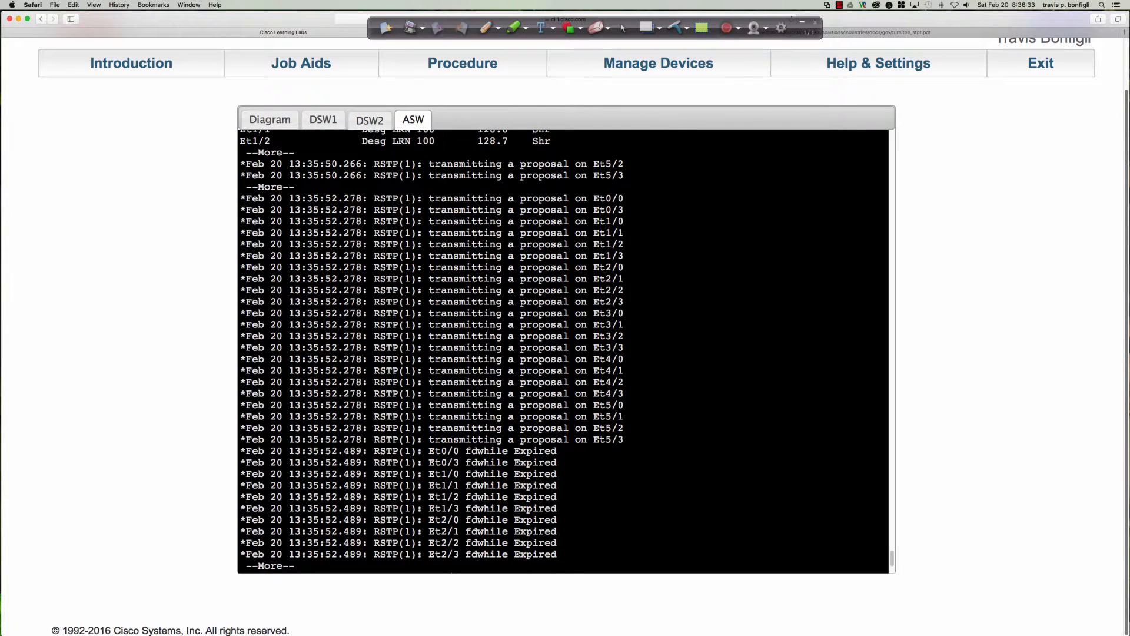
key(space)
key(Return)
key(Return)
key(Return)
key(Return)
key(Return)
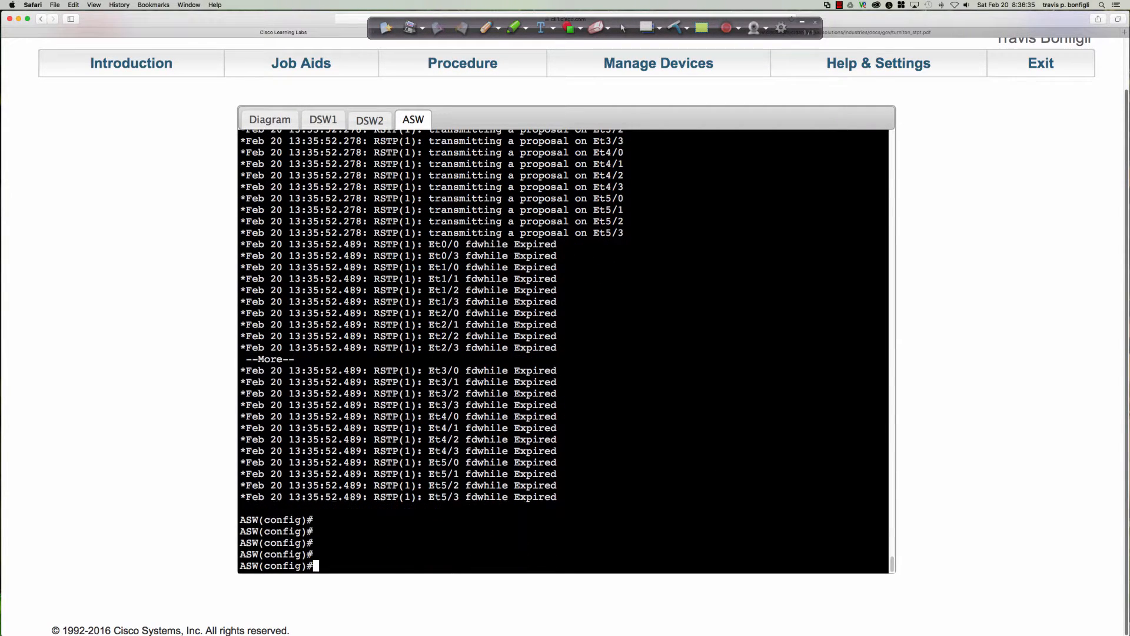
text(do sh span)
key(Return)
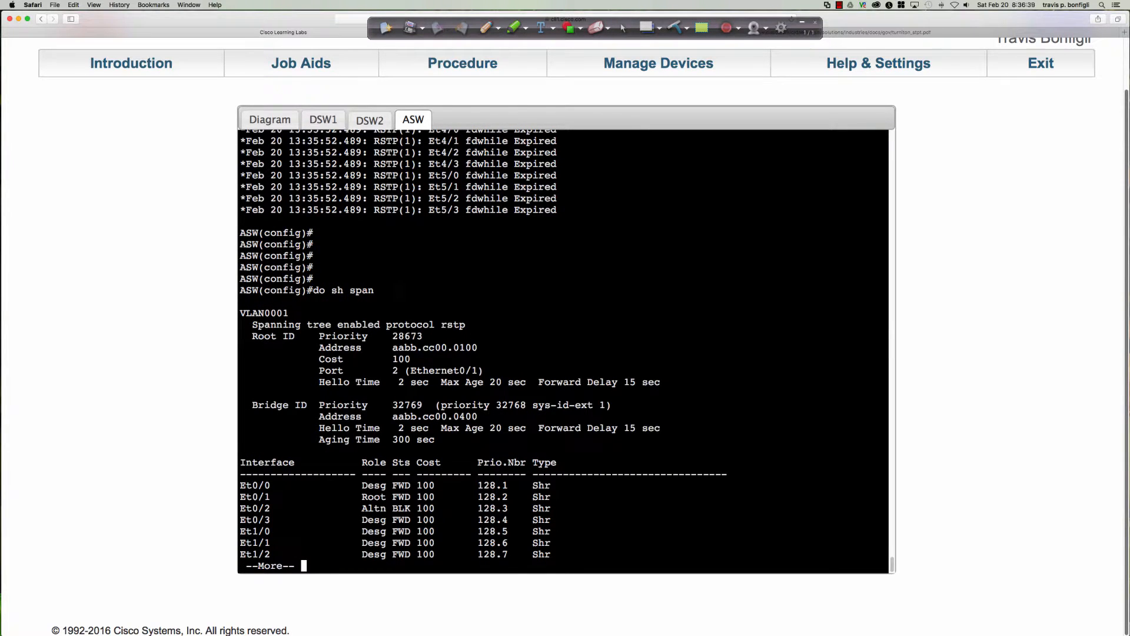
drag(241, 496, 415, 507)
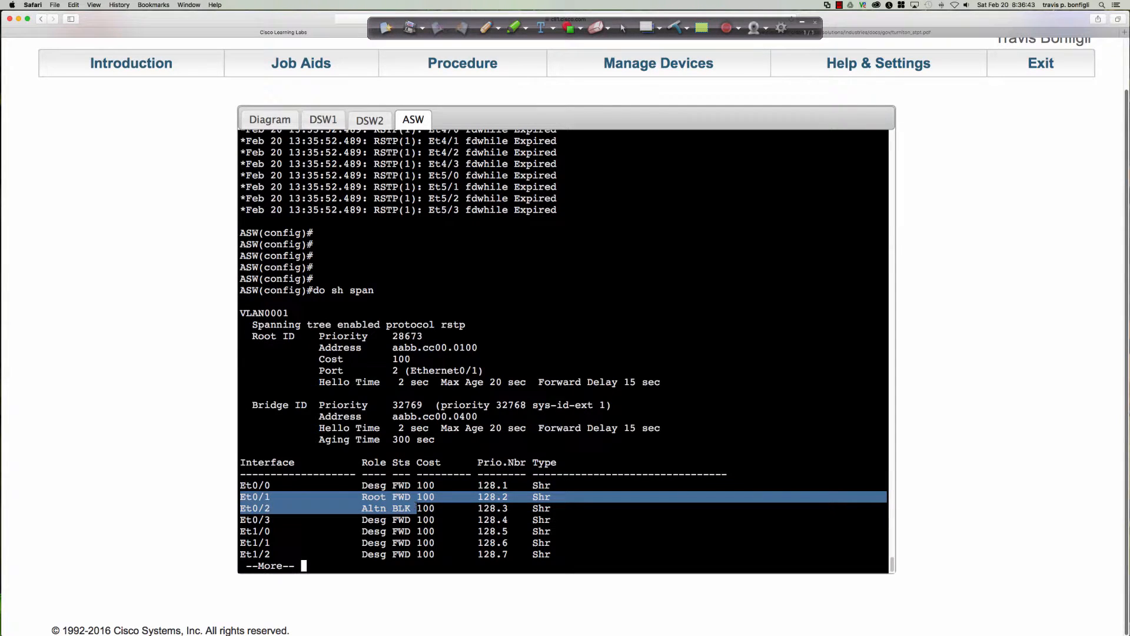
click(696, 300)
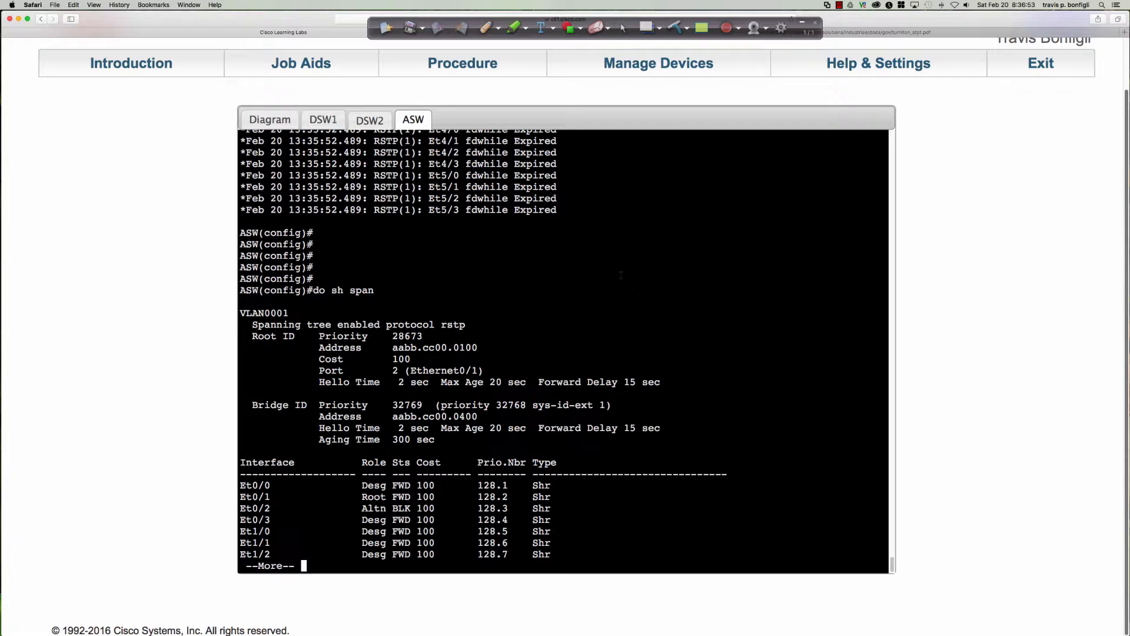
On DSW1, enter global configuration and apply "spanning-tree guard root" to interface e0/0
click(312, 120)
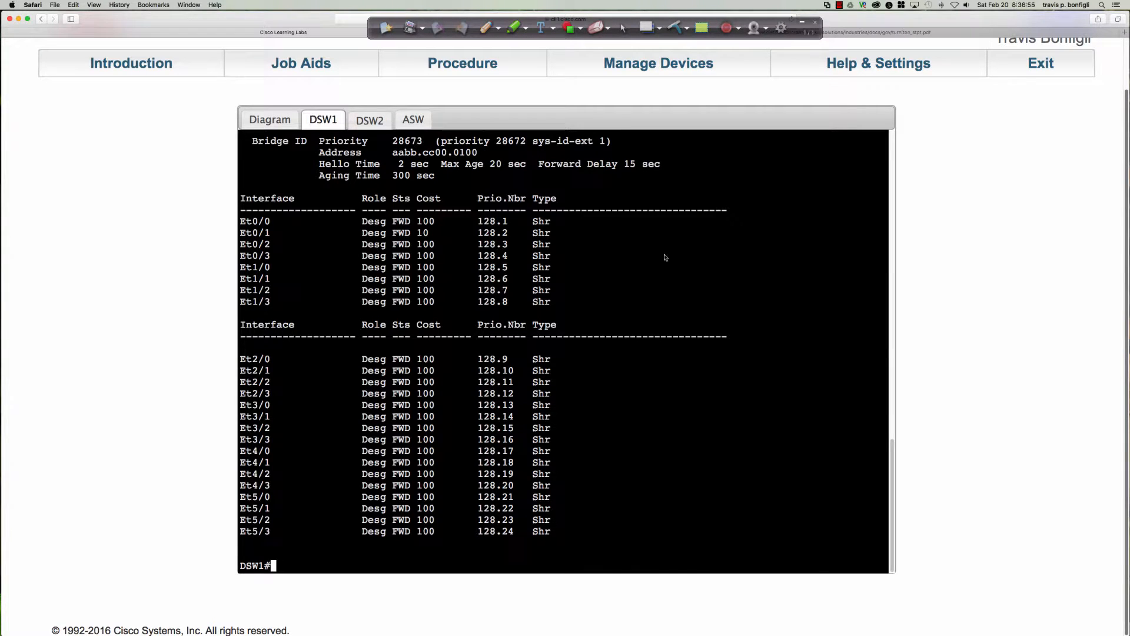
key(Return)
key(Return)
text(conf t)
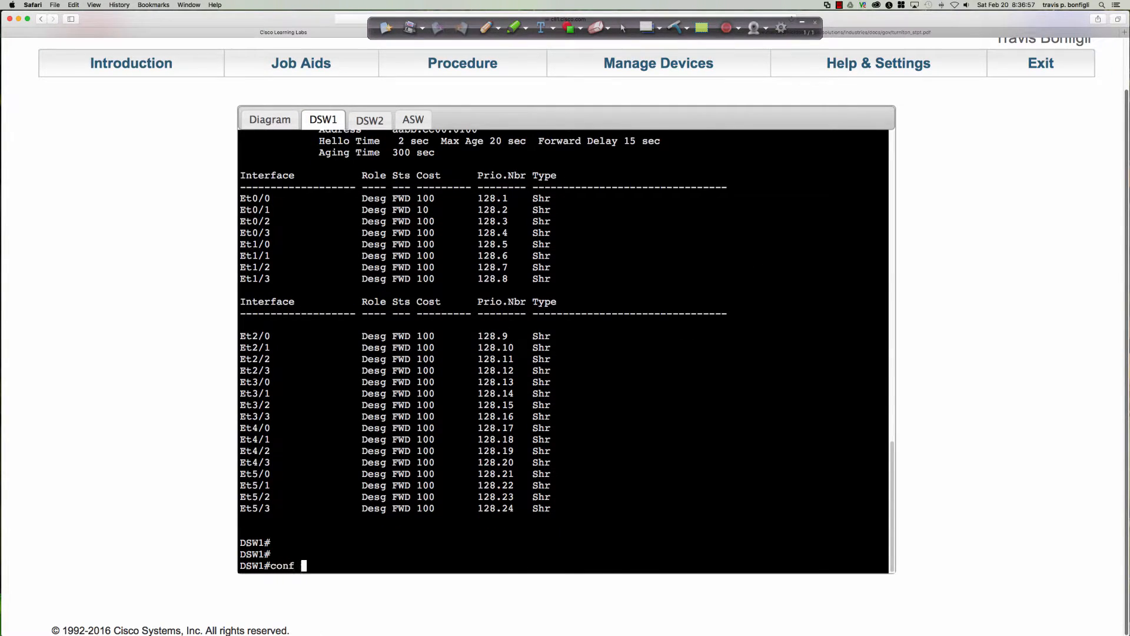
key(Return)
text(int )
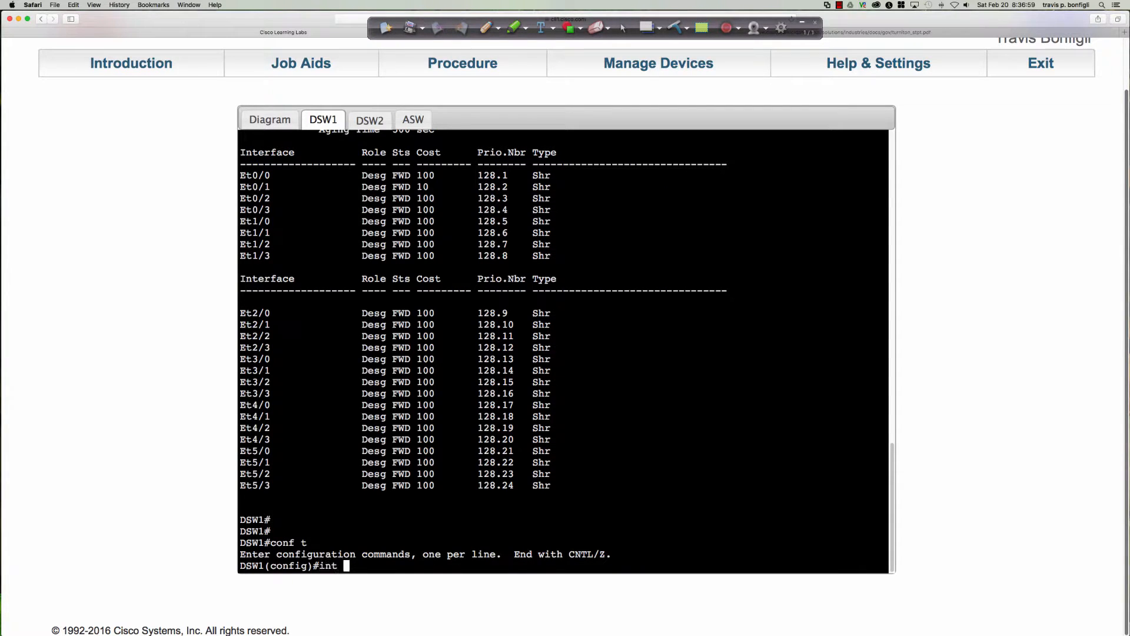
text(e0/0)
key(Return)
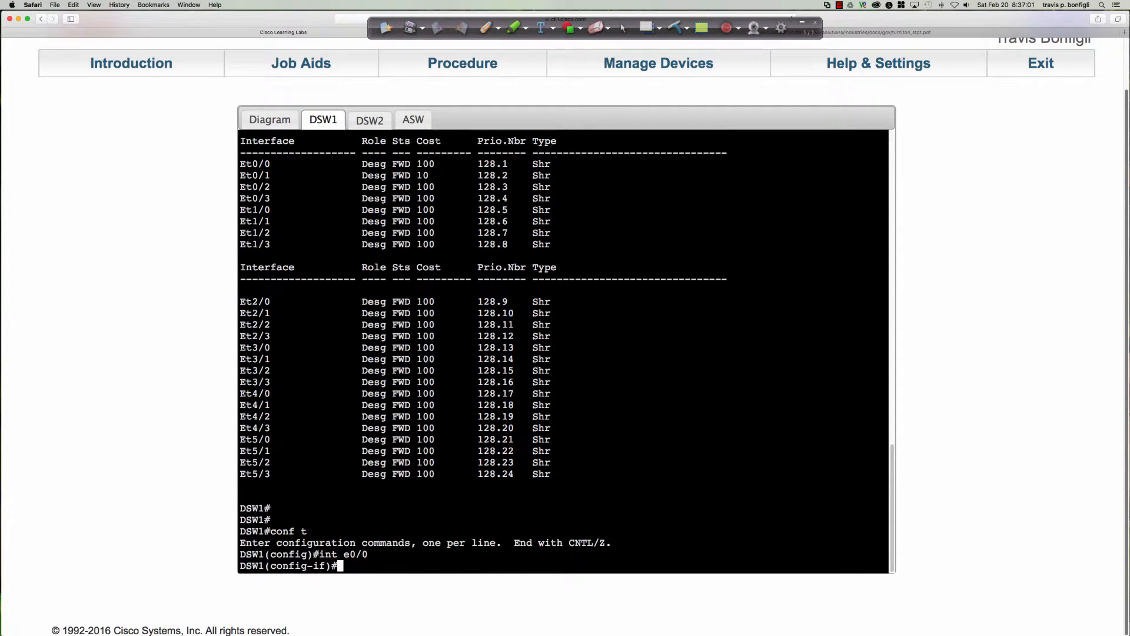
text(sp)
key(Tab)
text(gu)
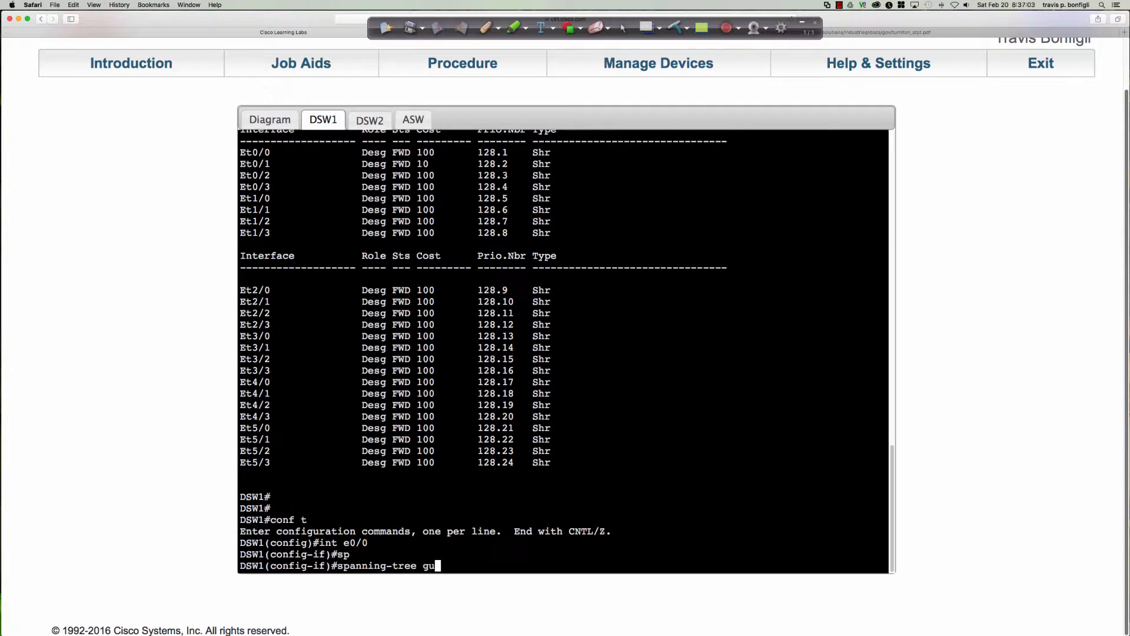
key(Tab)
text(ro)
key(Tab)
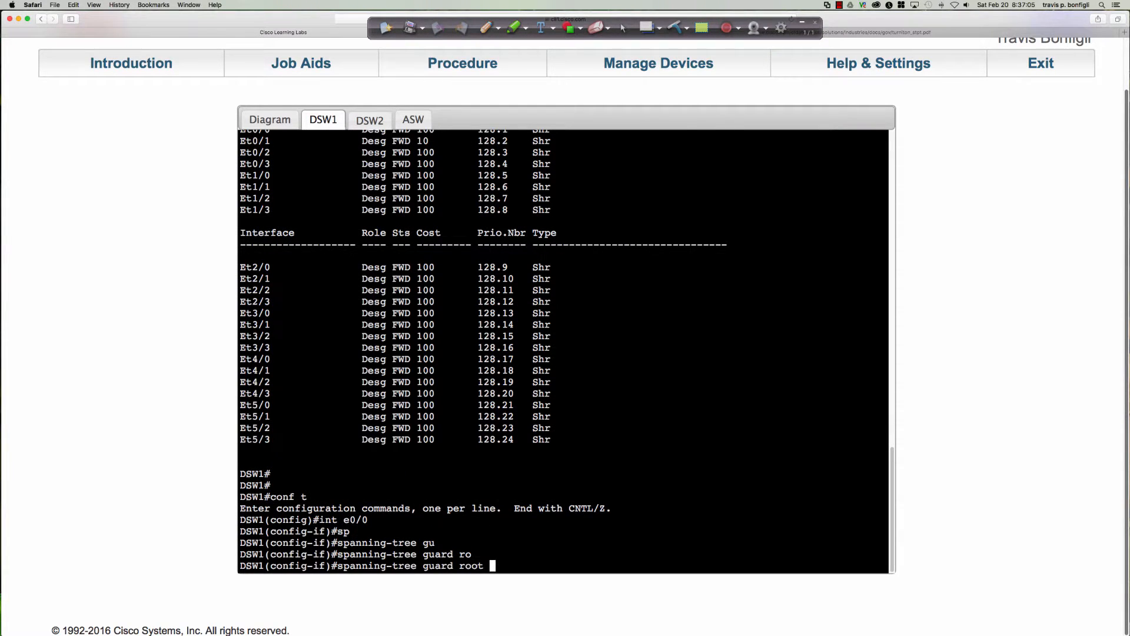
key(Return)
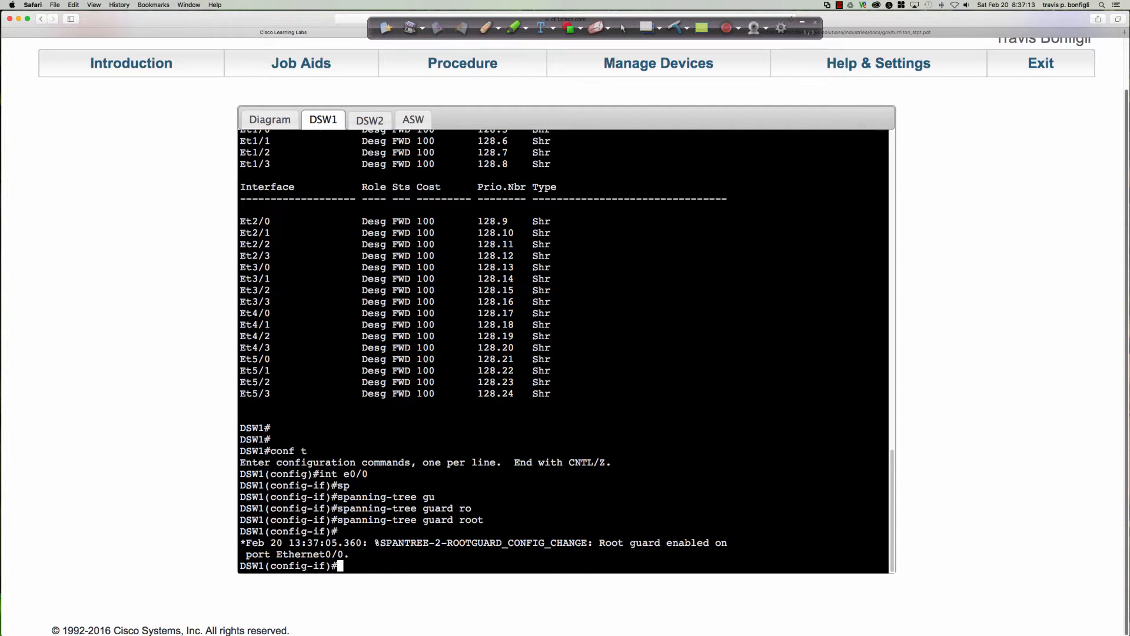
On DSW2, enter global configuration and enable root guard on interface e0/0 with "spanning-tree guard root"
click(363, 122)
key(space)
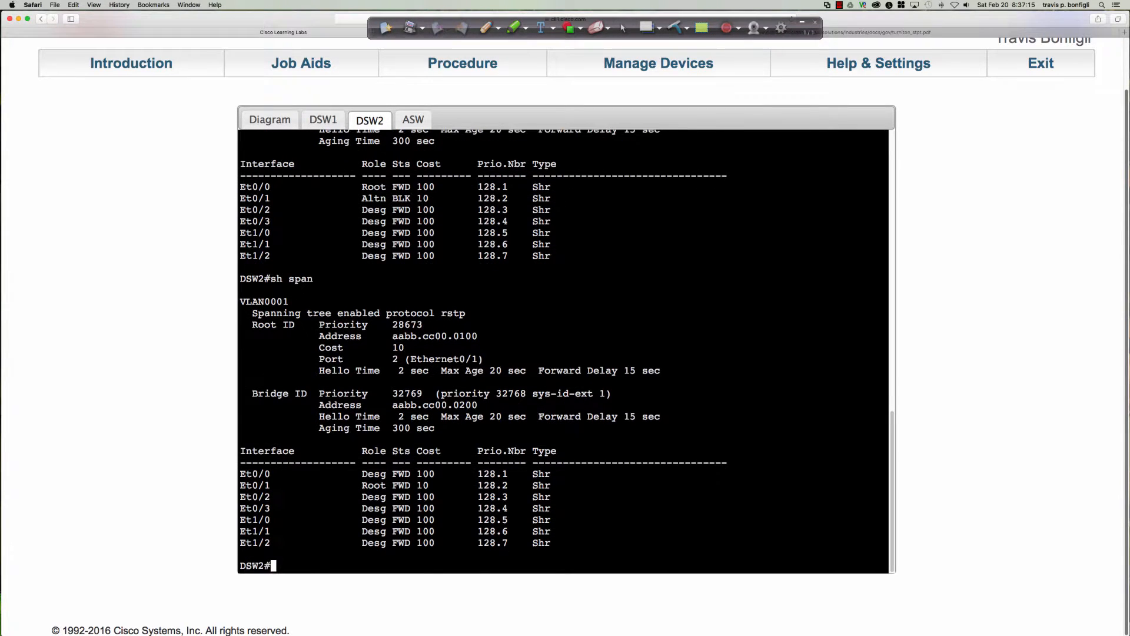
text(conf t)
key(Return)
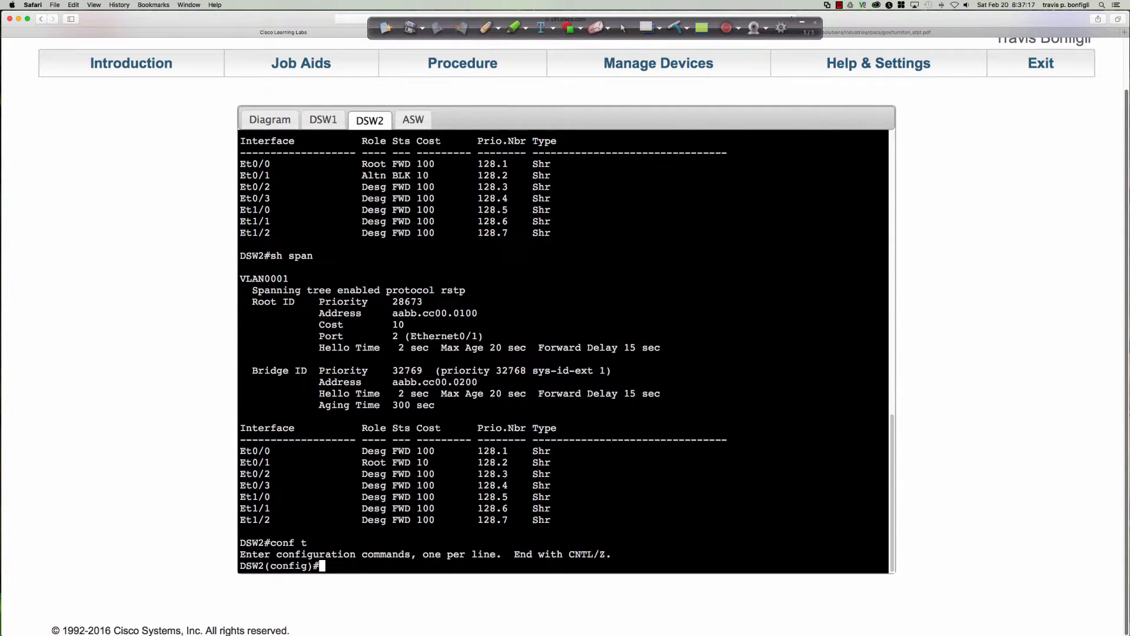
text(int e0/0)
key(Return)
text(sp)
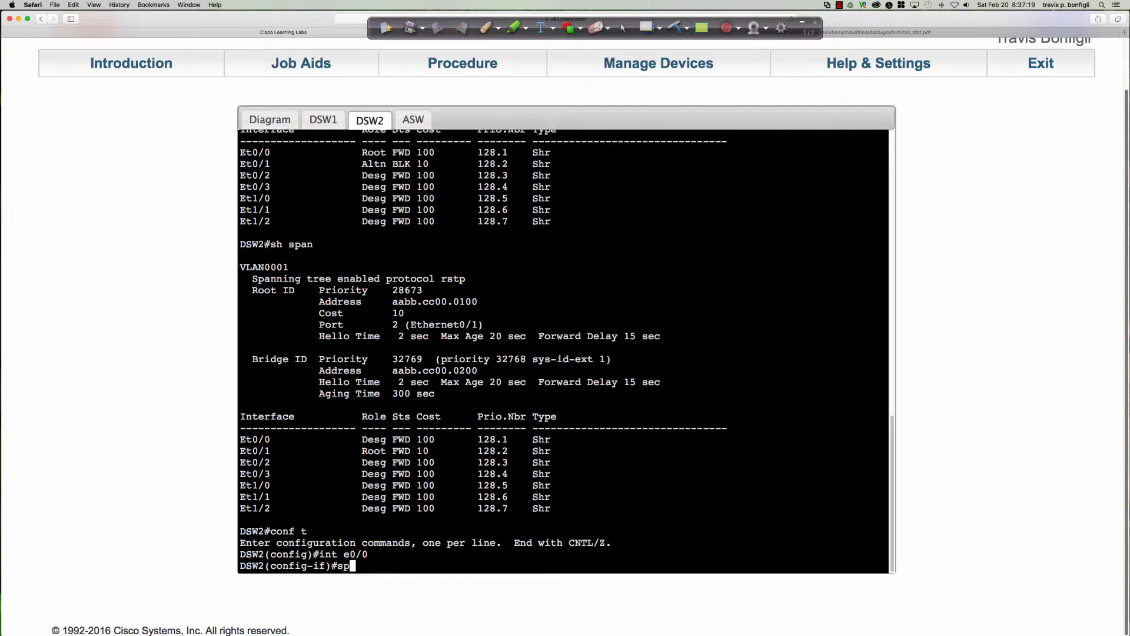
key(Tab)
text(n)
key(BackSpace)
text(g-tree)
key(Tab)
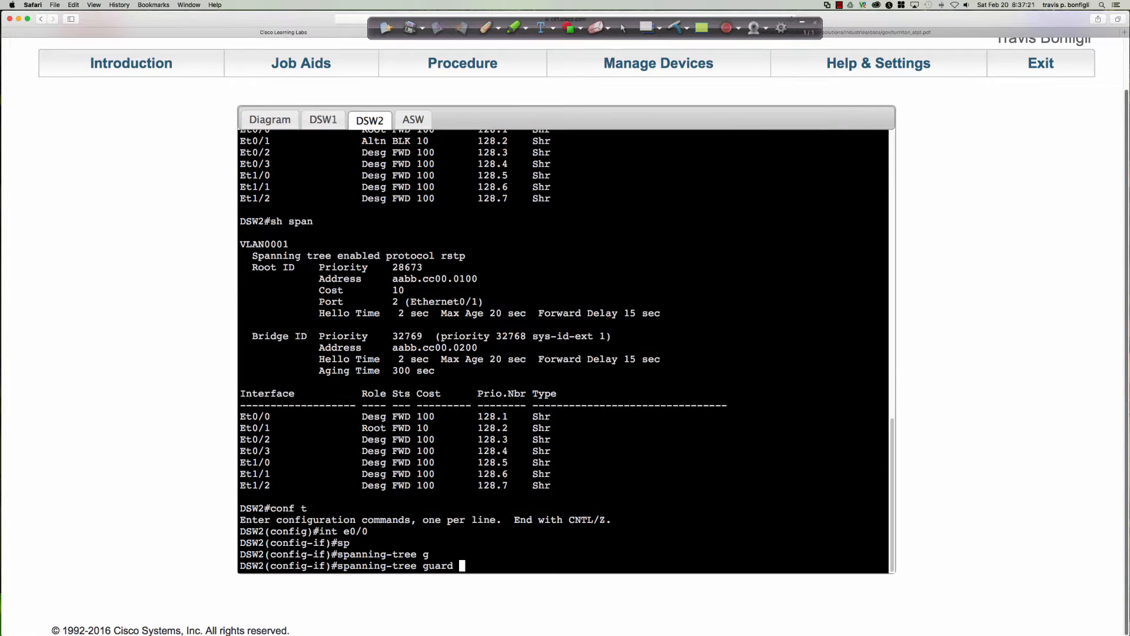
text(root)
key(Return)
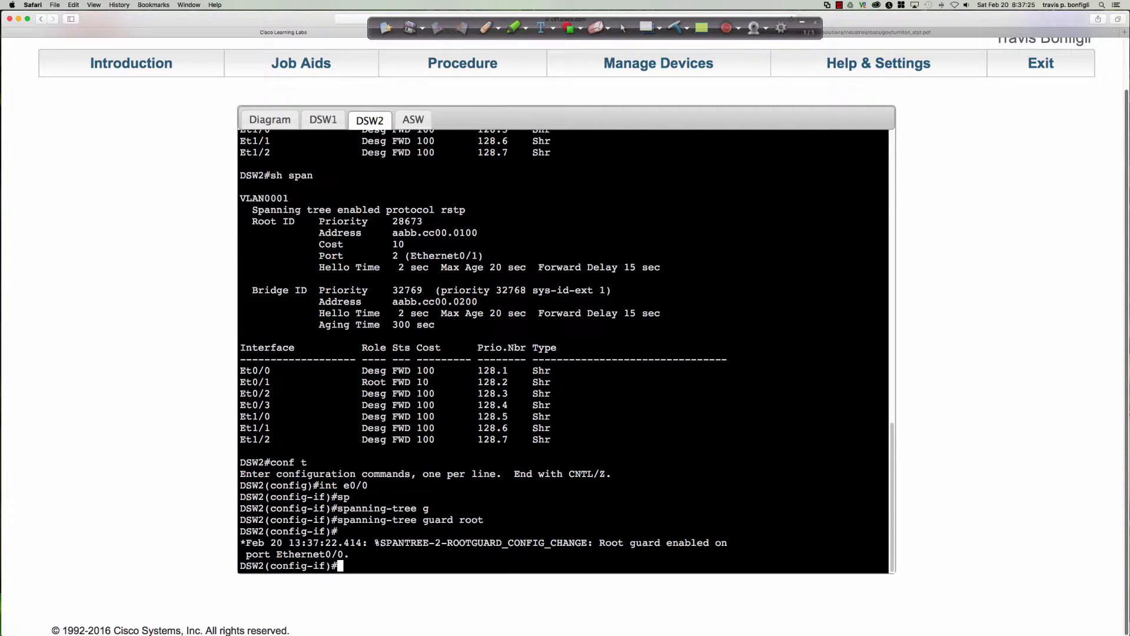
Run "do sh run int e0/0" on DSW2 to check the interface's root guard configuration
key(Return)
text(do sh ru)
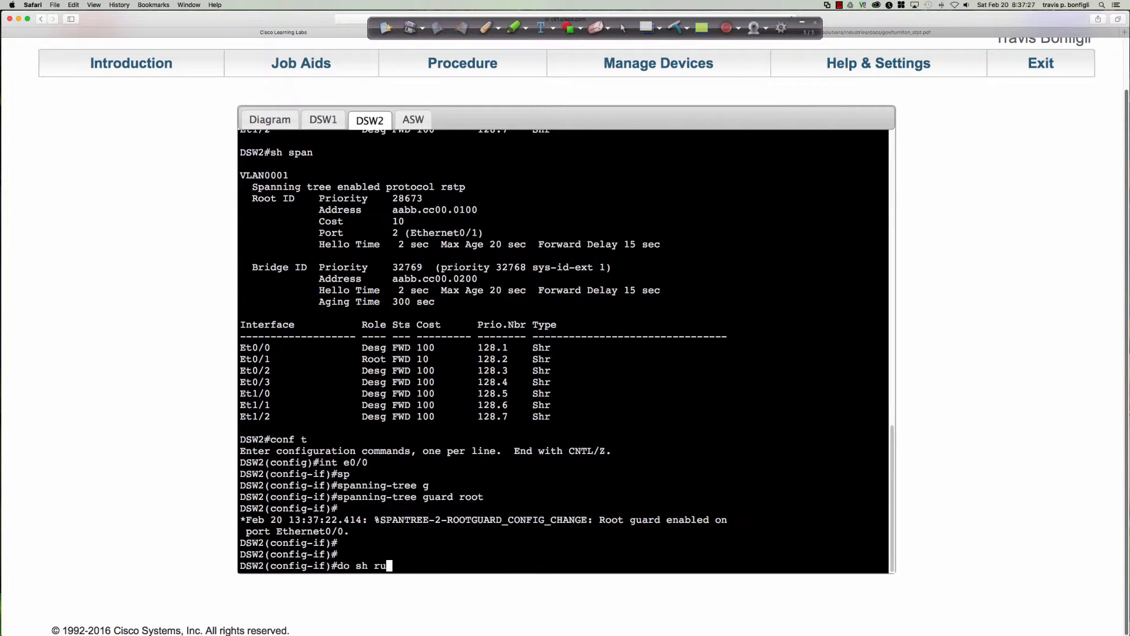
text(n int e0/0)
key(Return)
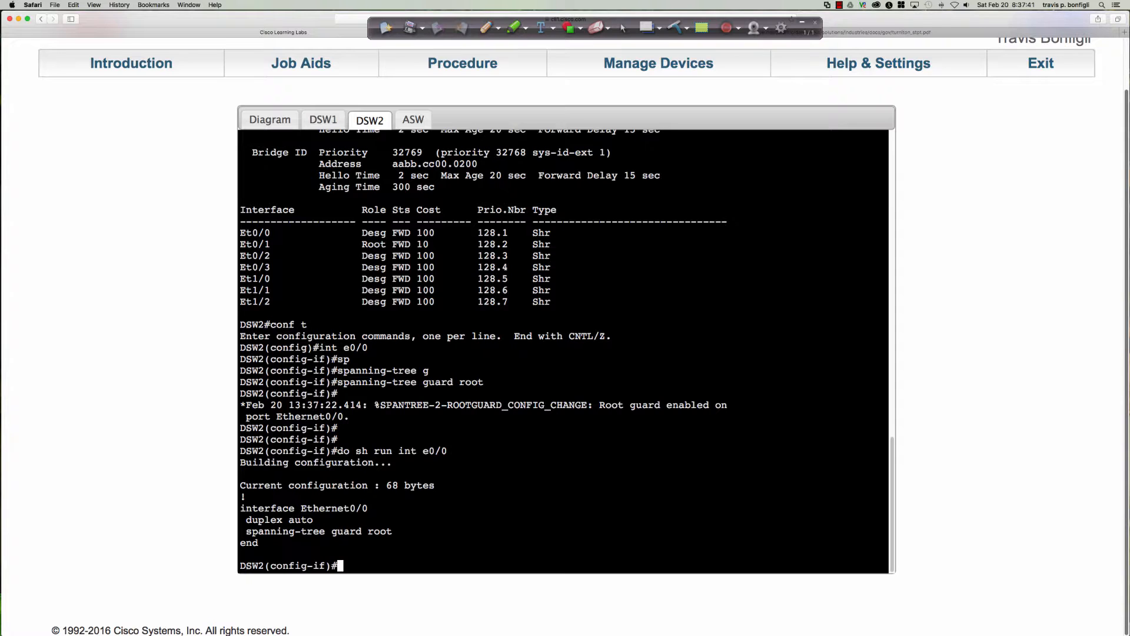
On the topology diagram, mark the Eth0/0 ports of DSW1 and DSW2 with pen dots and arrows pointing toward ASW
click(256, 121)
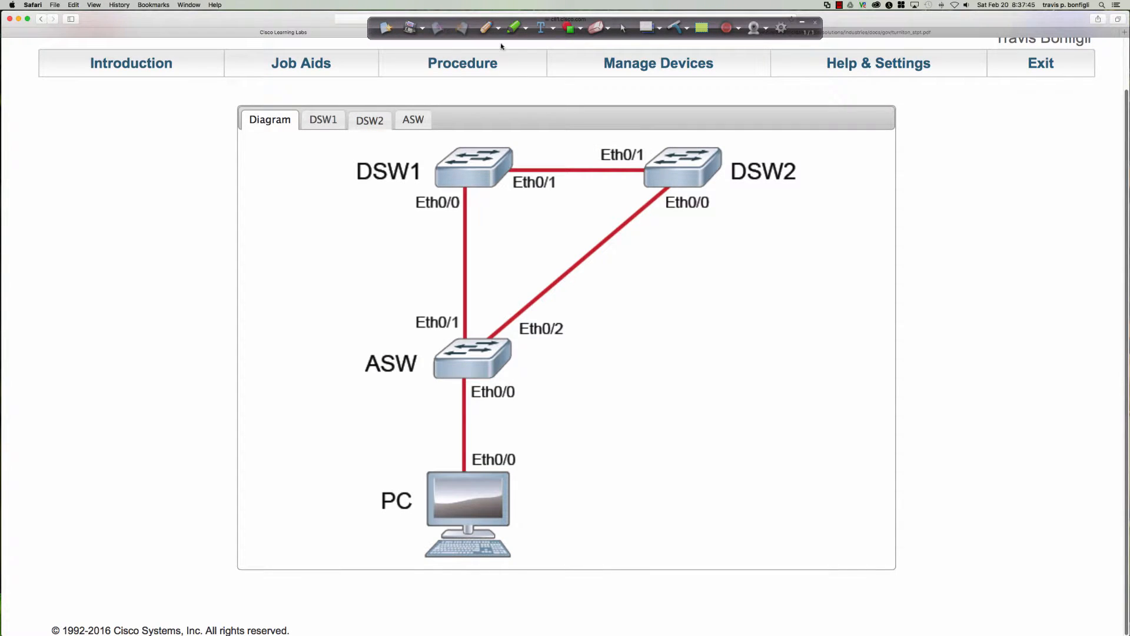
click(486, 27)
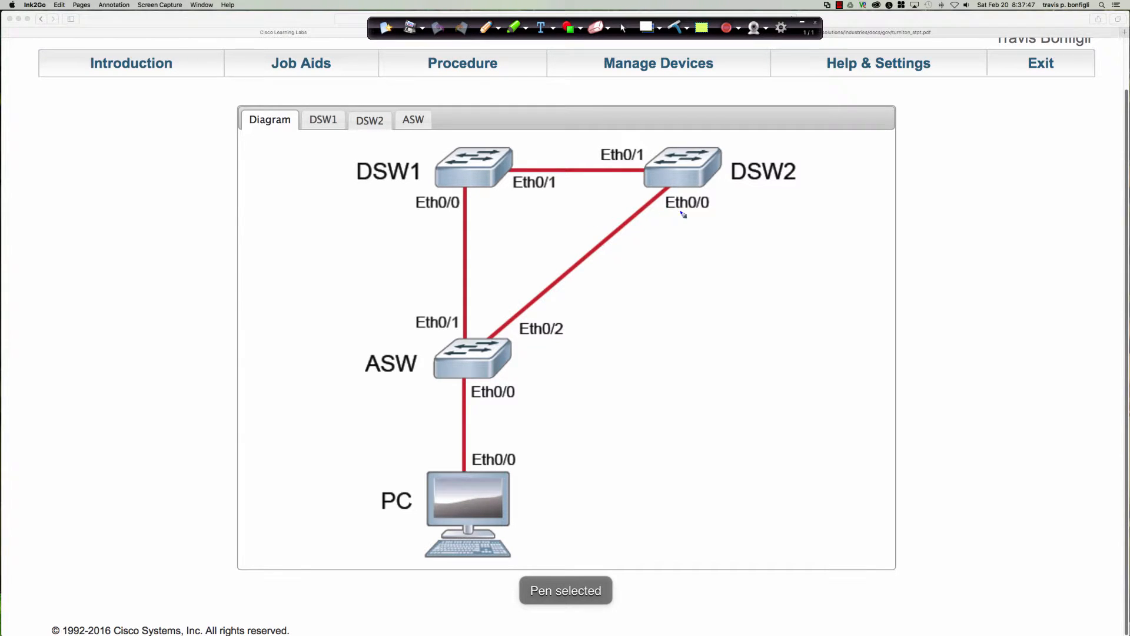
drag(677, 206, 666, 244)
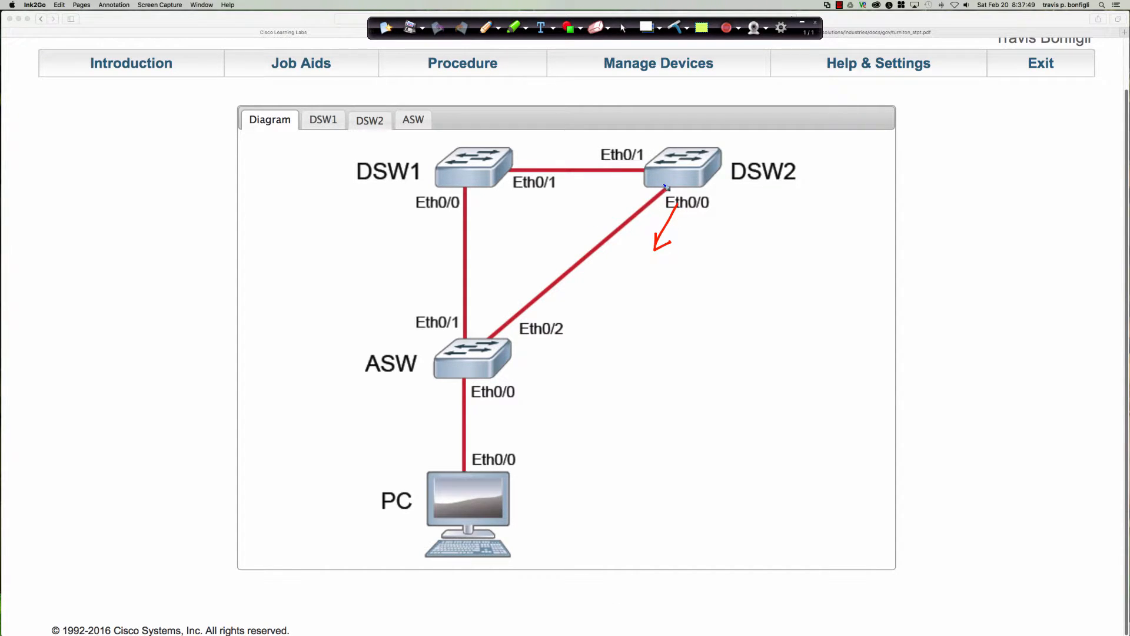
drag(666, 187, 668, 189)
mouse_move(465, 190)
mouse_down()
mouse_move(430, 252)
mouse_move(436, 237)
mouse_up()
Sketch an extra switch connected to ASW with priority 0 and an arrow toward ASW, and label and underline it ASW9
mouse_move(622, 344)
mouse_down()
mouse_move(624, 377)
mouse_move(665, 375)
mouse_move(633, 381)
mouse_up()
drag(624, 357, 492, 371)
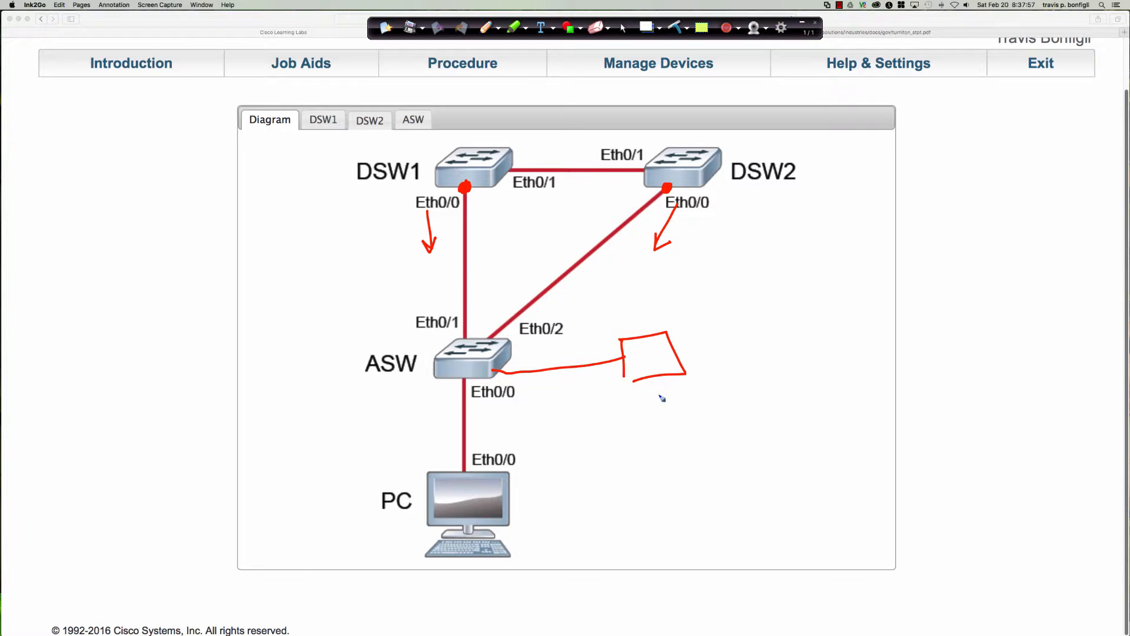
mouse_move(638, 354)
mouse_down()
mouse_move(633, 377)
mouse_move(577, 355)
mouse_move(591, 359)
mouse_up()
mouse_move(683, 358)
mouse_down()
mouse_move(687, 337)
mouse_move(699, 352)
mouse_up()
mouse_move(687, 351)
mouse_down()
mouse_move(730, 329)
mouse_move(745, 340)
mouse_up()
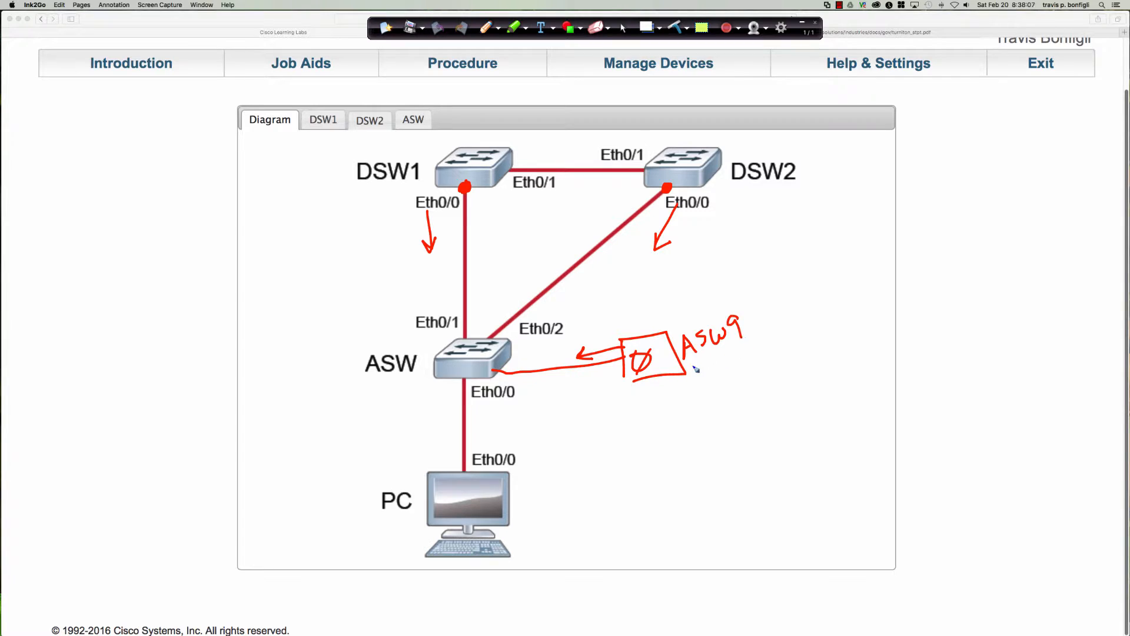
drag(692, 366, 744, 348)
drag(704, 370, 745, 353)
Draw arrows from ASW up toward both distribution switches and circle the Eth0/0 ports on DSW1 and DSW2
mouse_move(542, 362)
mouse_down()
mouse_move(563, 297)
mouse_move(551, 306)
mouse_up()
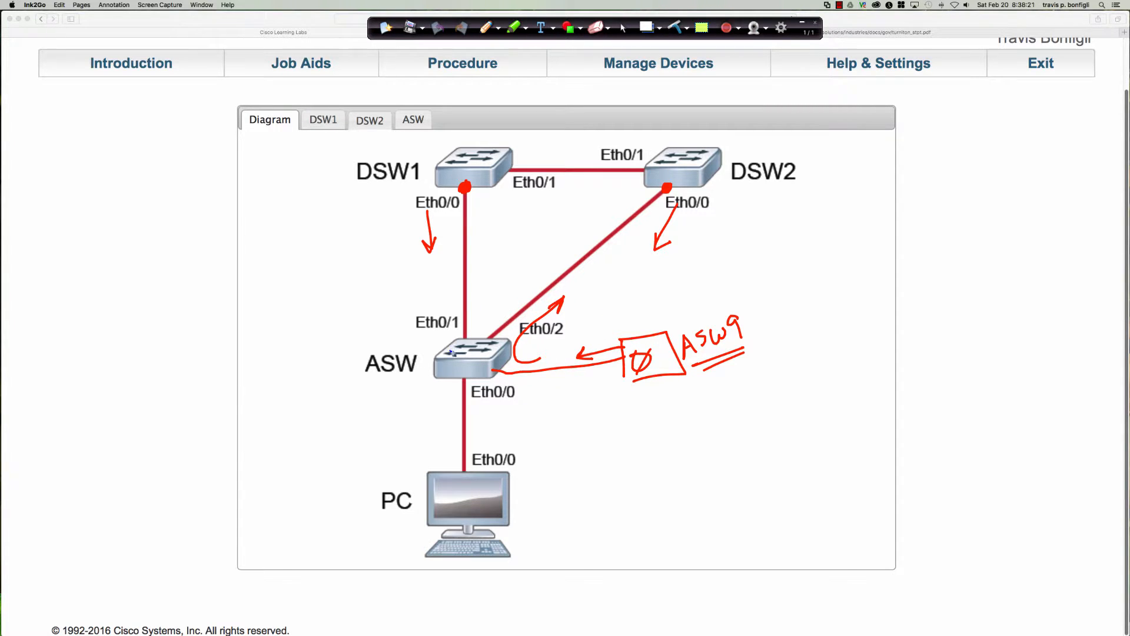
mouse_move(451, 352)
mouse_down()
mouse_move(436, 295)
mouse_move(434, 306)
mouse_move(448, 306)
mouse_up()
mouse_move(465, 177)
mouse_down()
mouse_move(459, 202)
mouse_move(478, 182)
mouse_move(465, 176)
mouse_up()
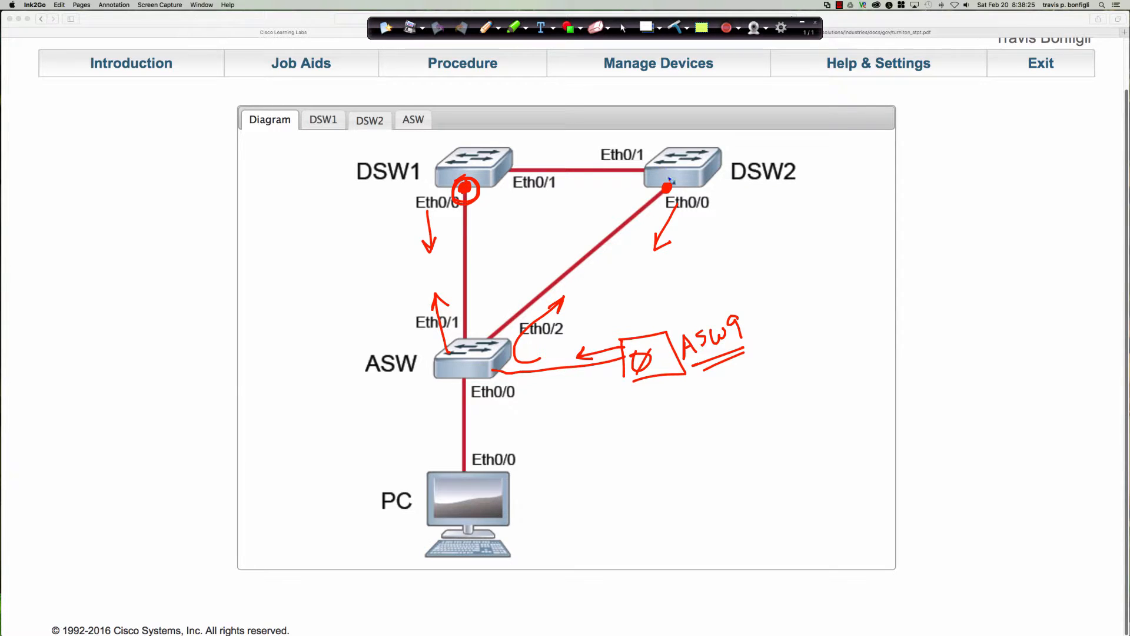
mouse_move(670, 179)
mouse_down()
mouse_move(651, 196)
mouse_move(665, 180)
mouse_up()
Circle ASW's Eth0/0 port, write underlined Root Guard and BPDUGuard notes beside it, and clear all annotations from the diagram
mouse_move(438, 375)
mouse_down()
mouse_move(438, 387)
mouse_move(464, 381)
mouse_up()
mouse_move(417, 408)
mouse_down()
mouse_move(449, 396)
mouse_move(436, 419)
mouse_move(458, 399)
mouse_move(513, 412)
mouse_move(565, 384)
mouse_up()
drag(507, 417, 572, 387)
drag(431, 428, 469, 408)
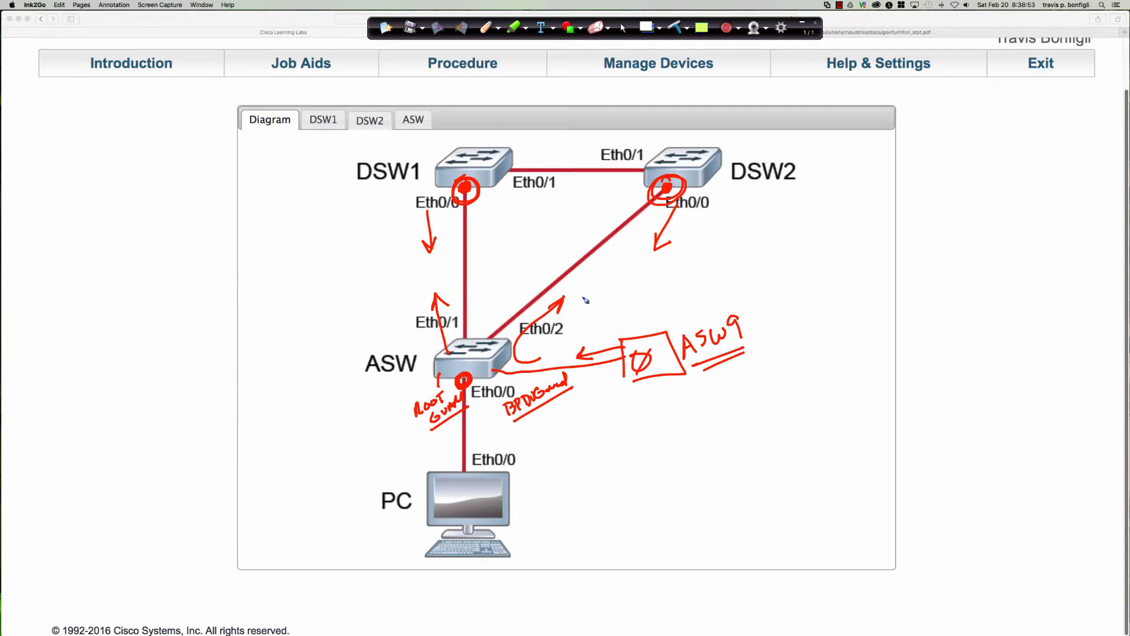
click(673, 28)
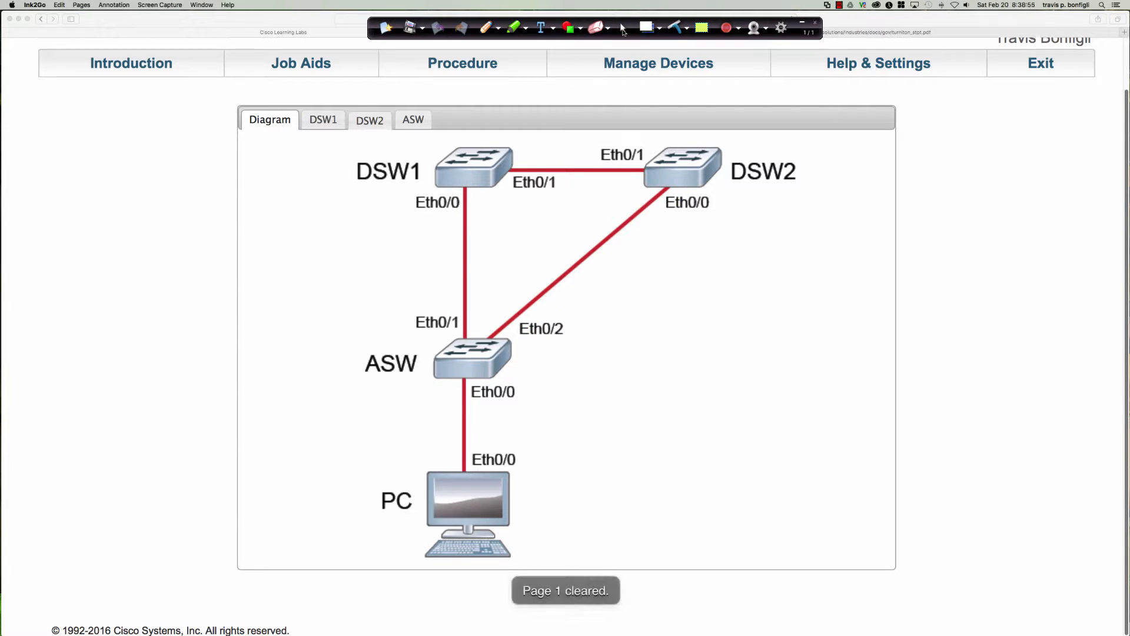
click(622, 27)
Revisit the DSW1 and DSW2 consoles, set ASW's VLAN 1 spanning-tree priority to 4096, and highlight its "we become the root bridge" log entry
click(323, 119)
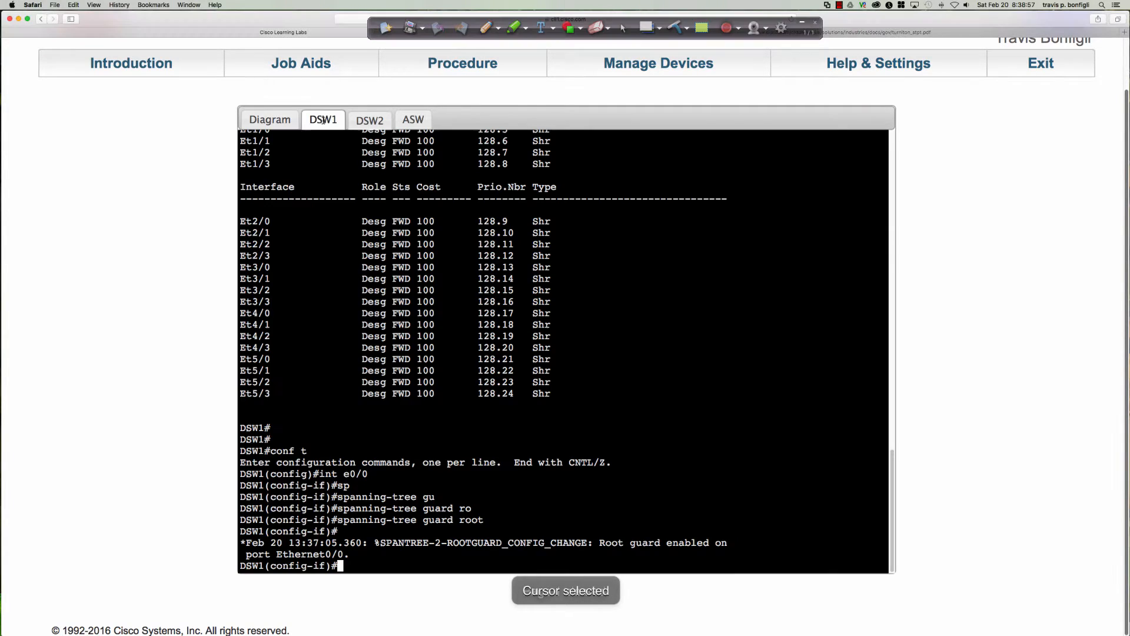
click(370, 120)
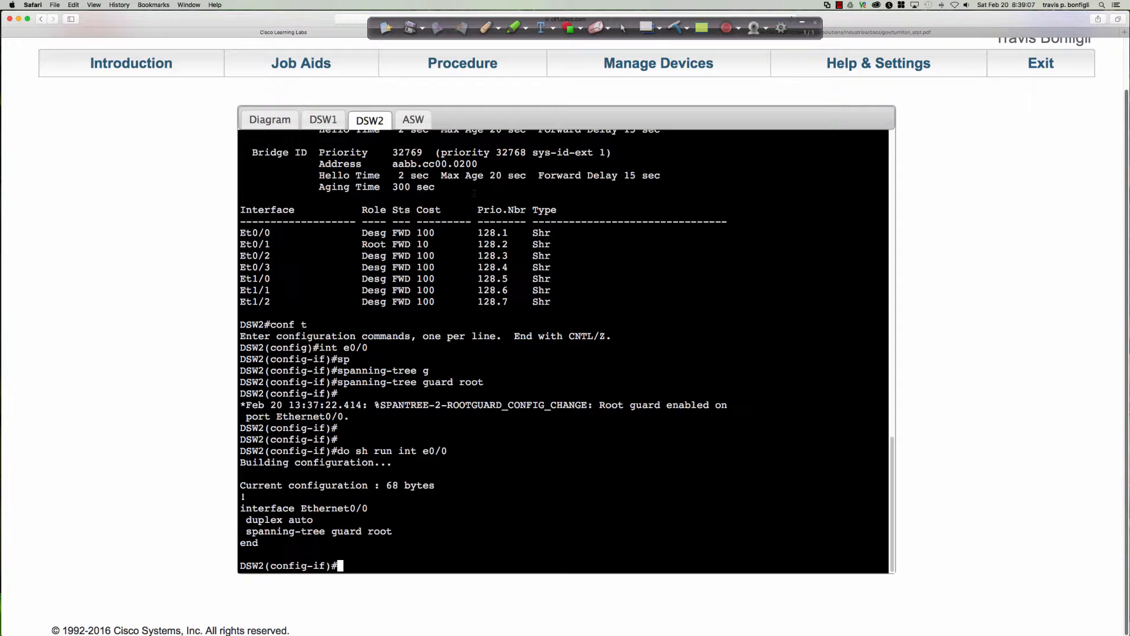
click(419, 117)
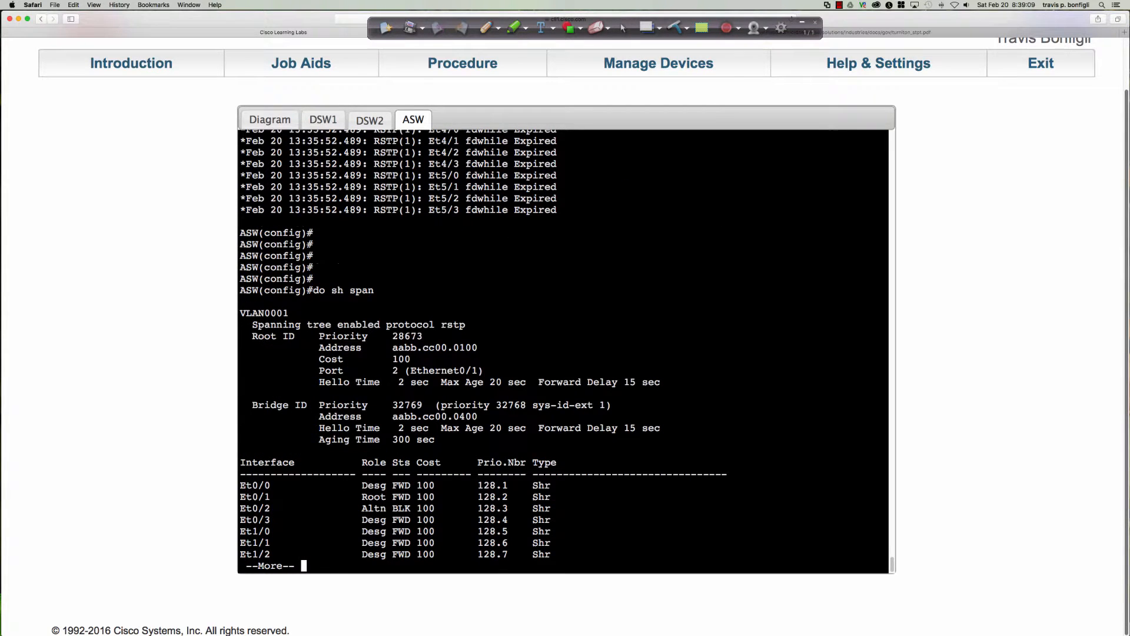
key(q)
key(Return)
text(spa)
key(Tab)
text(vlan 1 pri)
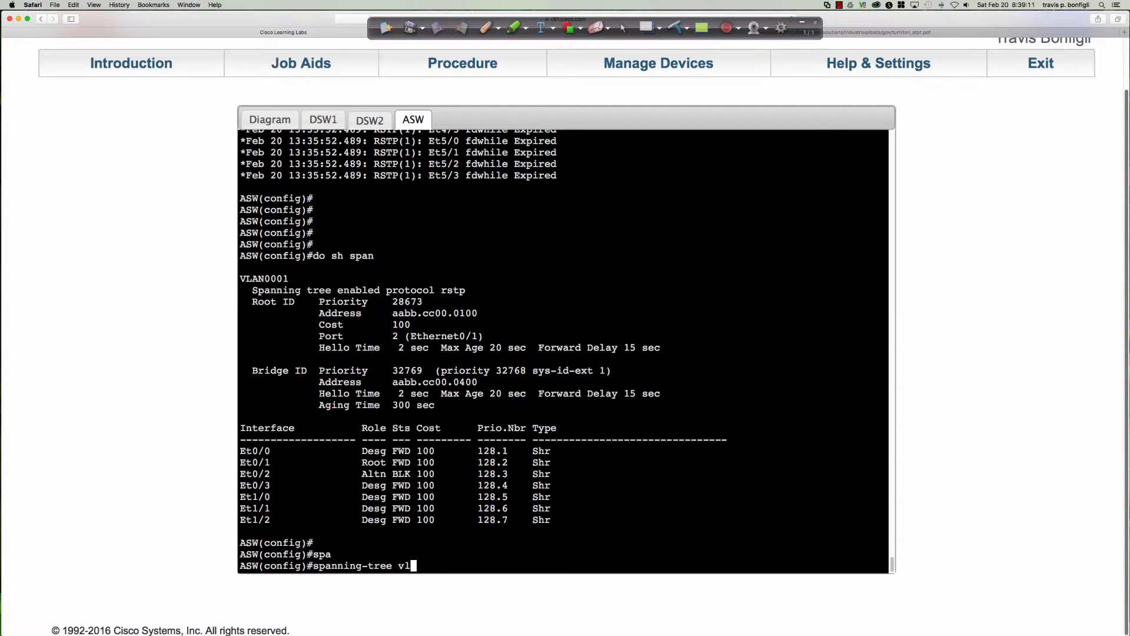
key(Tab)
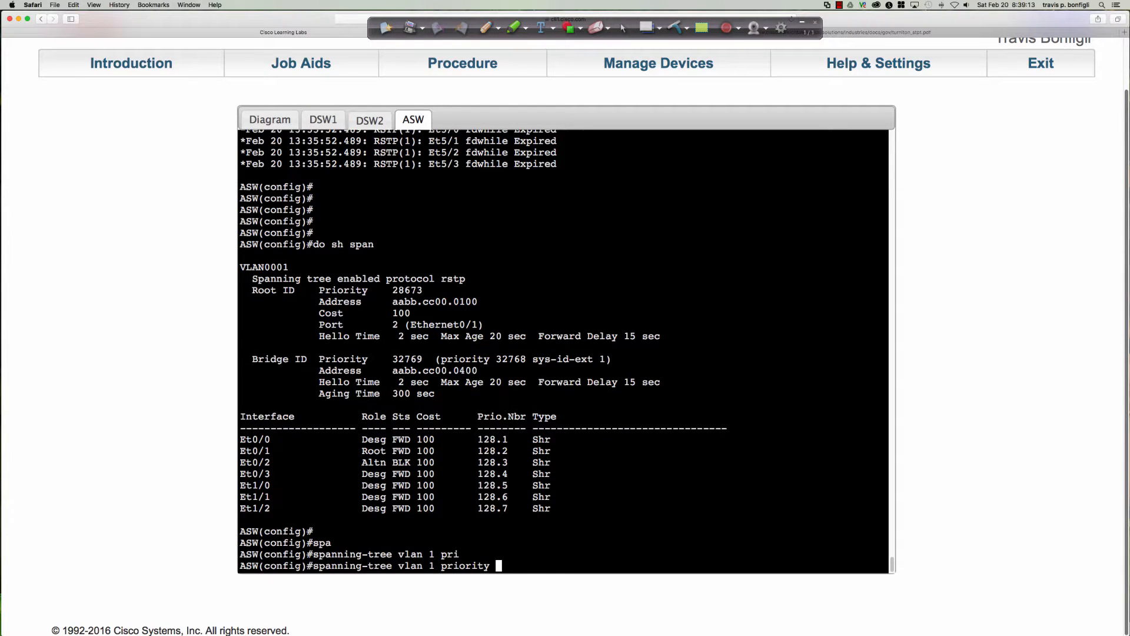
text(4096)
key(Return)
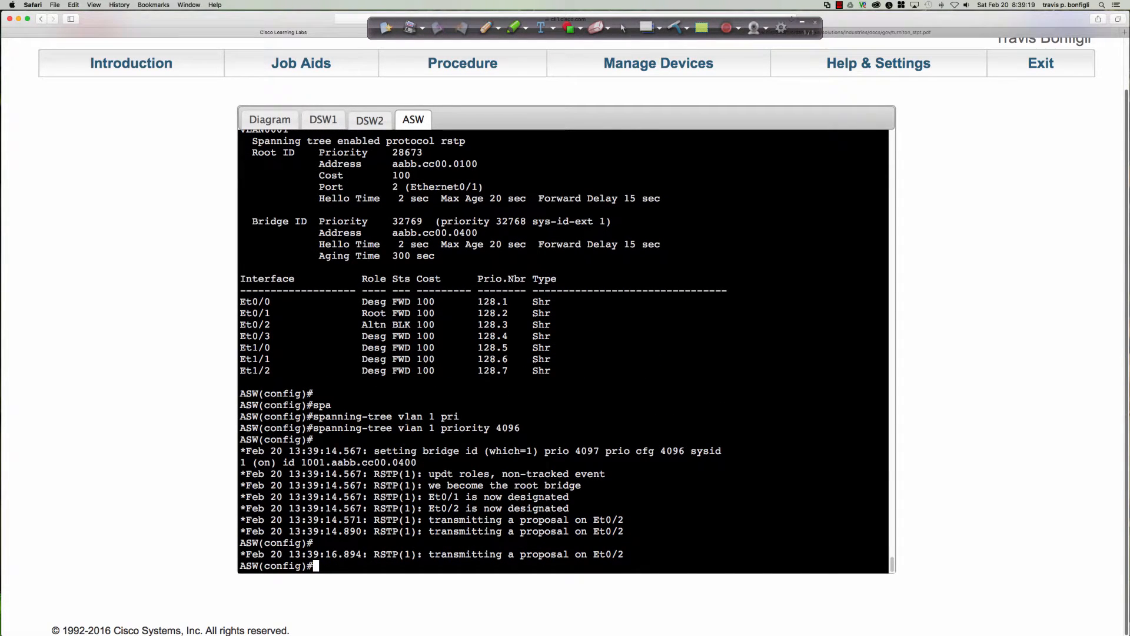
drag(429, 485, 587, 462)
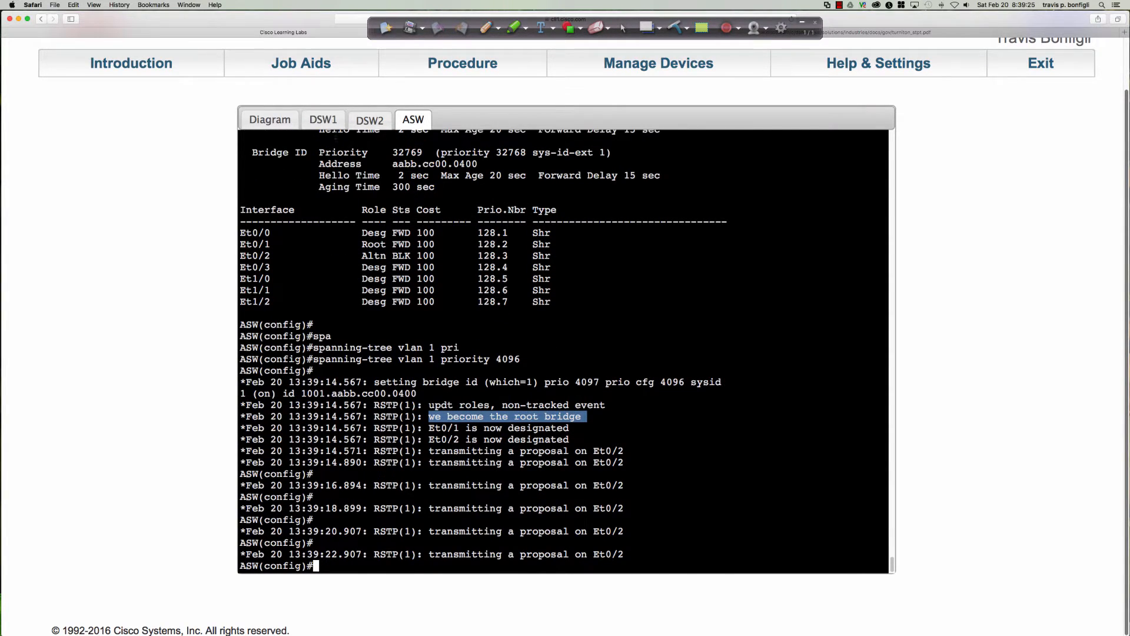
Highlight the root guard enabled and ROOTGUARD_BLOCK log messages on DSW1 and return to the topology diagram
click(333, 123)
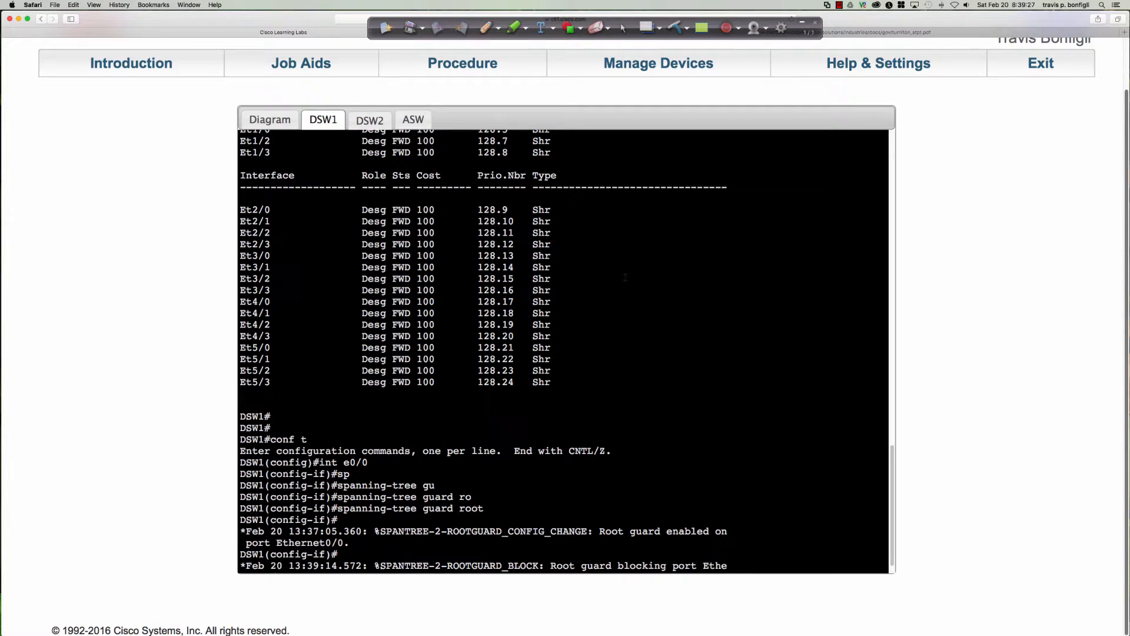
key(Return)
key(Return)
key(Return)
key(Return)
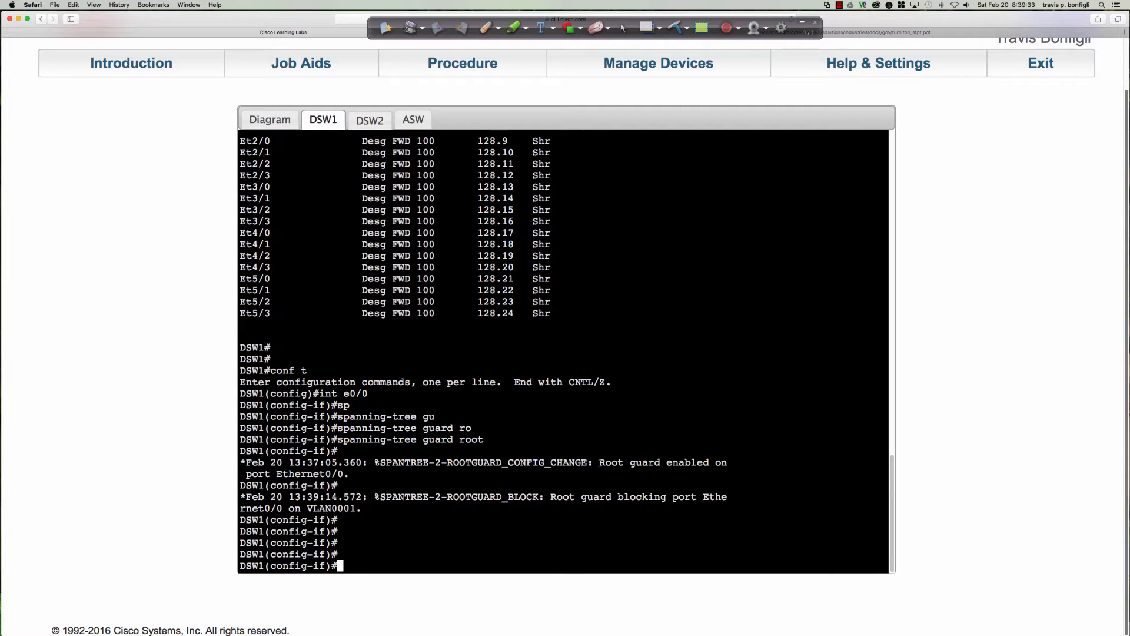
drag(600, 462, 629, 474)
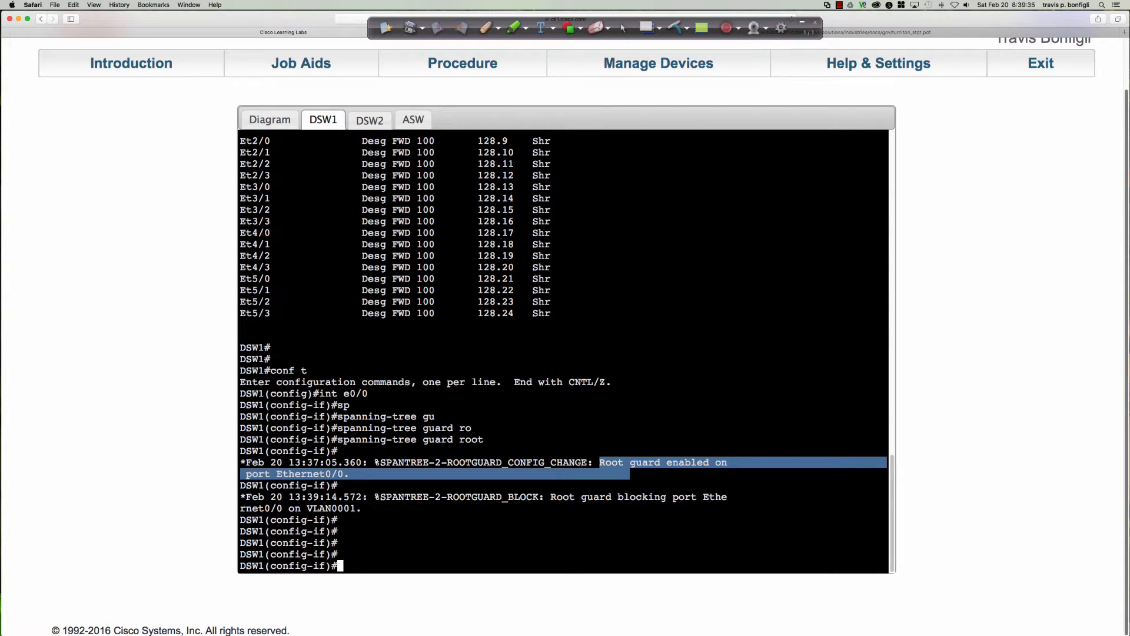
drag(375, 497, 397, 506)
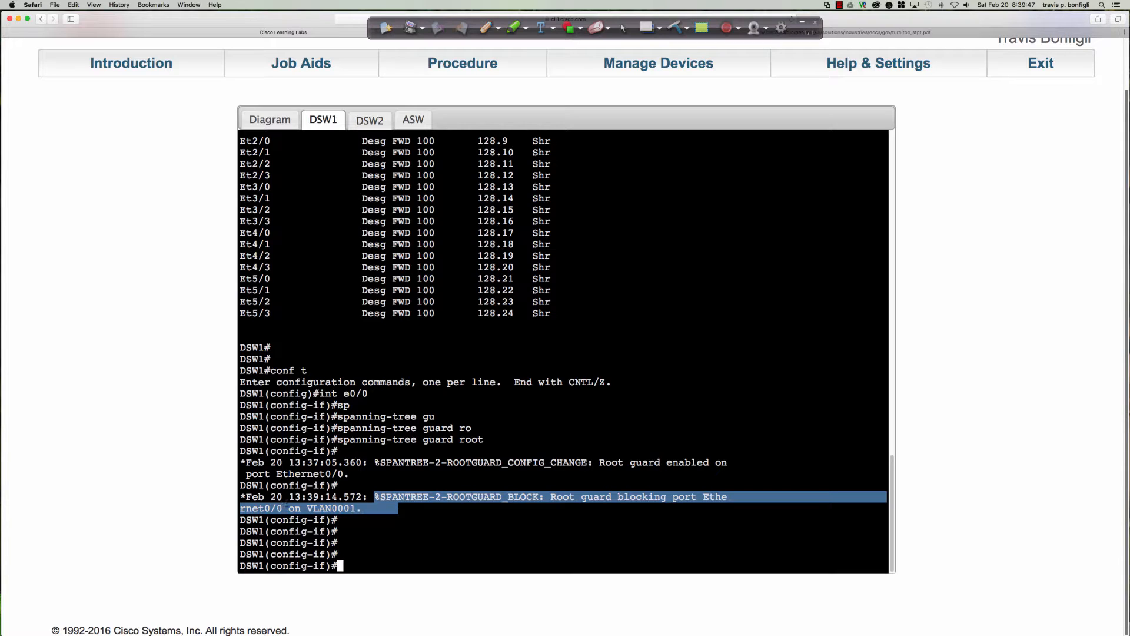
click(272, 118)
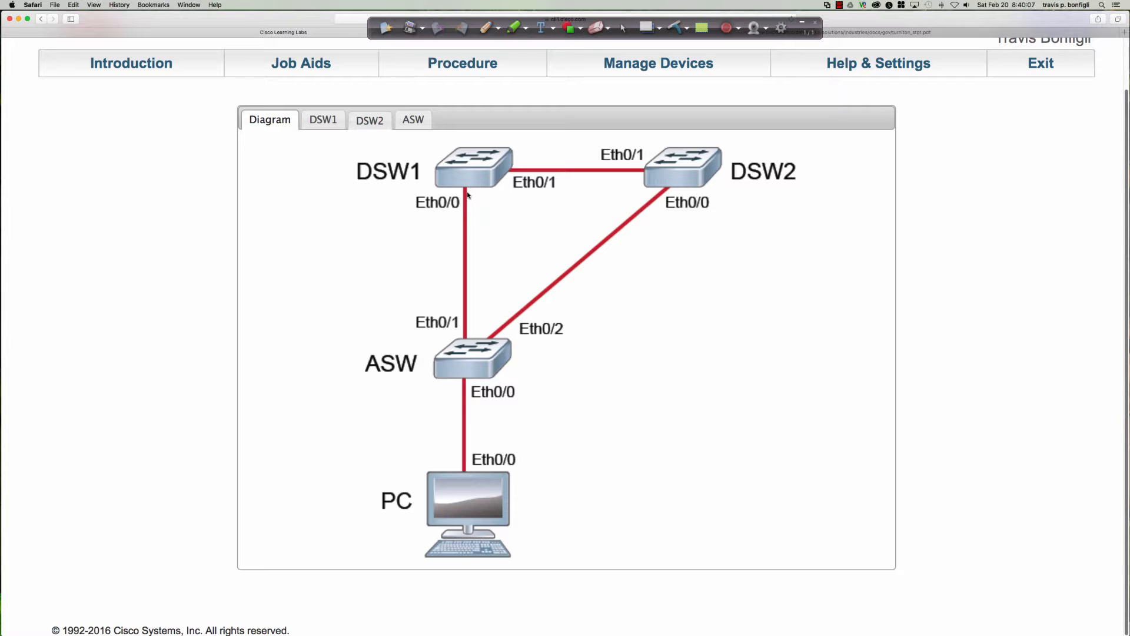
Display DSW1's full spanning-tree output with do sh span and highlight the Et0/0 row
click(326, 131)
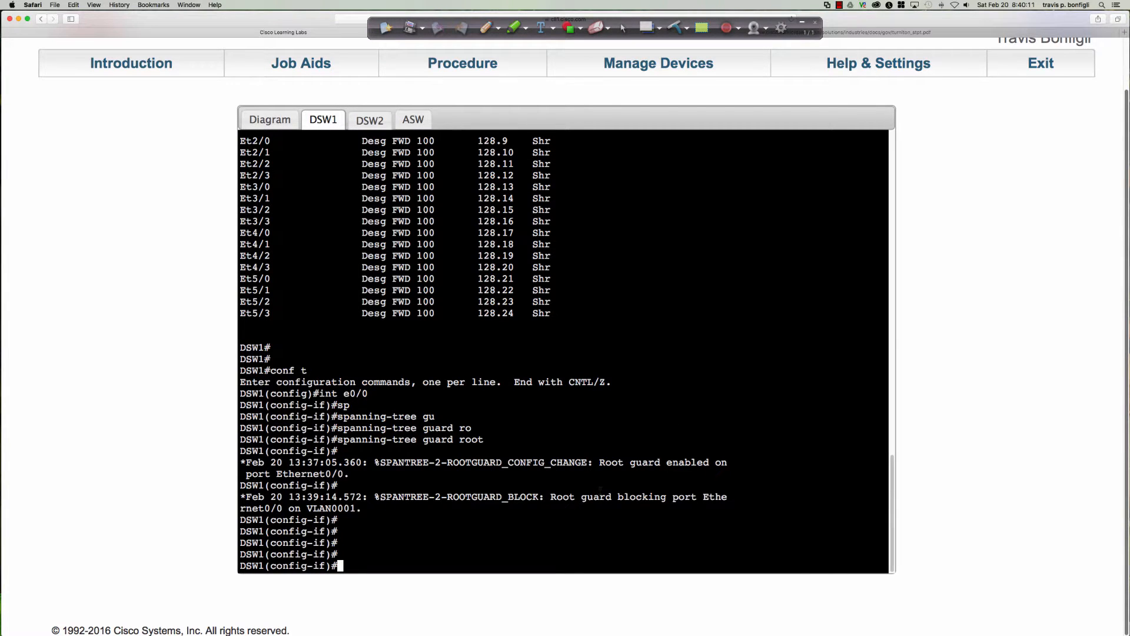
text(do sh span)
key(Return)
key(space)
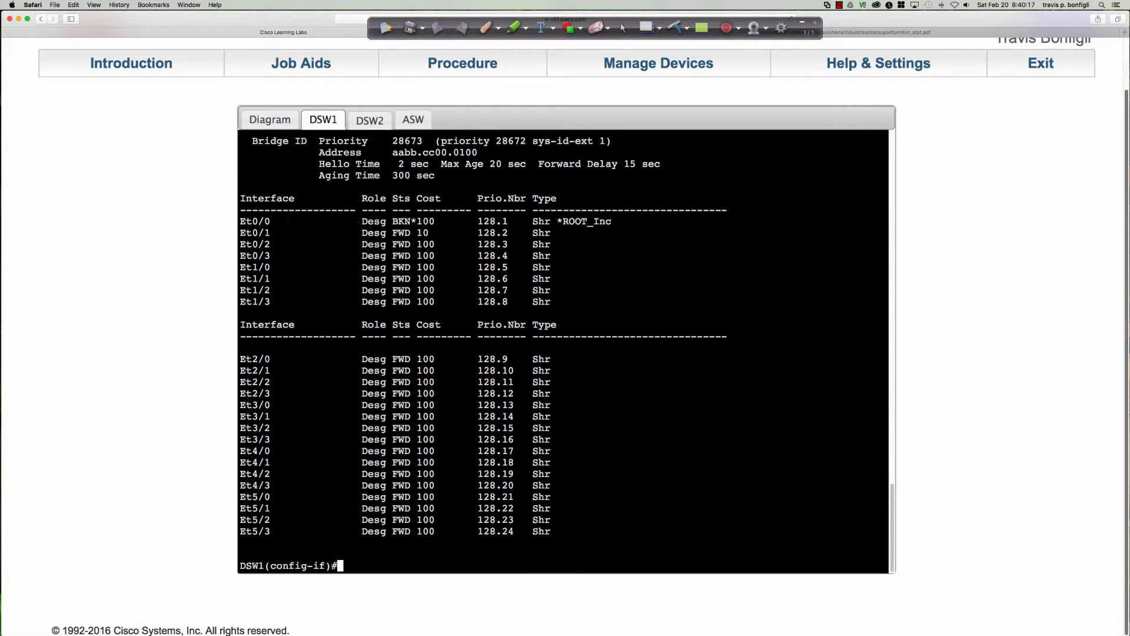
drag(240, 222, 617, 221)
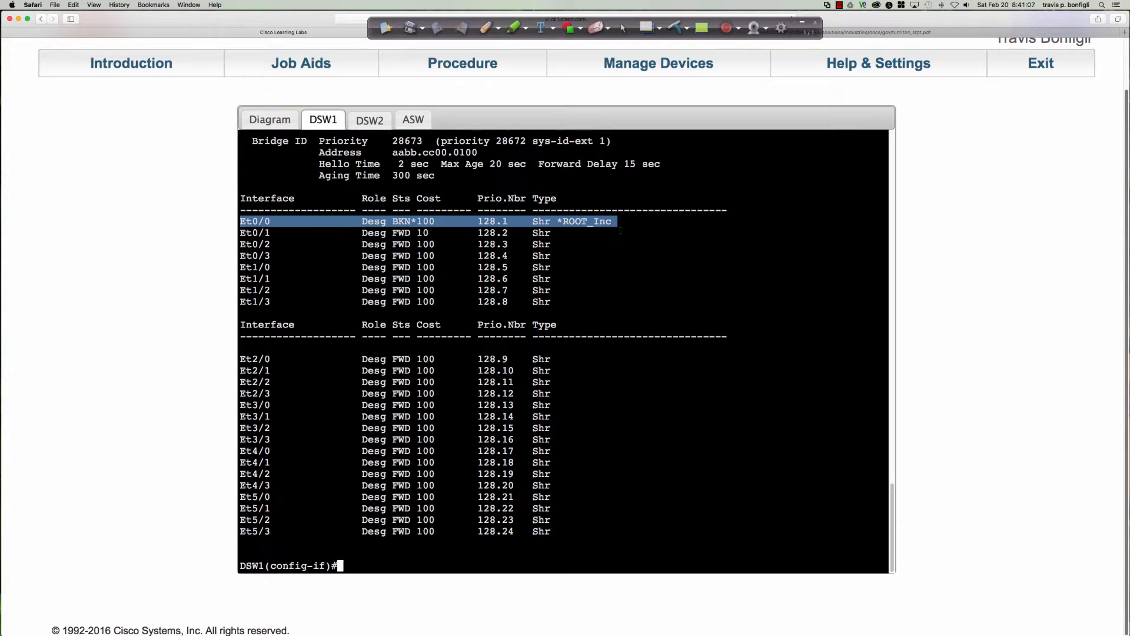
List DSW1's spanning-tree inconsistent ports with do sh span inc and highlight the VLAN0001 Ethernet0/0 entry
click(610, 265)
text(do sh span)
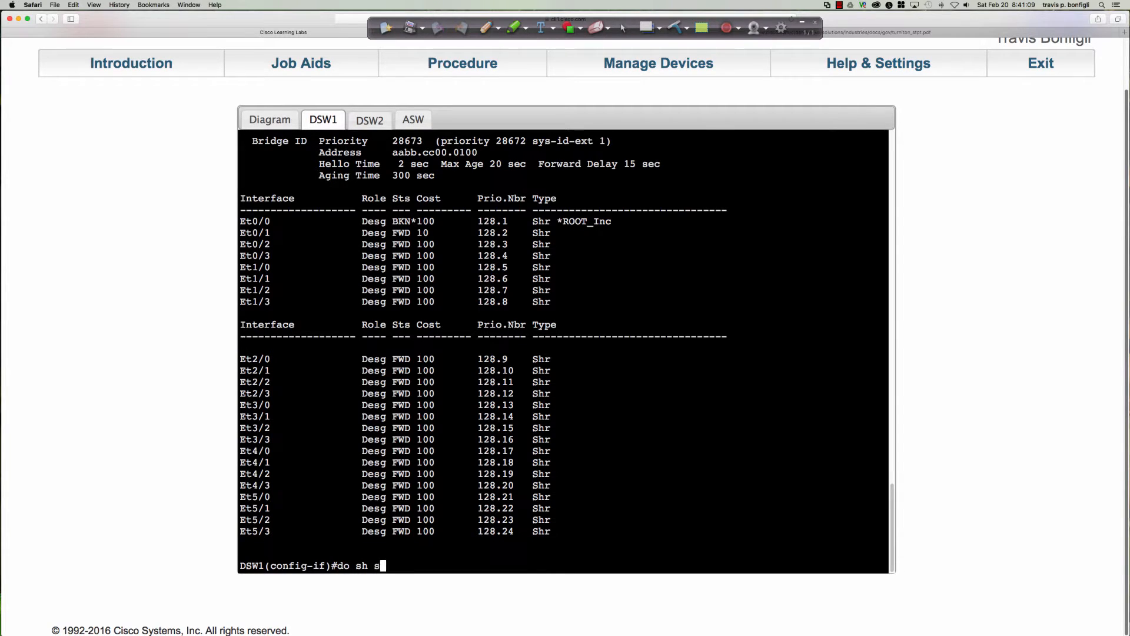
key(Return)
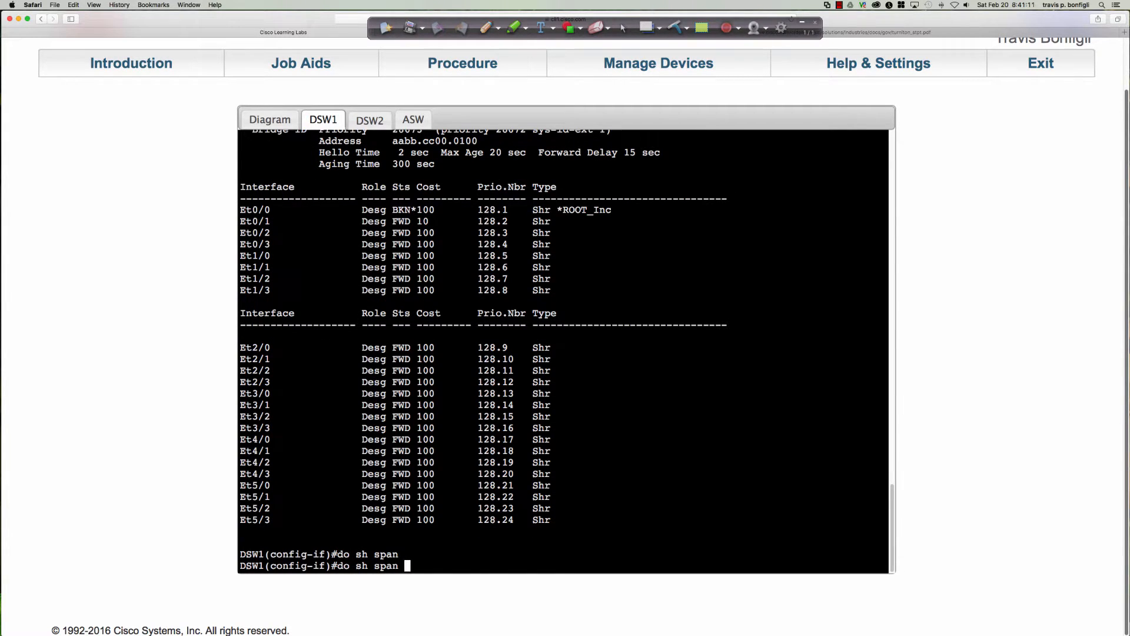
text(inc)
key(Return)
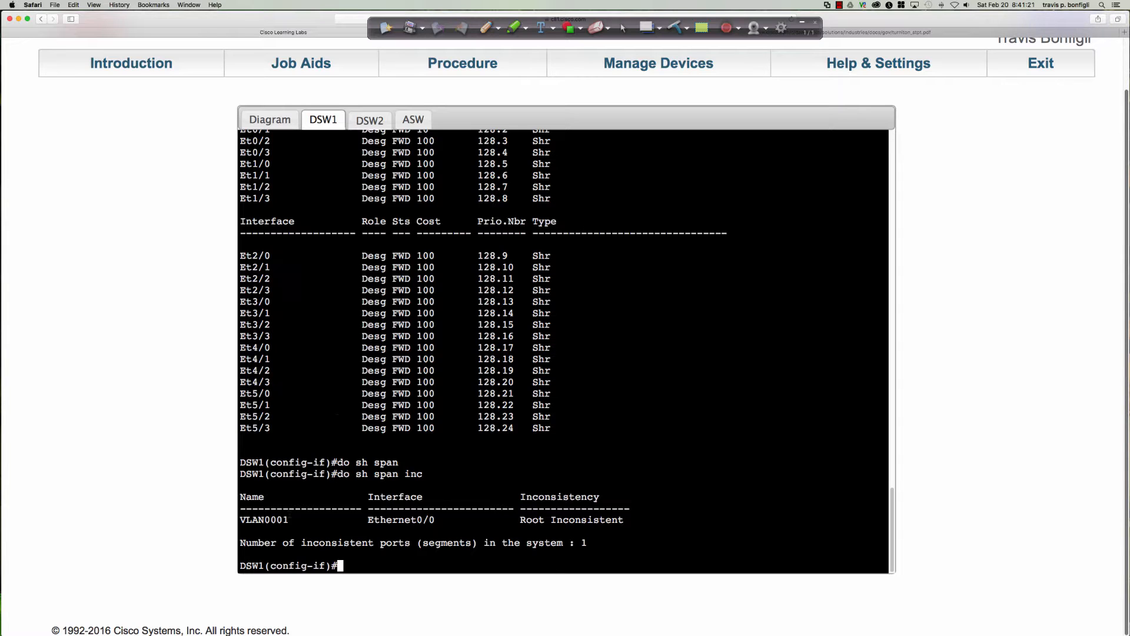
drag(240, 519, 633, 523)
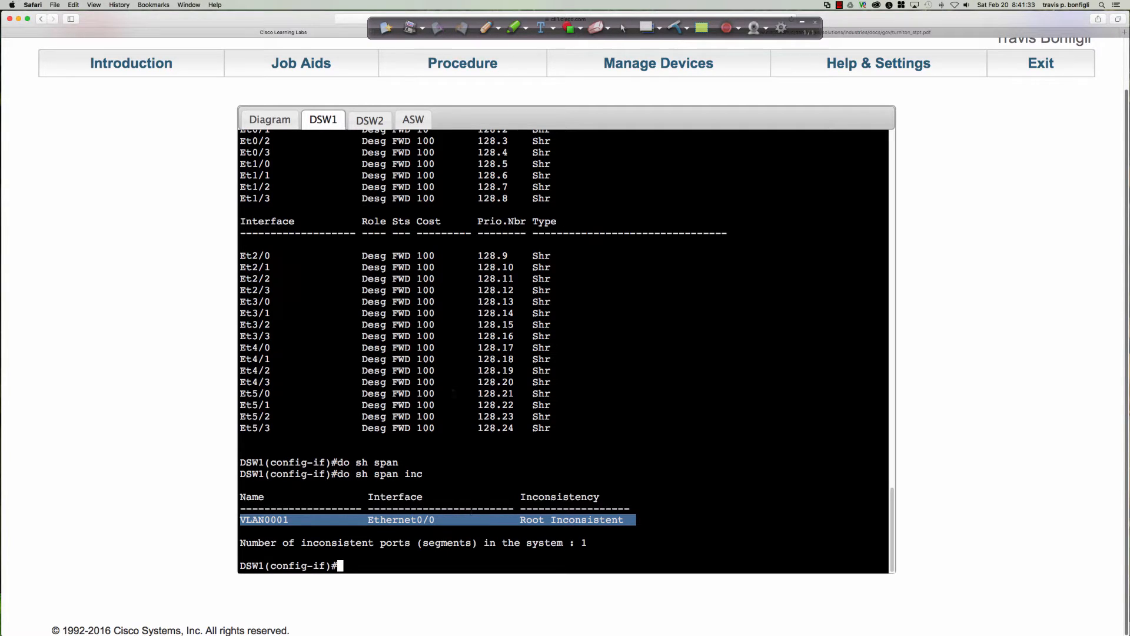
List the spanning-tree inconsistent ports on DSW2 with do sh span incon
click(370, 120)
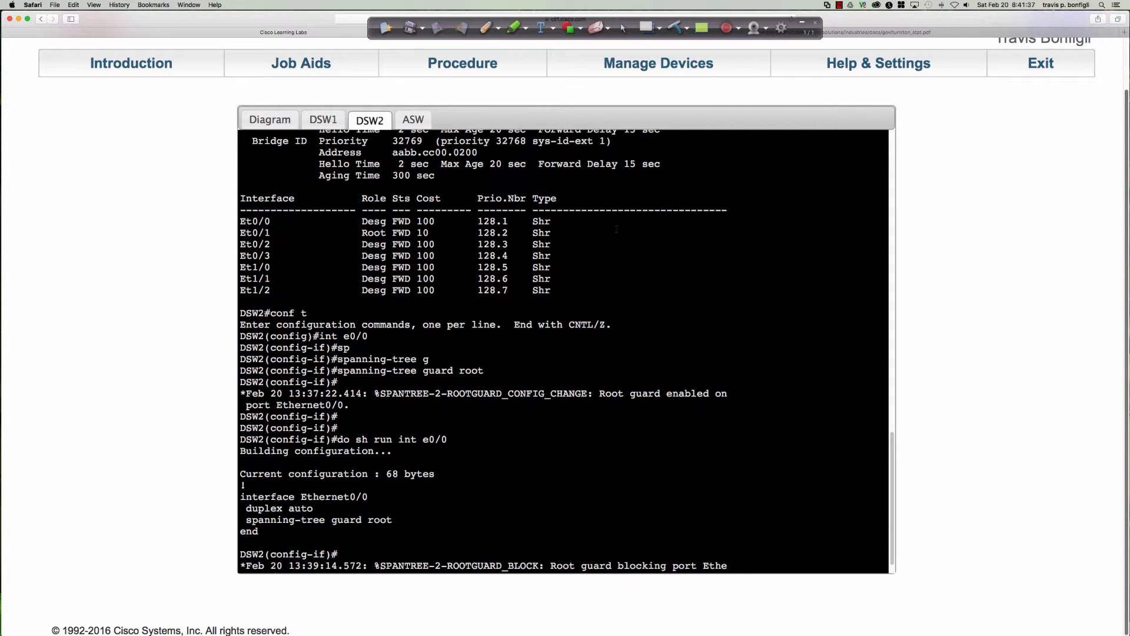
key(Return)
key(Return)
key(Return)
key(Return)
key(Return)
text(do sh span incon)
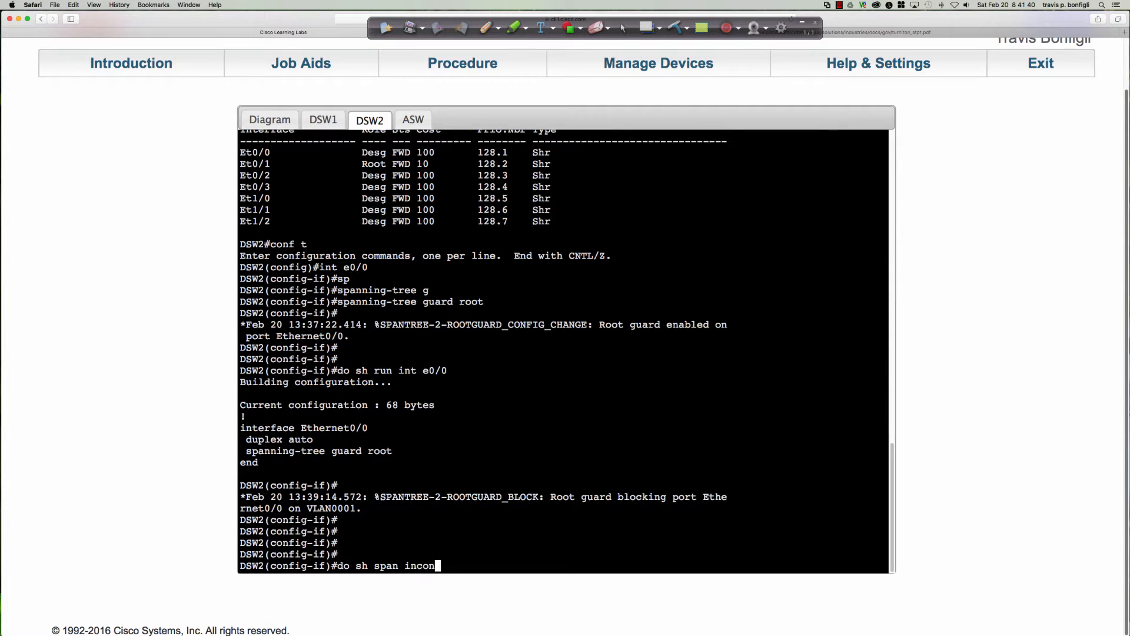
key(Return)
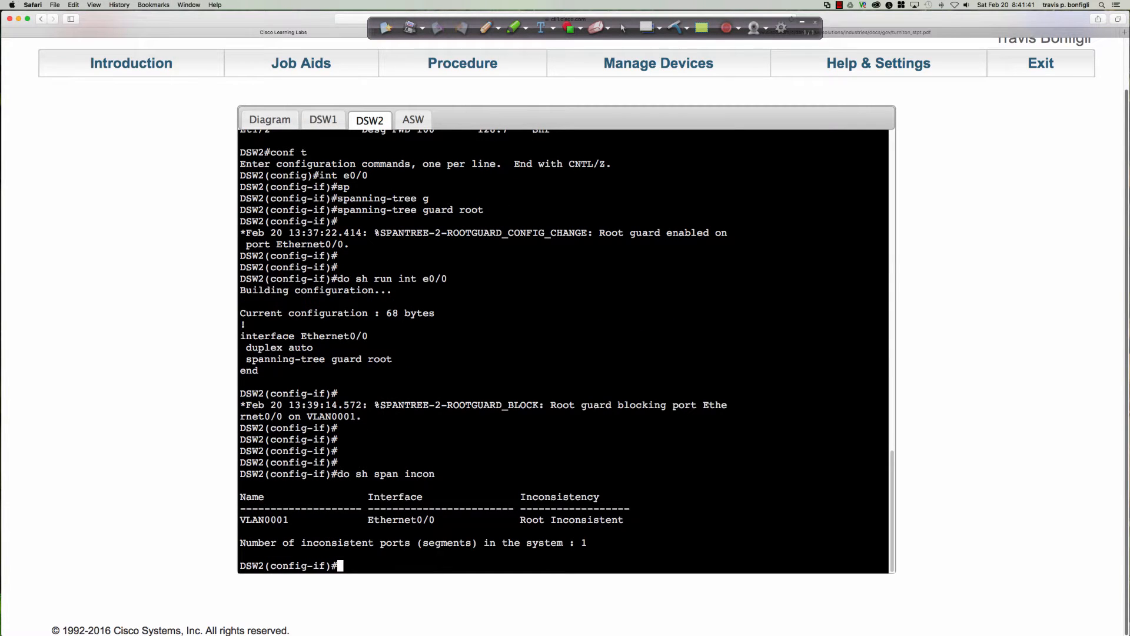
key(Return)
key(Return)
key(Return)
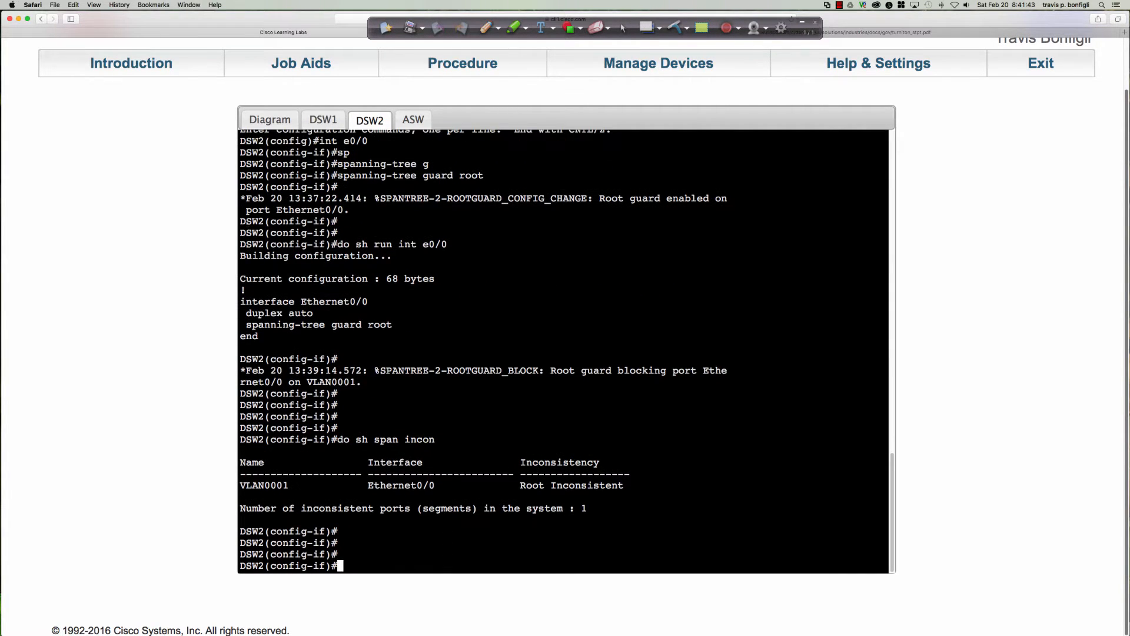
Display DSW2's full spanning-tree output with do sh span and highlight the type flag of Et0/0
text(do sh span)
key(Return)
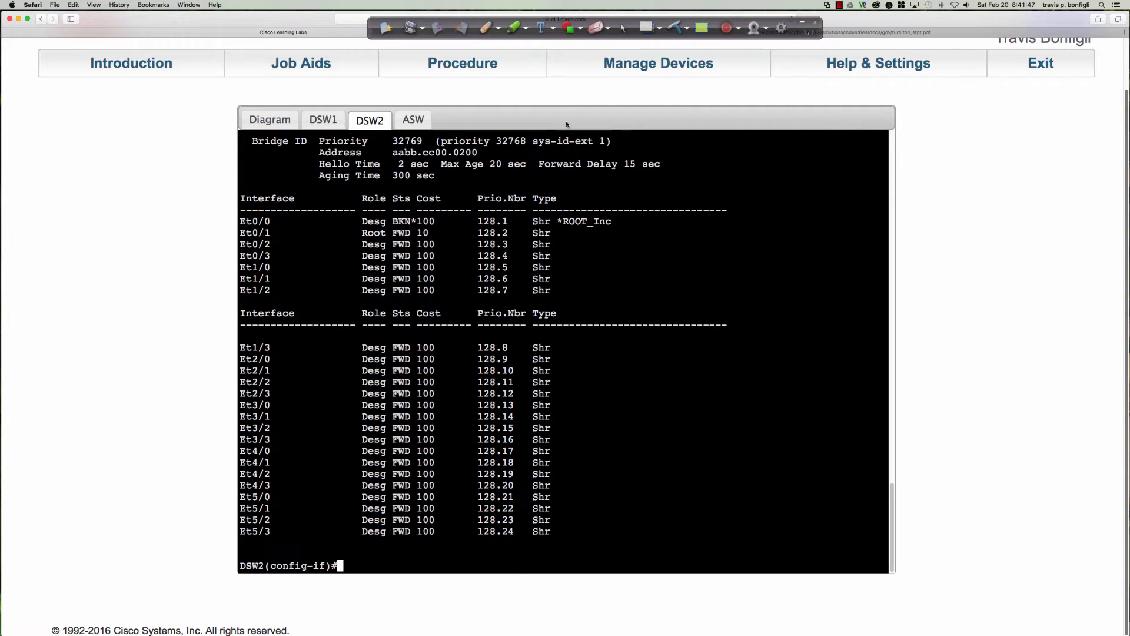
drag(615, 221, 547, 221)
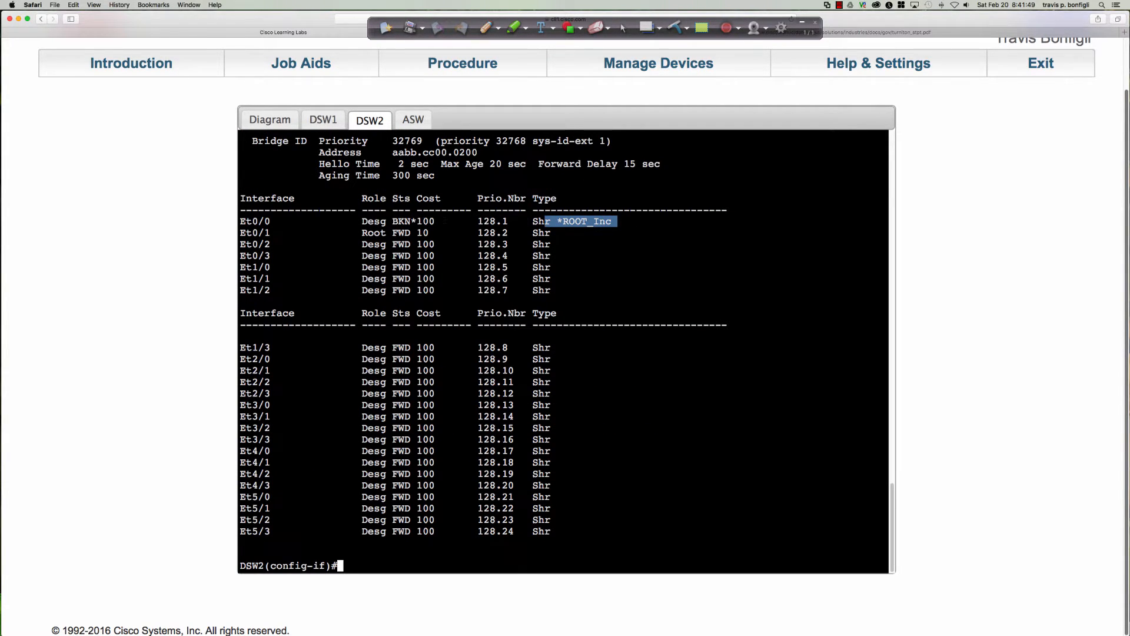
Return DSW1 to global configuration mode and list the available spanning-tree command options
click(328, 125)
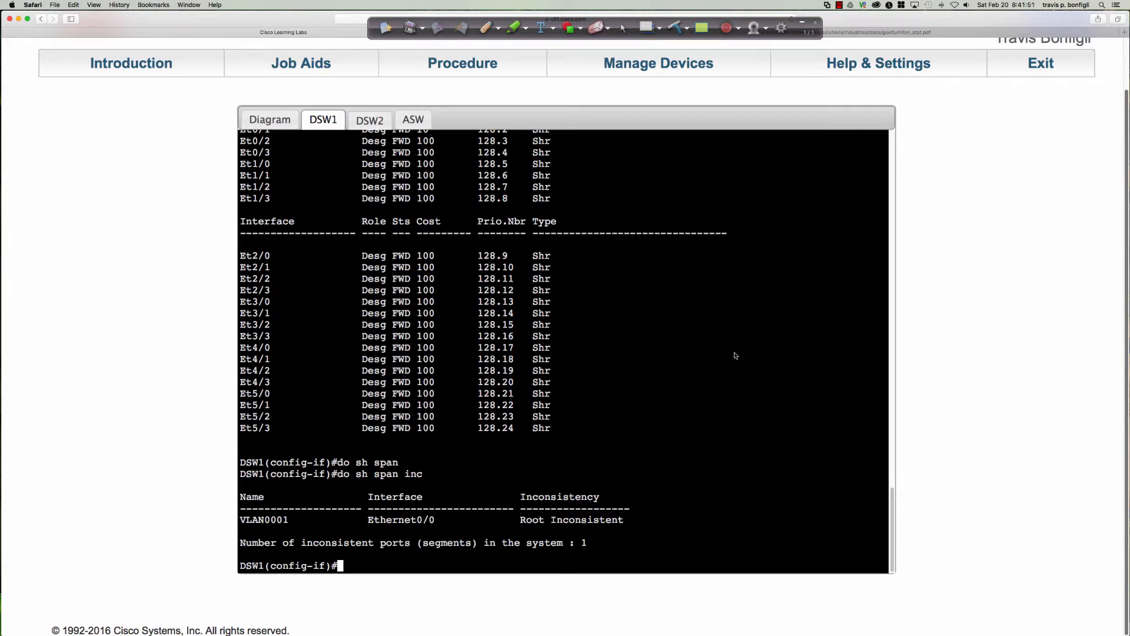
text(exit)
key(Return)
key(Return)
key(Return)
key(Return)
key(Return)
key(Return)
text(span)
key(Tab)
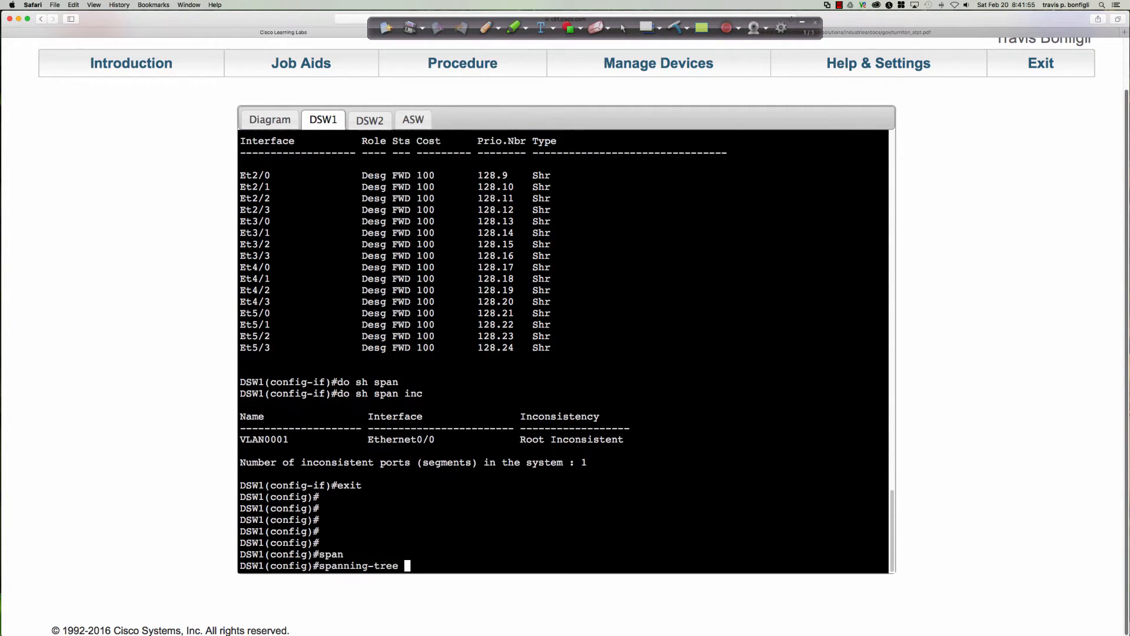
text(?)
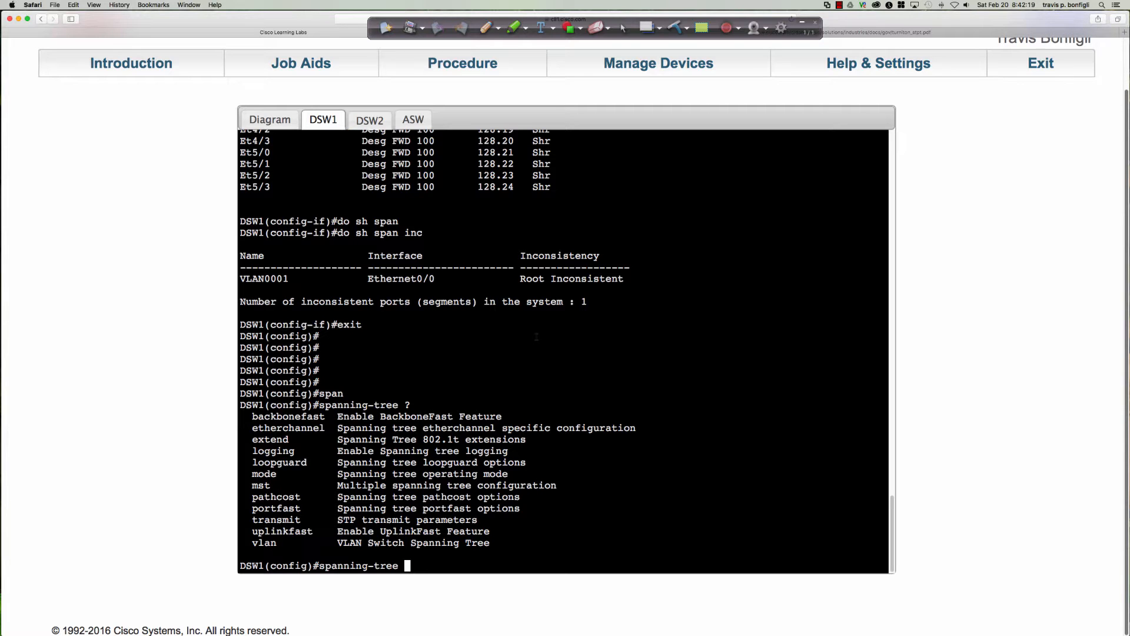
Try to set ASW's VLAN 1 spanning-tree priority to 343
click(417, 118)
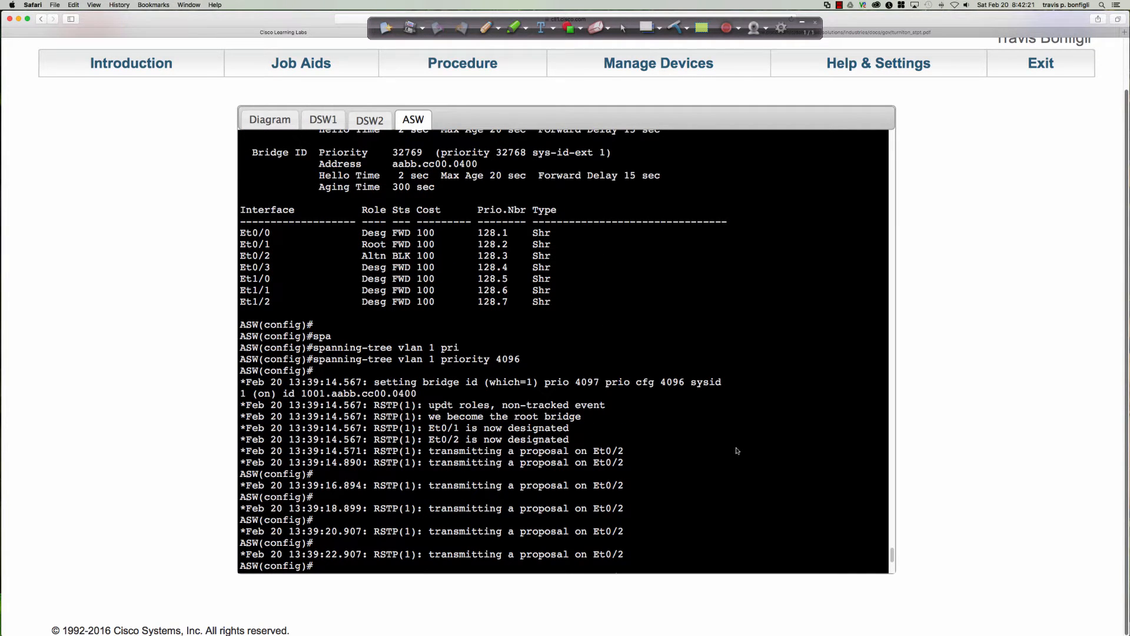
key(Up)
key(BackSpace)
key(BackSpace)
key(BackSpace)
key(BackSpace)
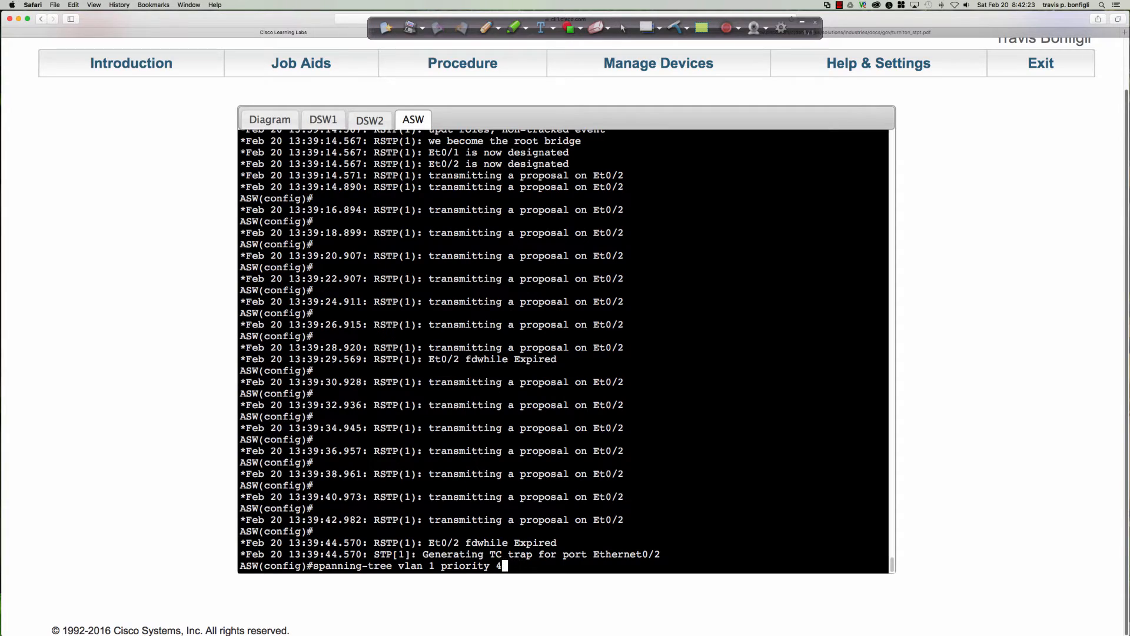
text(32768)
key(BackSpace)
key(BackSpace)
key(BackSpace)
key(BackSpace)
key(BackSpace)
text(343)
key(Return)
key(Return)
key(Return)
key(Return)
key(Return)
key(Return)
key(Return)
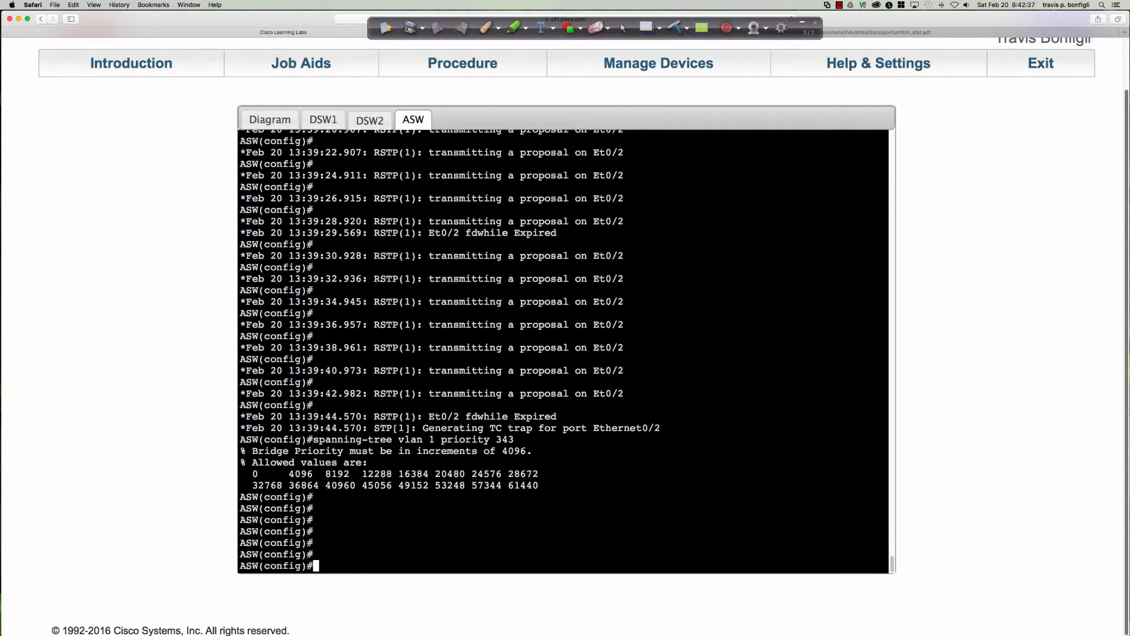
Set ASW's VLAN 1 spanning-tree priority to 61440
key(Up)
text(\)
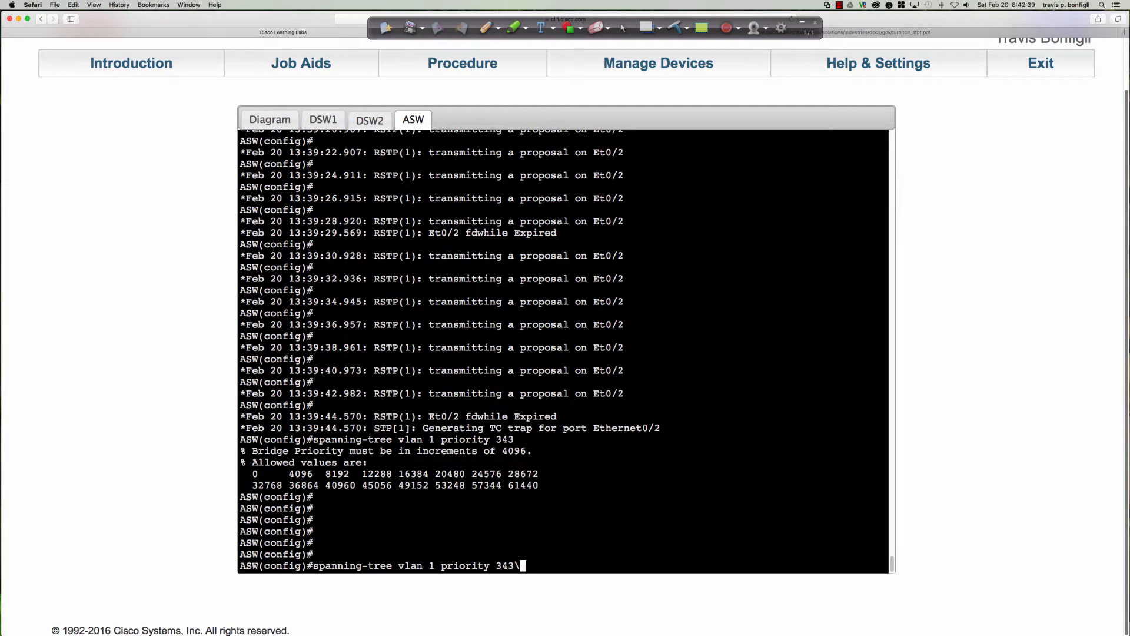
text(\\\)
key(BackSpace)
key(BackSpace)
key(BackSpace)
key(BackSpace)
key(BackSpace)
key(BackSpace)
key(BackSpace)
text(61440)
key(Return)
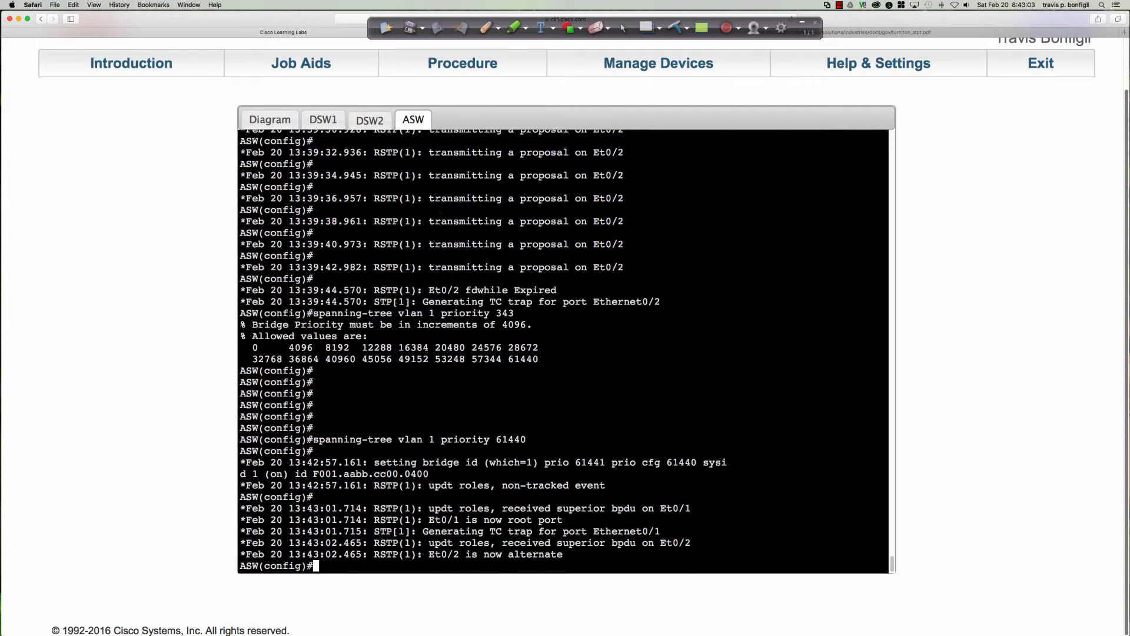
Discard the pending command on DSW1 and display its full spanning-tree output with do sh span
click(326, 125)
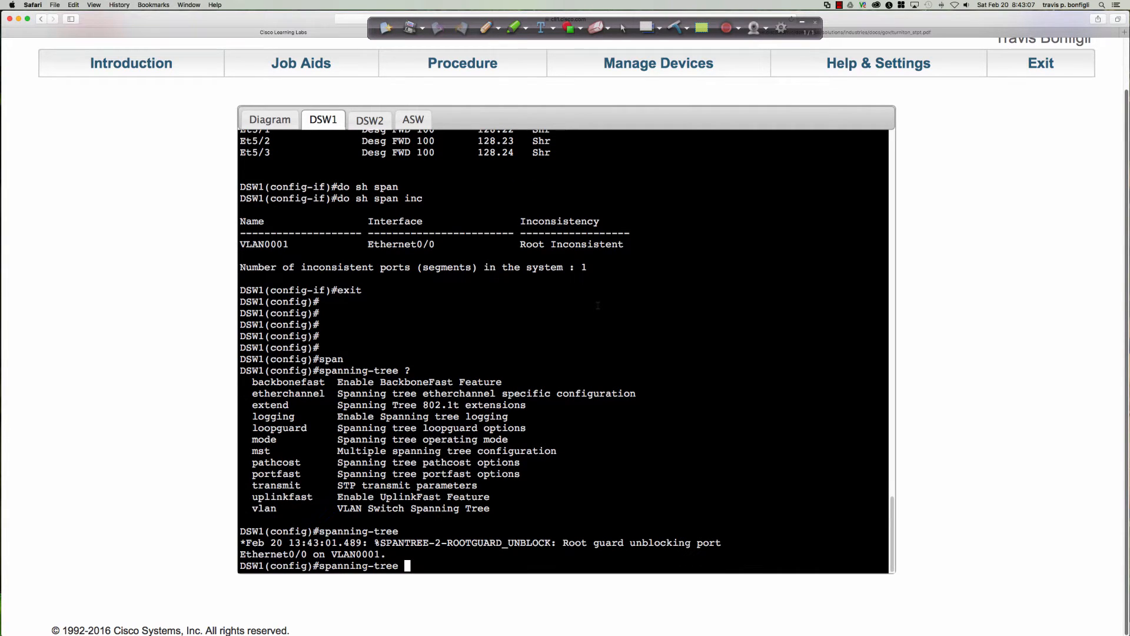
key(BackSpace)
key(BackSpace)
key(BackSpace)
key(BackSpace)
key(BackSpace)
key(BackSpace)
key(BackSpace)
key(BackSpace)
key(BackSpace)
key(BackSpace)
key(BackSpace)
key(BackSpace)
key(BackSpace)
key(BackSpace)
text(do sh span)
key(Return)
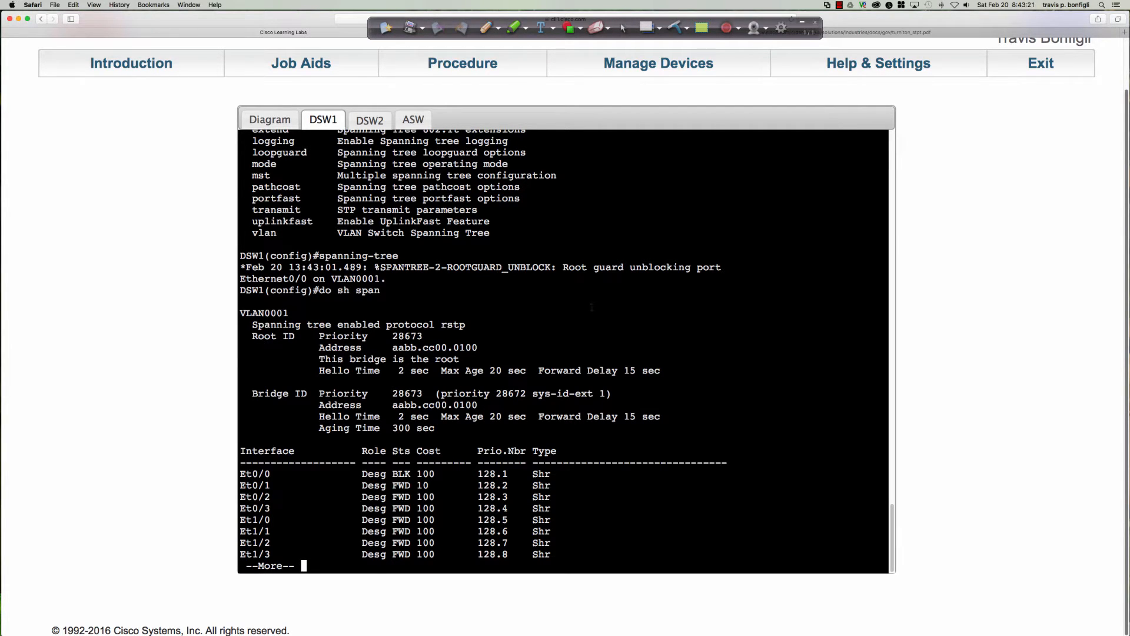
key(space)
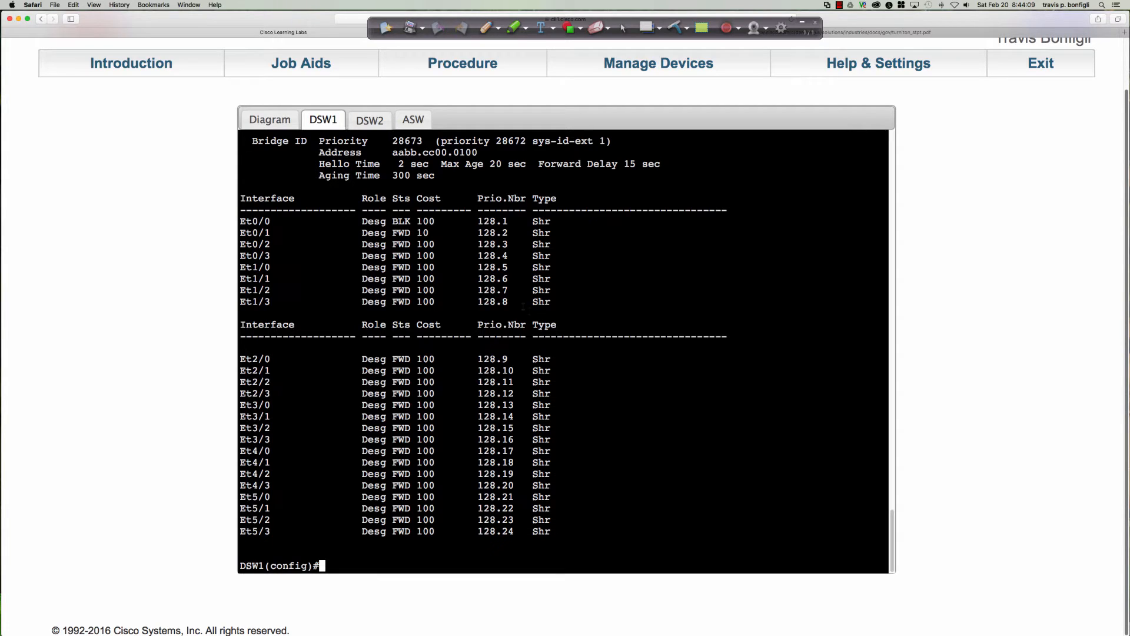
Check the DSW2 console, return to the topology diagram and write ROOT GUARD in red pen beside ASW
click(271, 121)
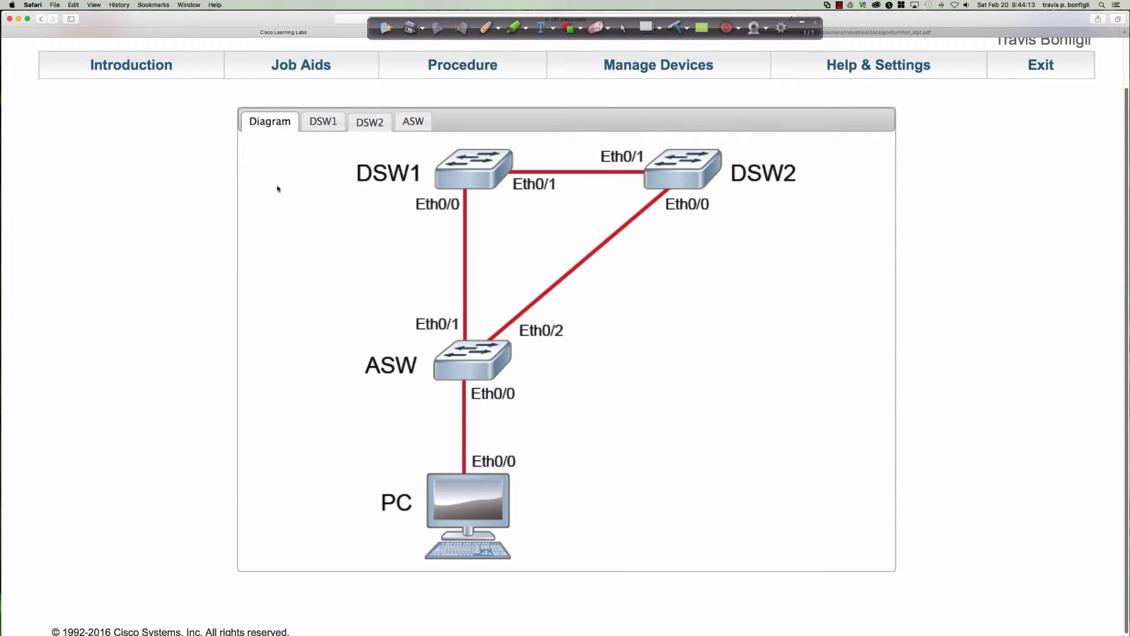
click(368, 120)
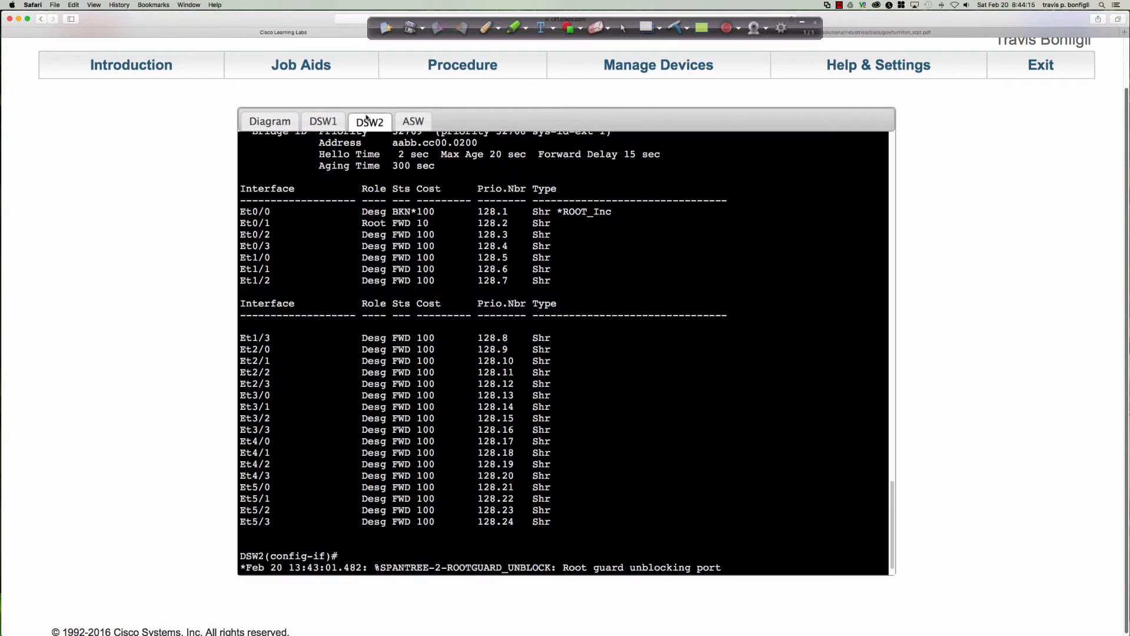
click(268, 120)
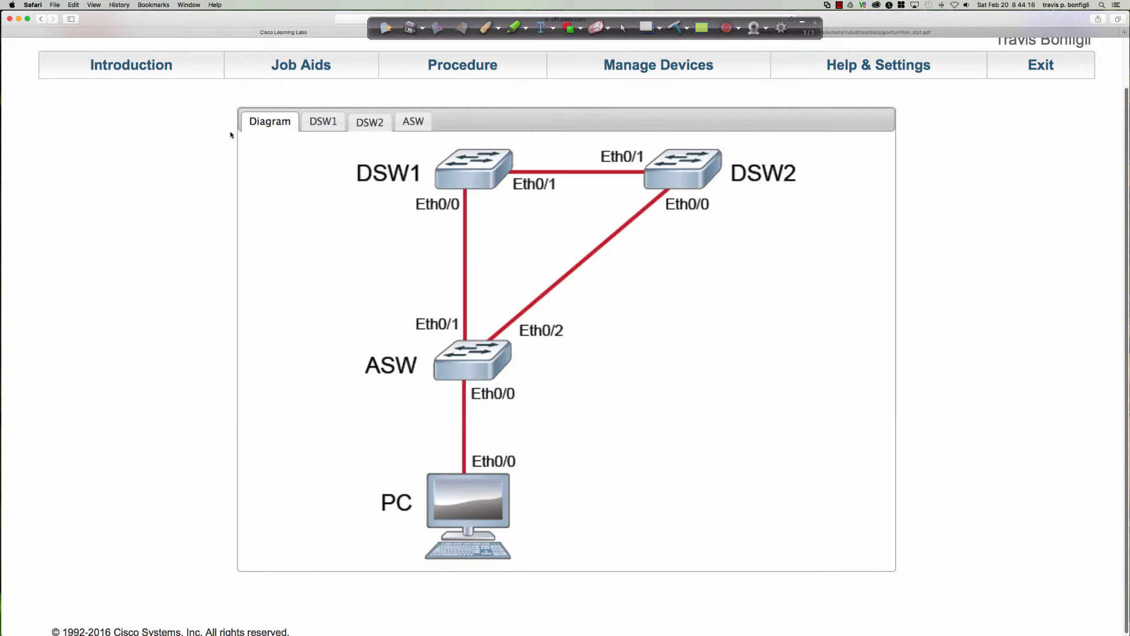
click(483, 28)
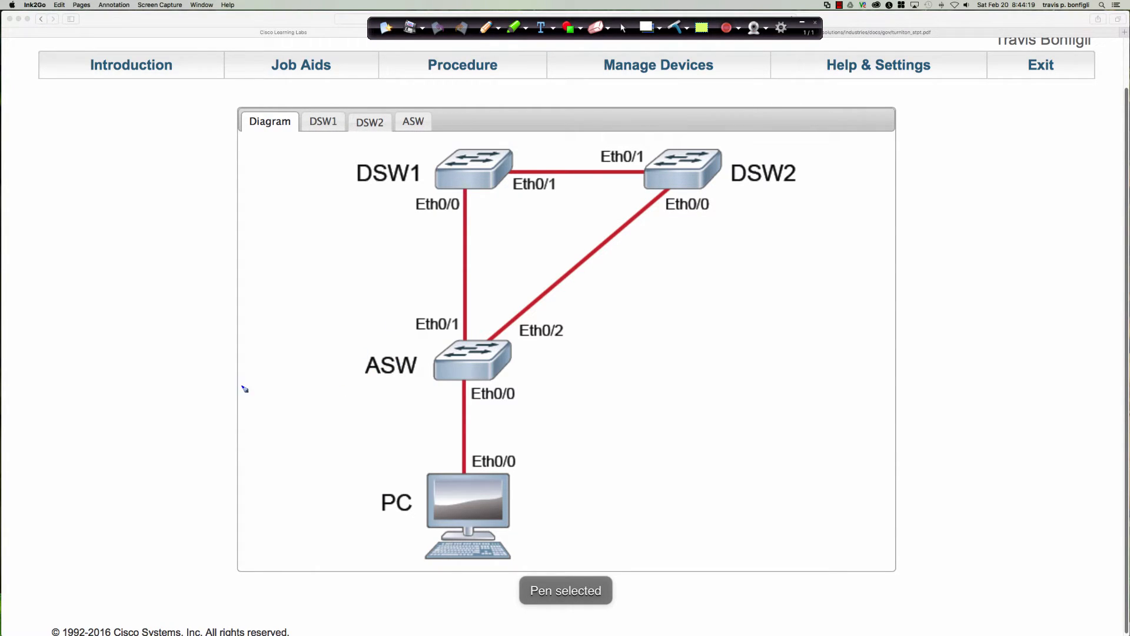
mouse_move(246, 396)
mouse_down()
mouse_move(252, 382)
mouse_move(352, 371)
mouse_move(371, 353)
mouse_move(353, 366)
mouse_up()
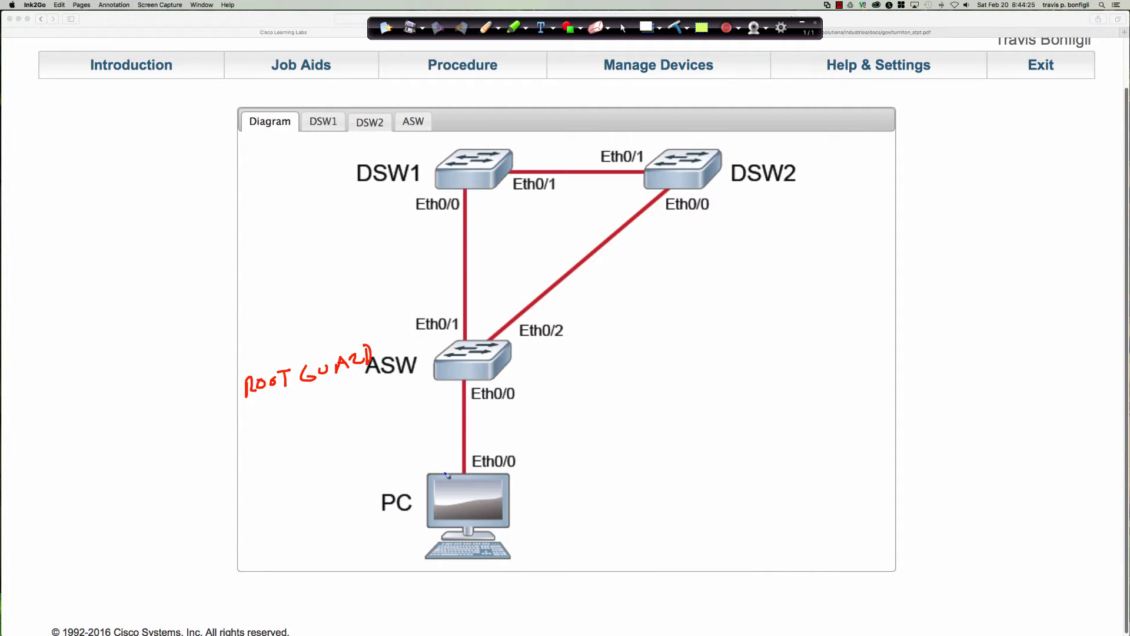
Draw an upward arrow from the PC and mark the Eth0/0 ports of ASW, DSW1 and DSW2 with red dots
mouse_move(450, 493)
mouse_down()
mouse_move(439, 455)
mouse_move(446, 461)
mouse_up()
drag(463, 378, 462, 379)
drag(469, 190, 465, 192)
drag(674, 193, 668, 189)
Draw arrows to ASW's Eth0/2 and Eth0/1 uplink ports, each with a question mark beside it
mouse_move(589, 340)
mouse_down()
mouse_move(503, 335)
mouse_move(511, 341)
mouse_up()
mouse_move(429, 336)
mouse_down()
mouse_move(455, 336)
mouse_move(415, 338)
mouse_up()
click(414, 343)
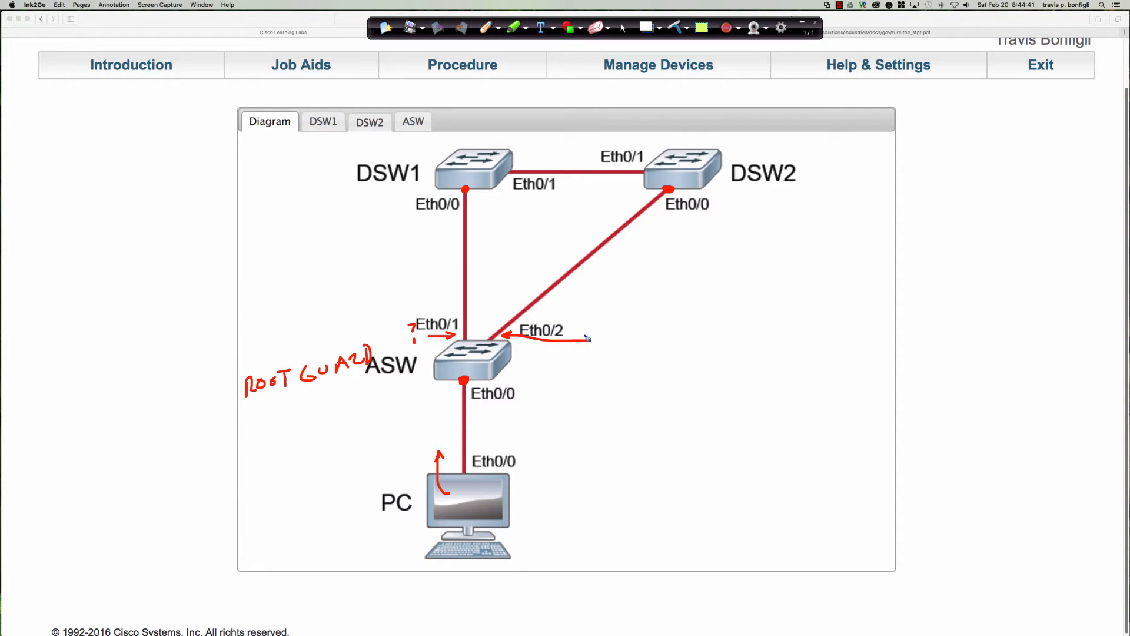
drag(596, 325, 600, 335)
click(599, 347)
Write RB above DSW1 and thicken the red dots on the Eth0/0 ports of all three switches
mouse_move(446, 150)
mouse_down()
mouse_move(459, 130)
mouse_move(472, 144)
mouse_up()
drag(471, 121, 473, 143)
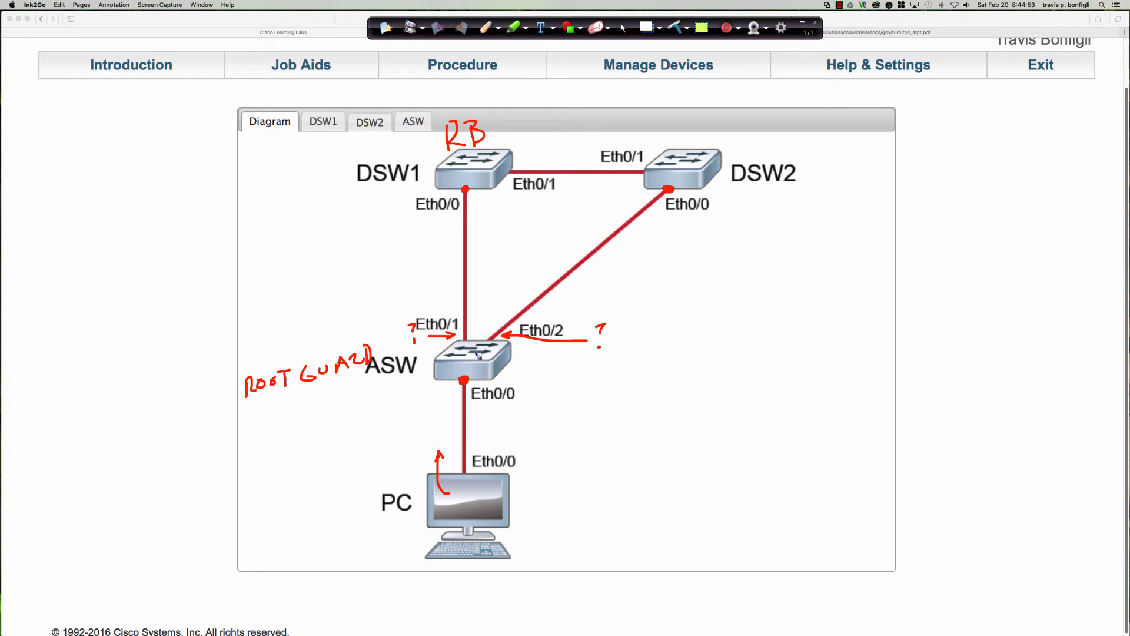
drag(467, 189, 464, 189)
drag(666, 193, 672, 193)
drag(465, 381, 463, 381)
Write a double-underlined BPDU Guard note with an arrow to ASW's Eth0/0 and add PortFast below it
mouse_move(254, 412)
mouse_down()
mouse_move(252, 427)
mouse_move(345, 395)
mouse_move(424, 393)
mouse_up()
drag(262, 428, 360, 416)
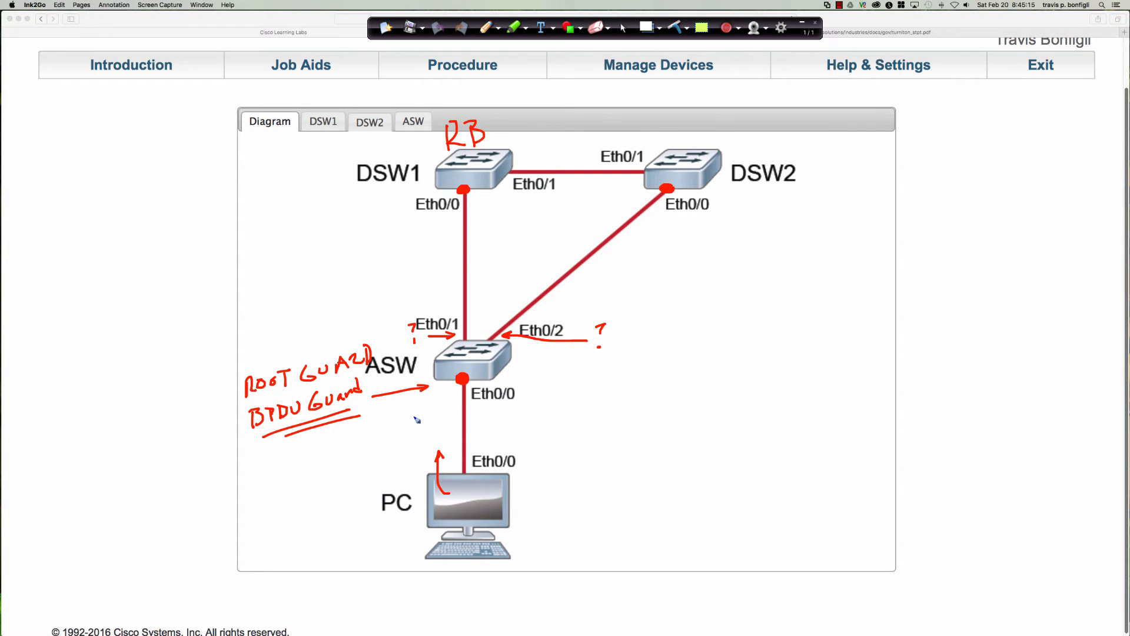
mouse_move(263, 449)
mouse_down()
mouse_move(265, 467)
mouse_move(321, 439)
mouse_move(331, 452)
mouse_move(354, 449)
mouse_move(359, 435)
mouse_up()
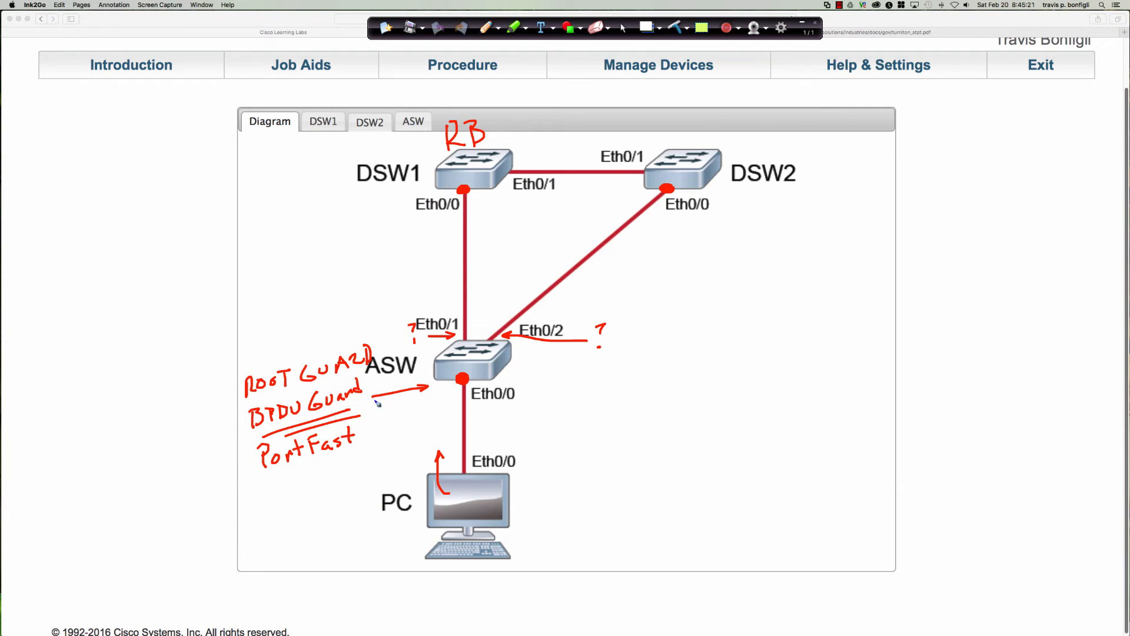
Bracket the three notes beside ASW, draw an arrow from PortFast to ASW's Eth0/0, and circle the PC label
mouse_move(251, 355)
mouse_down()
mouse_move(241, 480)
mouse_move(272, 476)
mouse_up()
drag(367, 431, 445, 393)
drag(409, 485, 367, 475)
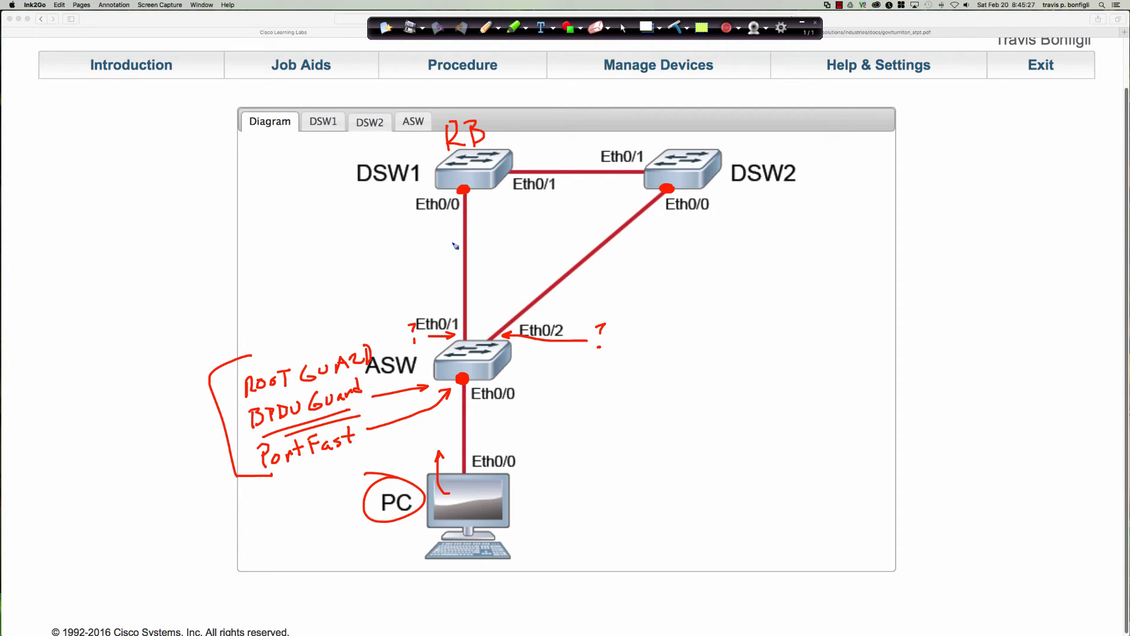
Write Root Guard notes with arrows at the Eth0/0 ports of DSW1 and DSW2, underlining DSW2's, and label DSW2 SRB
mouse_move(323, 201)
mouse_down()
mouse_move(332, 220)
mouse_move(373, 194)
mouse_move(449, 194)
mouse_up()
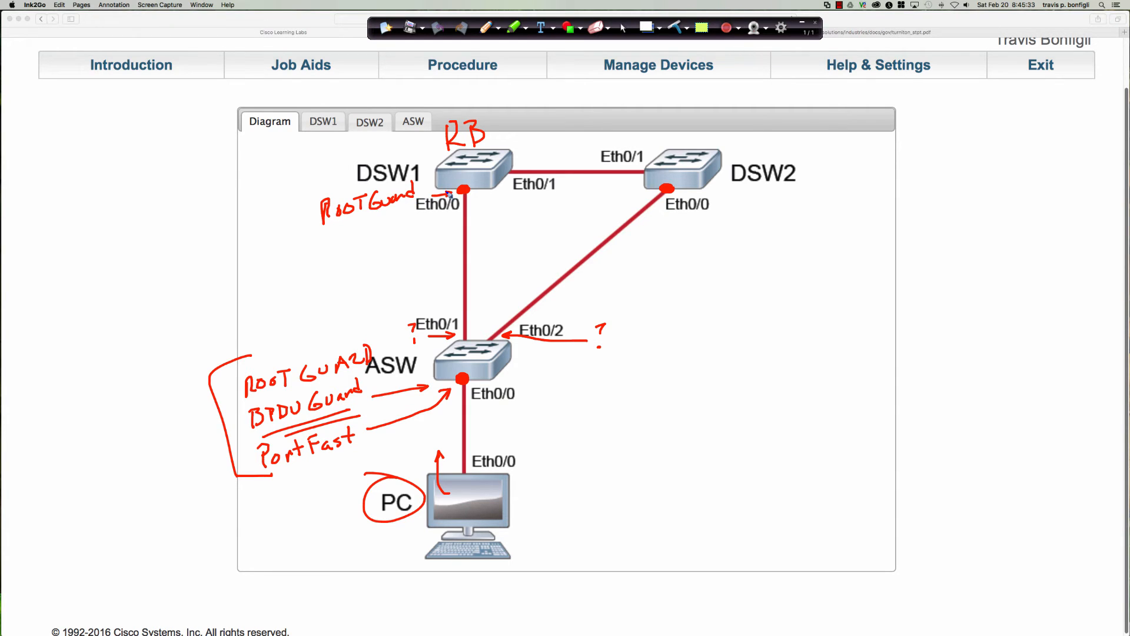
drag(714, 192, 676, 192)
drag(683, 187, 686, 201)
mouse_move(671, 136)
mouse_down()
mouse_move(687, 150)
mouse_move(689, 134)
mouse_move(693, 148)
mouse_up()
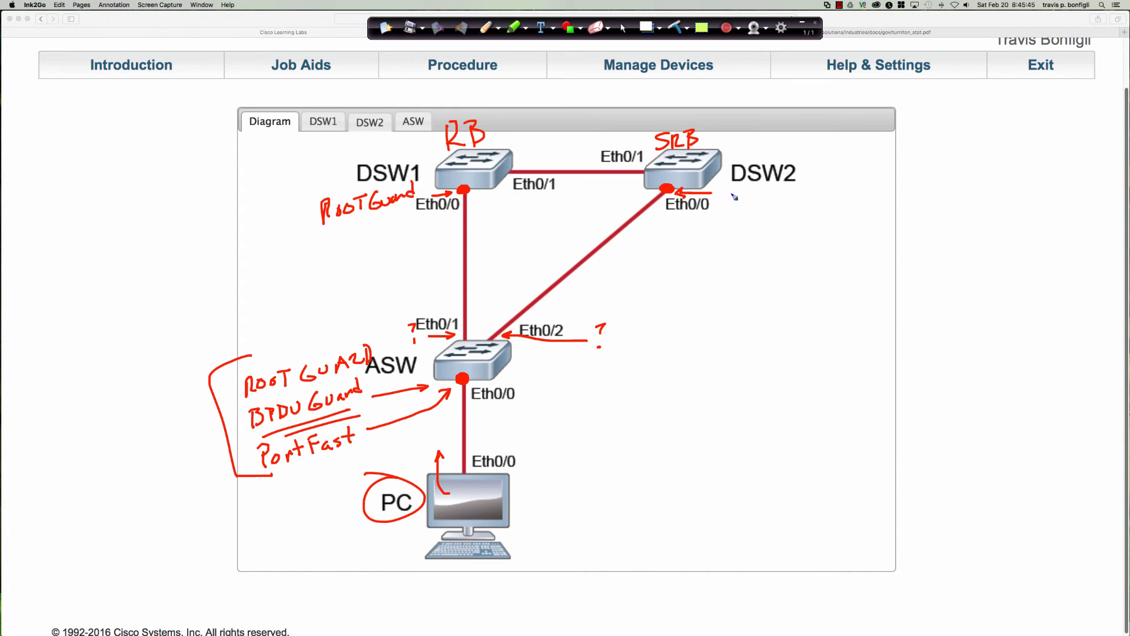
mouse_move(721, 189)
mouse_down()
mouse_move(744, 203)
mouse_move(842, 205)
mouse_up()
drag(719, 219, 822, 221)
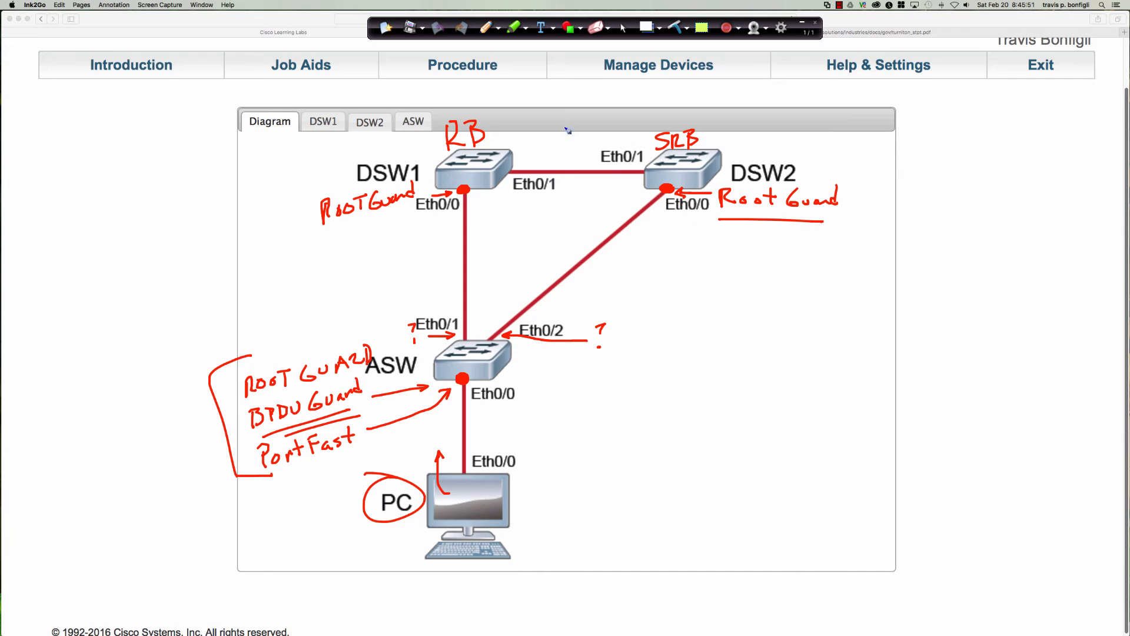
Write STP/RSTP between the two distribution switches and underline it twice
drag(533, 100, 525, 117)
mouse_move(553, 97)
mouse_down()
mouse_move(554, 119)
mouse_move(562, 97)
mouse_up()
mouse_move(565, 97)
mouse_down()
mouse_move(565, 116)
mouse_move(583, 130)
mouse_move(607, 121)
mouse_up()
mouse_move(629, 103)
mouse_down()
mouse_move(631, 122)
mouse_move(639, 101)
mouse_move(641, 127)
mouse_up()
drag(641, 103, 645, 115)
drag(532, 133, 647, 128)
drag(542, 145, 629, 142)
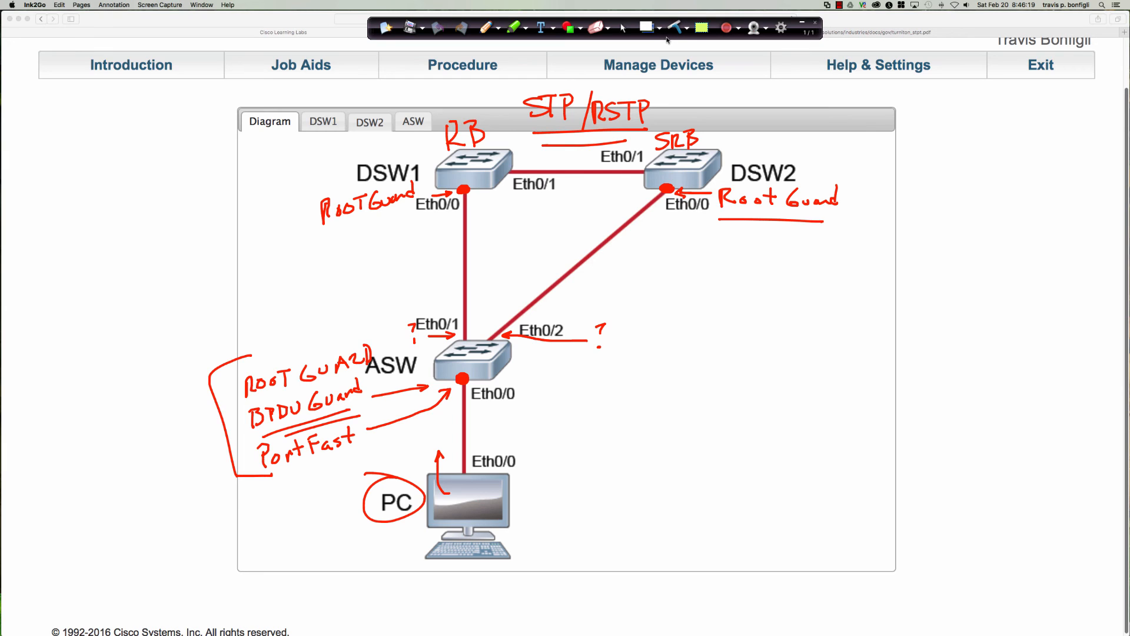
Close the bracket around the notes beside ASW, add an arrow to each note, and switch back to the cursor
mouse_move(342, 318)
mouse_down()
mouse_move(404, 443)
mouse_move(369, 447)
mouse_up()
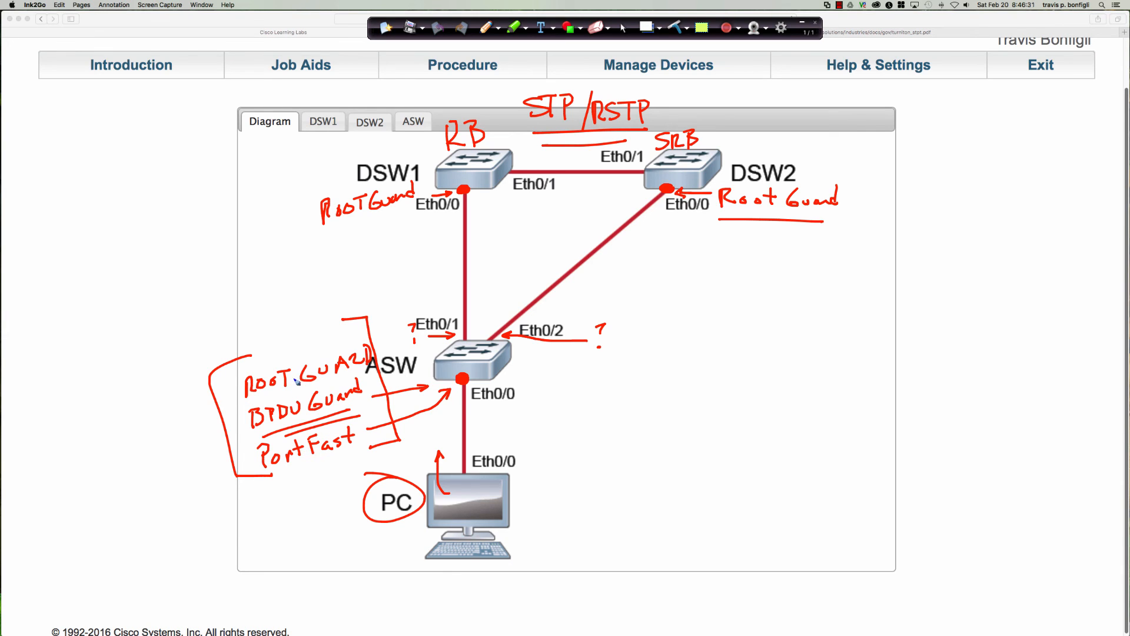
drag(226, 393, 238, 397)
mouse_move(224, 421)
mouse_down()
mouse_move(246, 425)
mouse_move(247, 463)
mouse_up()
click(623, 28)
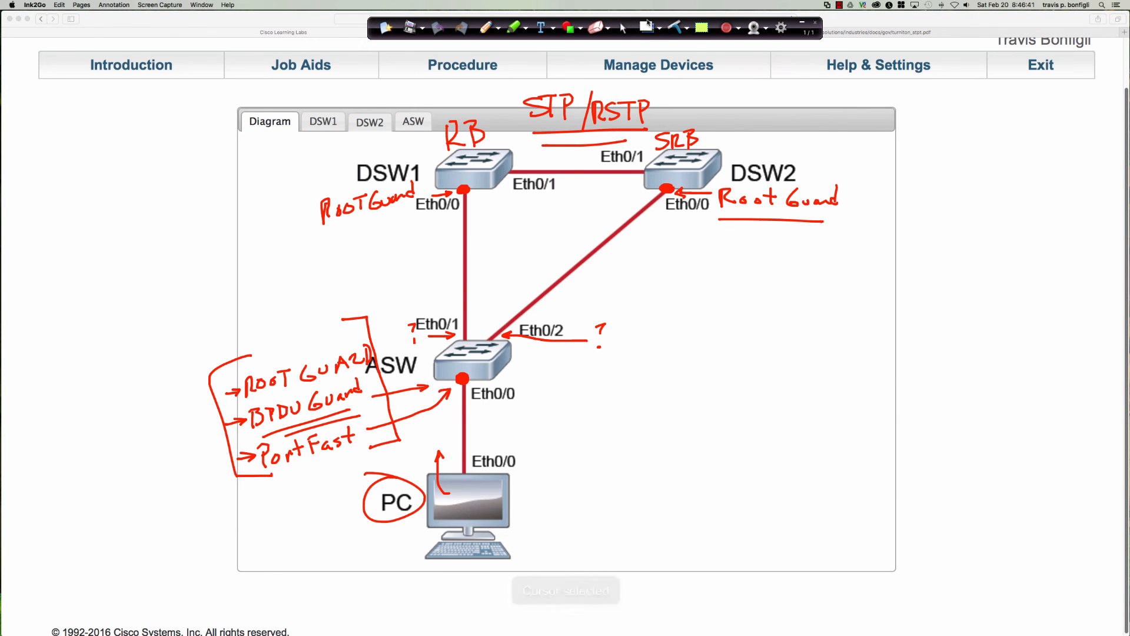